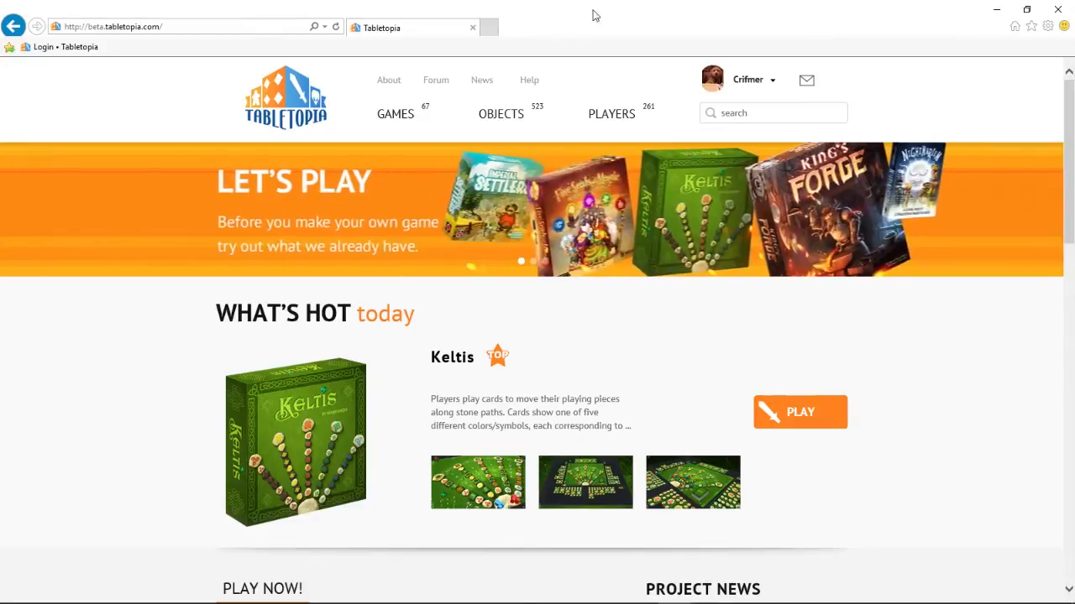
# - Open the form for creating a new game from the games catalogue
pyautogui.click(407, 122)
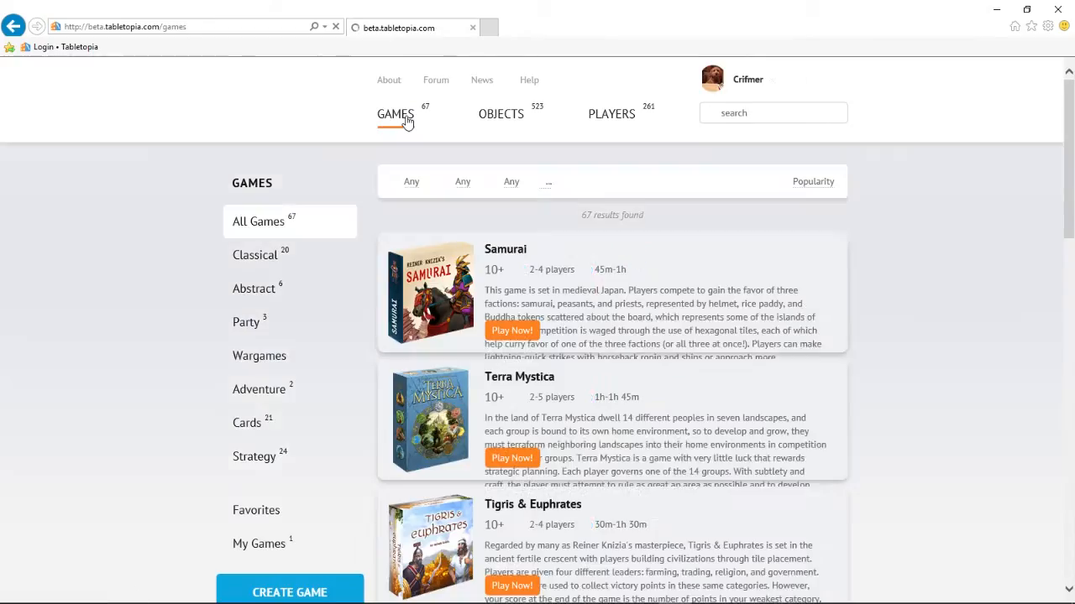
pyautogui.scroll(-4, 192, 185)
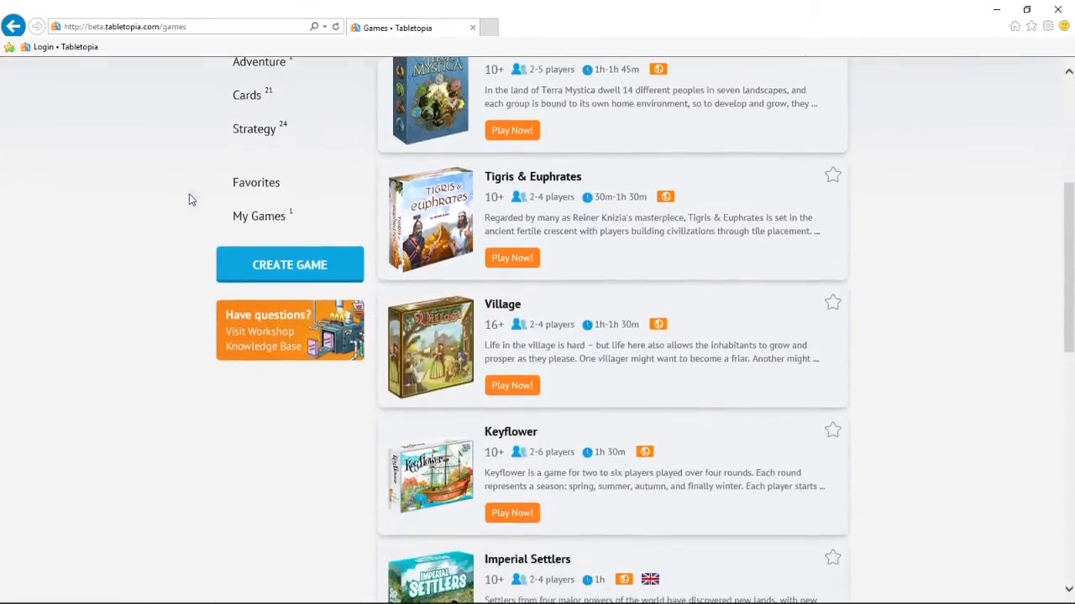
pyautogui.click(287, 265)
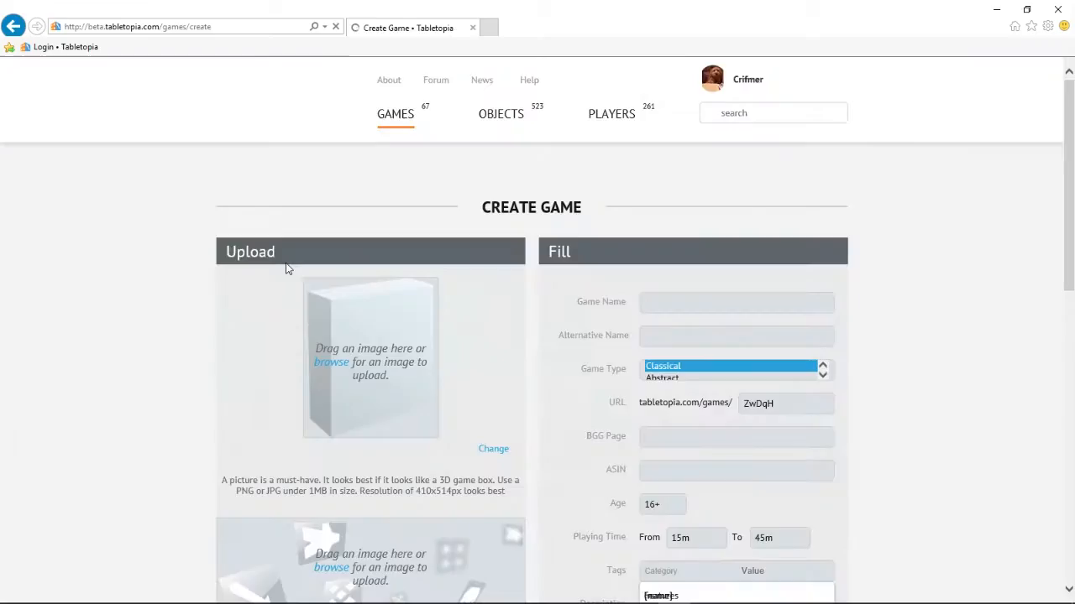
# - Examine the create-game form's box image, banner, gallery, links, rules, credits and access sections
pyautogui.scroll(-1, 235, 273)
pyautogui.scroll(-1, 232, 280)
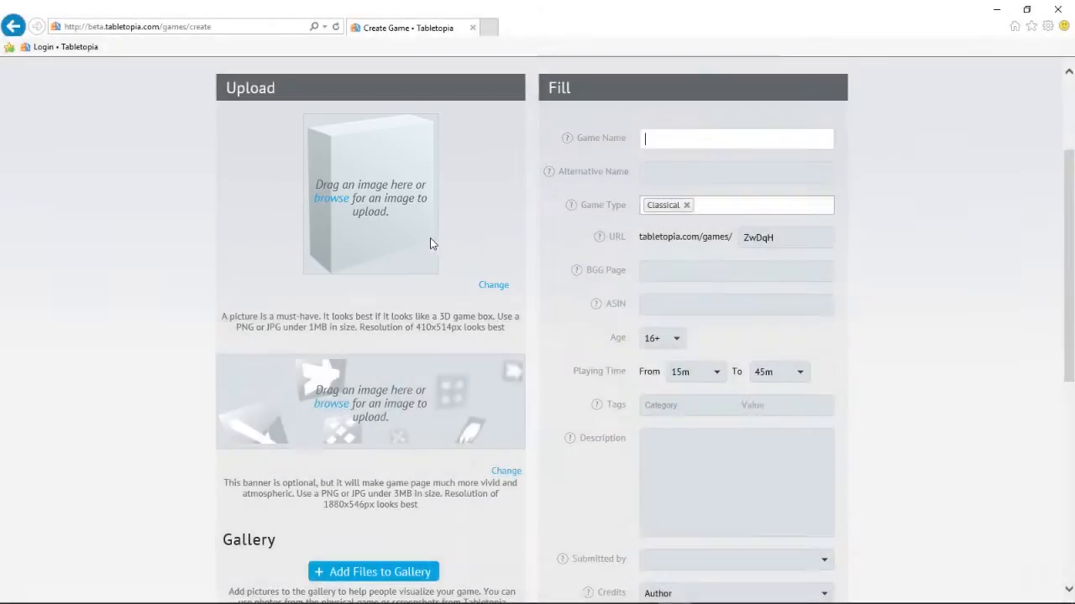
pyautogui.scroll(-1, 419, 235)
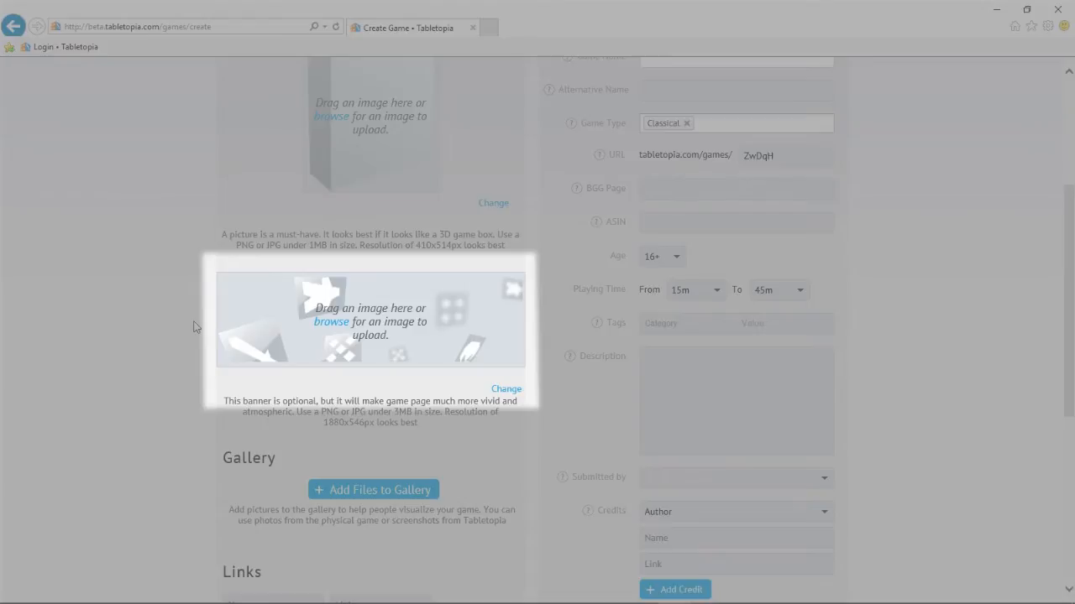
pyautogui.scroll(-2, 194, 323)
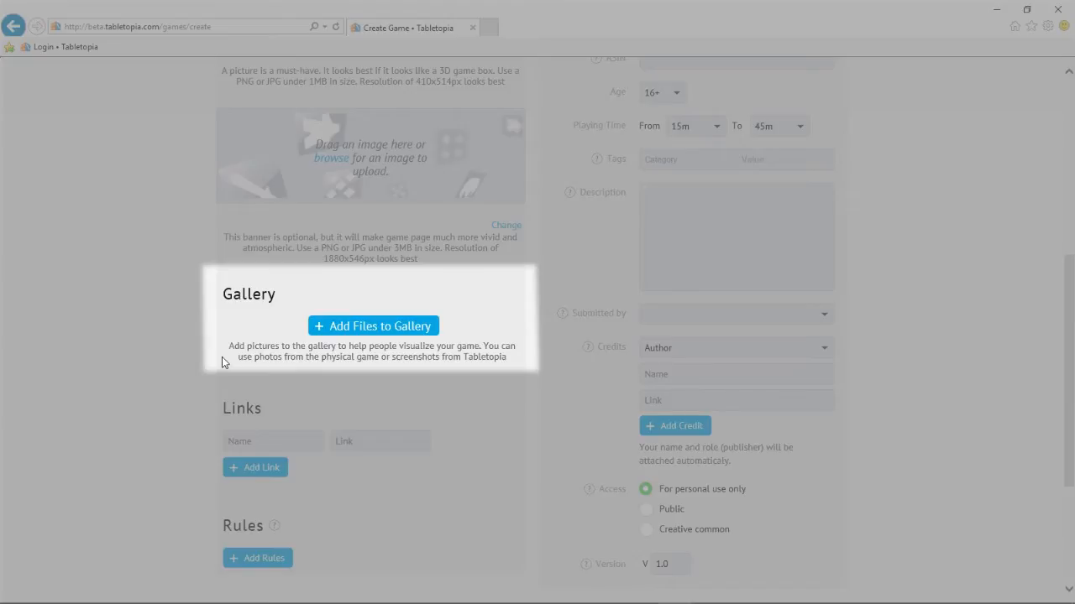
pyautogui.scroll(-3, 221, 357)
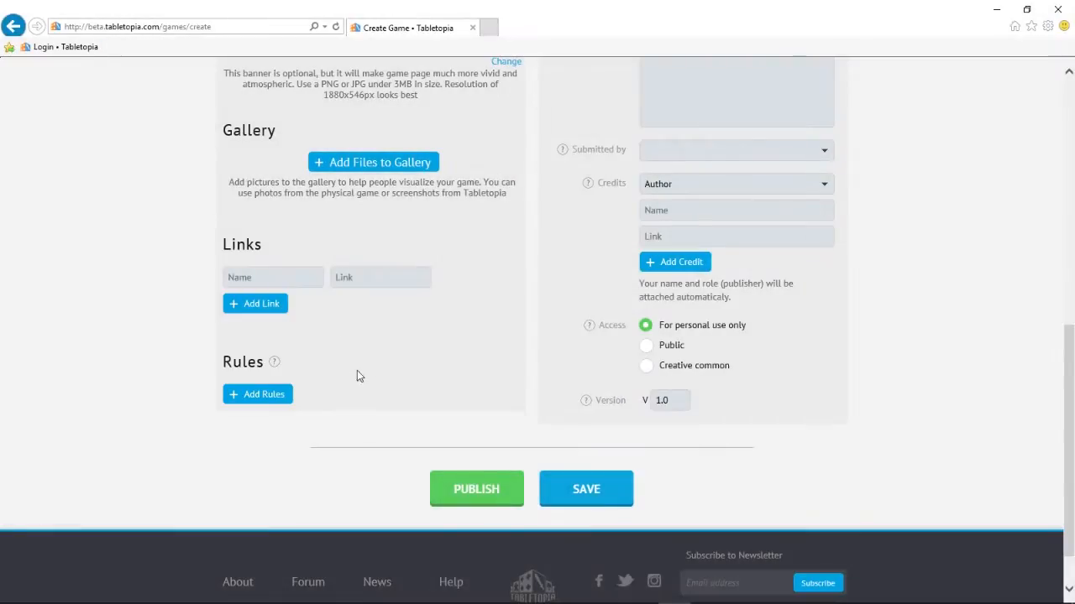
pyautogui.scroll(5, 552, 317)
pyautogui.scroll(1, 553, 317)
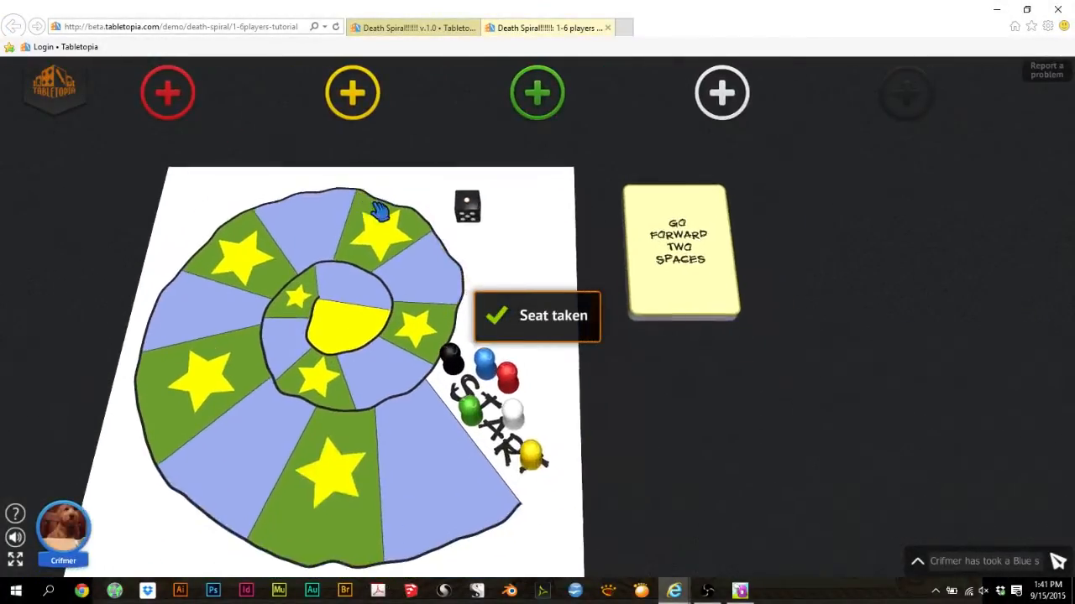
# - Roll the die and move the black pawn from the start area to a blue space on the spiral's outer ring
pyautogui.rightClick(467, 204)
pyautogui.click(468, 253)
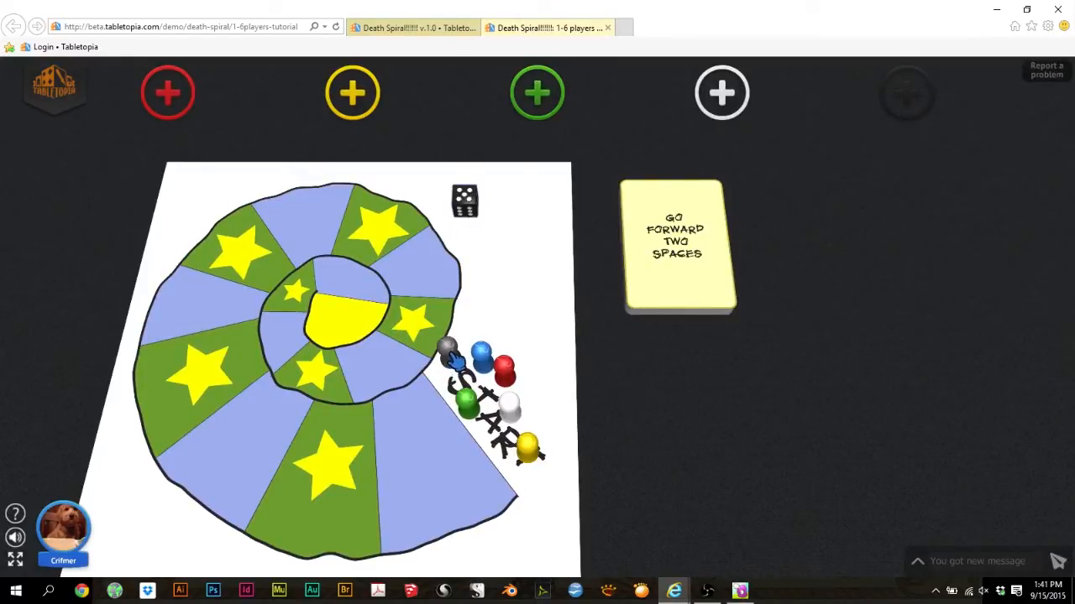
pyautogui.moveTo(454, 359); pyautogui.dragTo(208, 304)
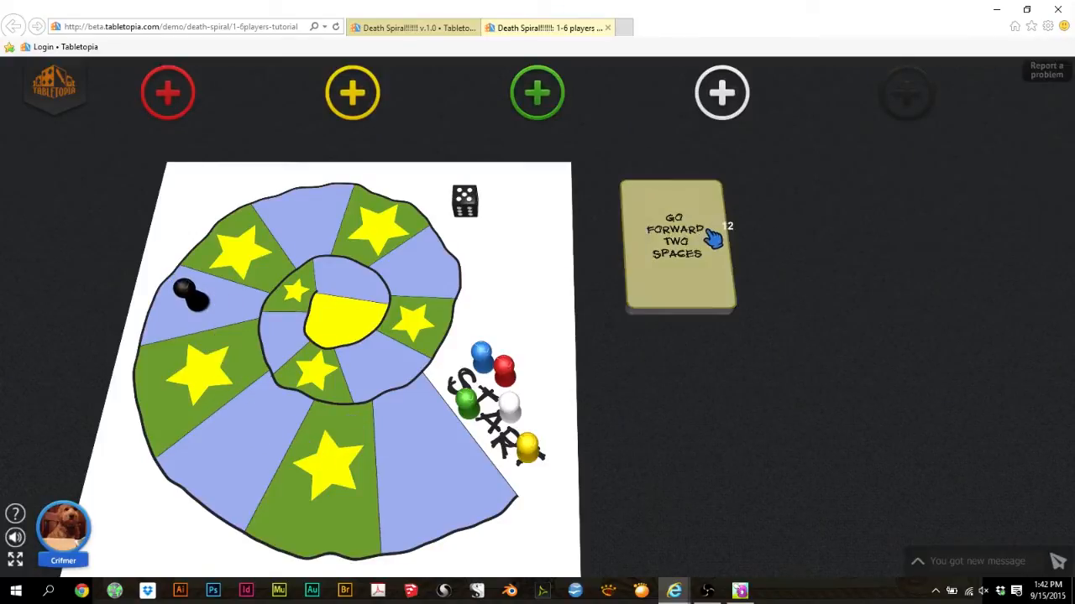
# - Flip the card deck beside the board to its star side and apply one of the deck's actions
pyautogui.press('f')
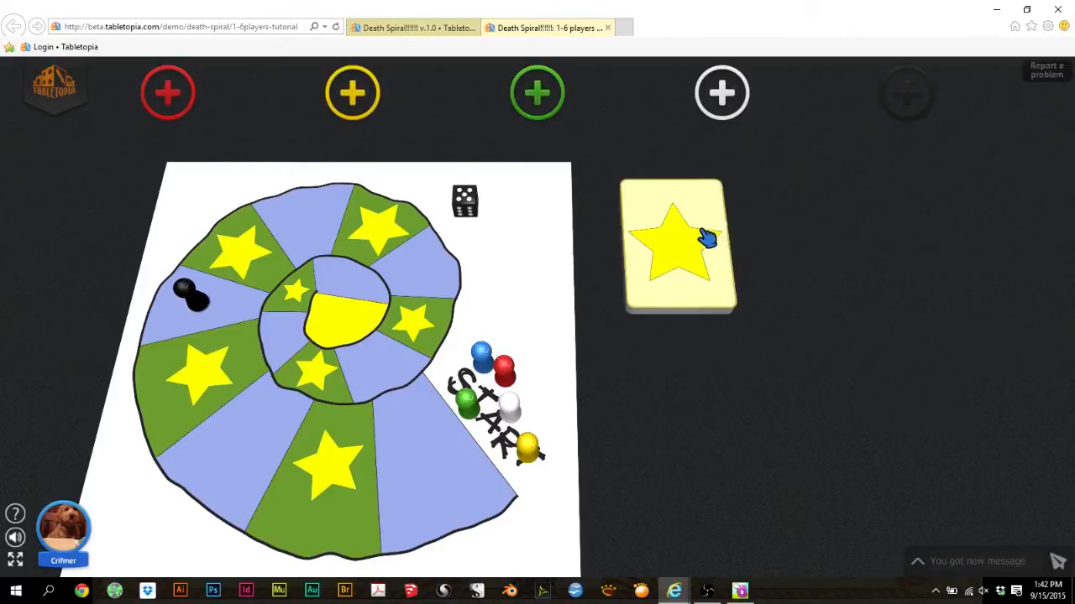
pyautogui.rightClick(699, 231)
pyautogui.moveTo(734, 244)
pyautogui.click(694, 290)
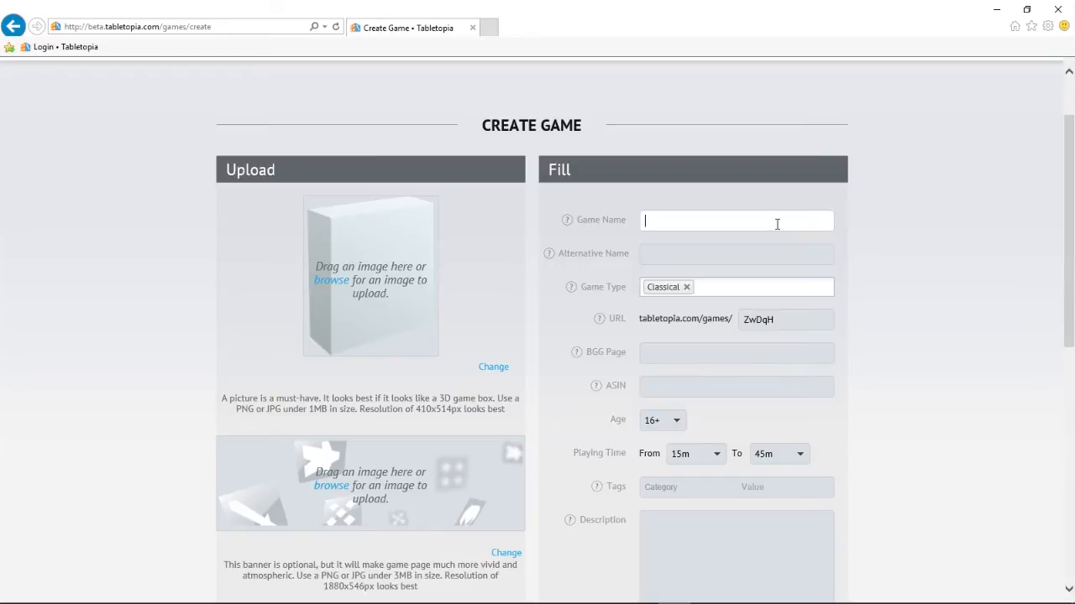
# - Name the new game "Death Spiral!!!!!!" and set its age rating to 7+
pyautogui.write('Death Spiral!!!!!!')
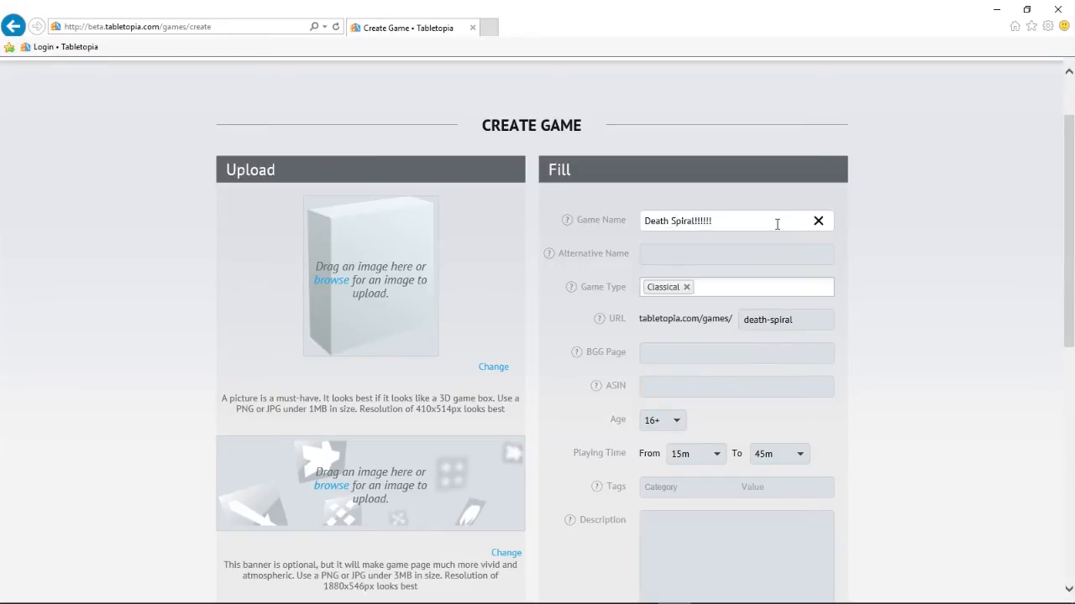
pyautogui.scroll(-3, 738, 193)
pyautogui.click(677, 176)
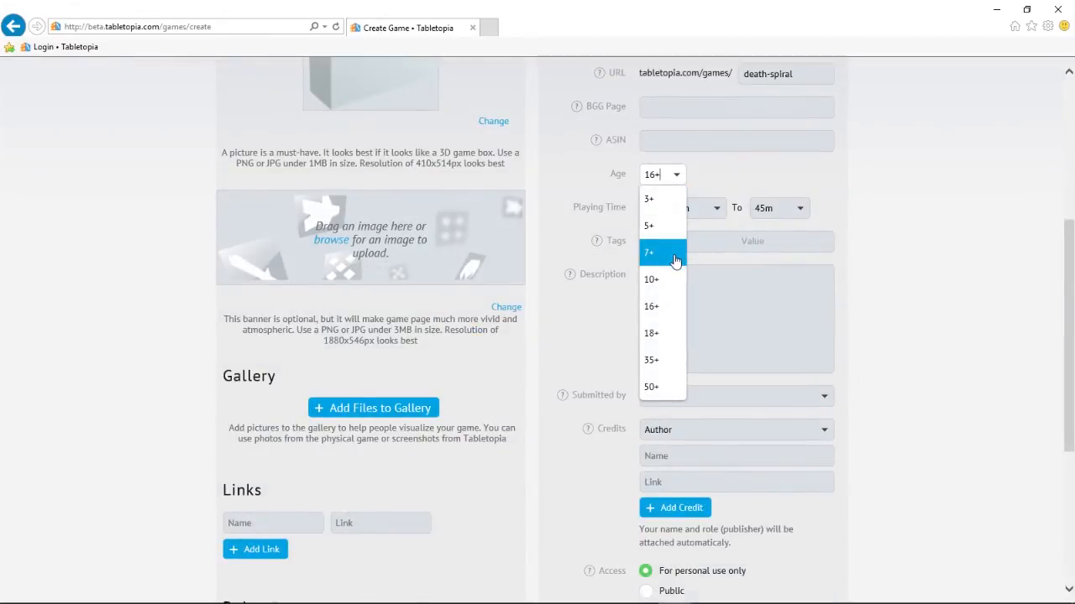
pyautogui.click(676, 254)
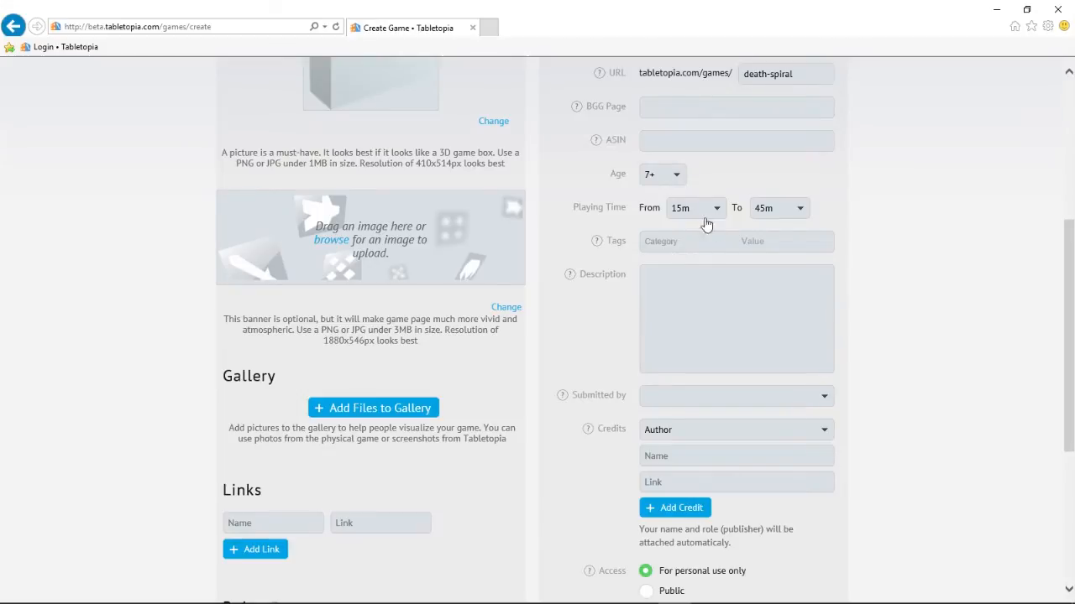
# - Set the game's playing time to range from 10m to 20m
pyautogui.click(715, 209)
pyautogui.click(696, 262)
pyautogui.click(797, 212)
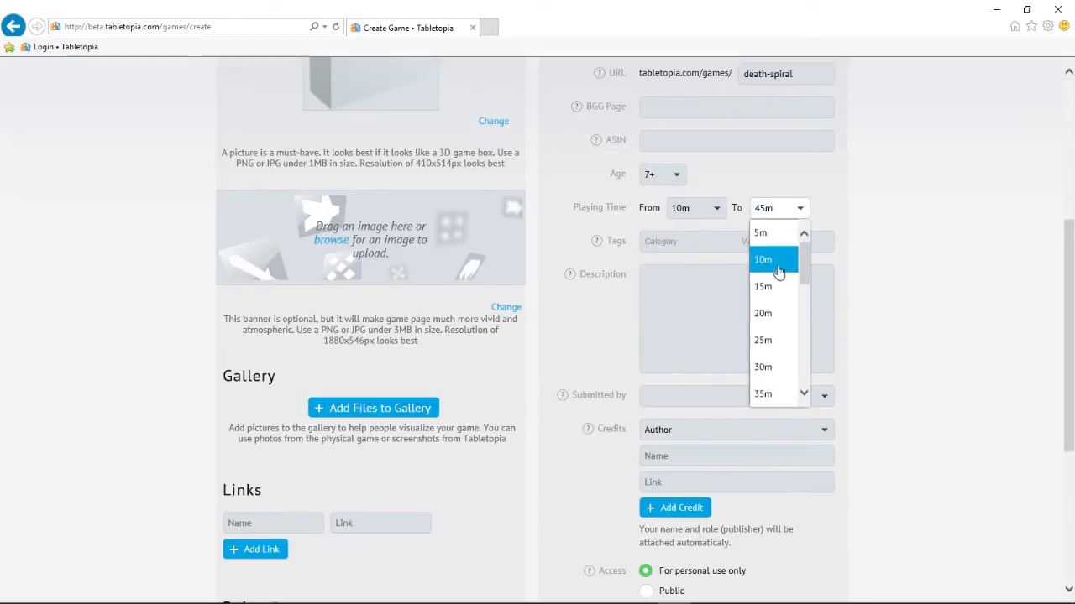
pyautogui.click(776, 310)
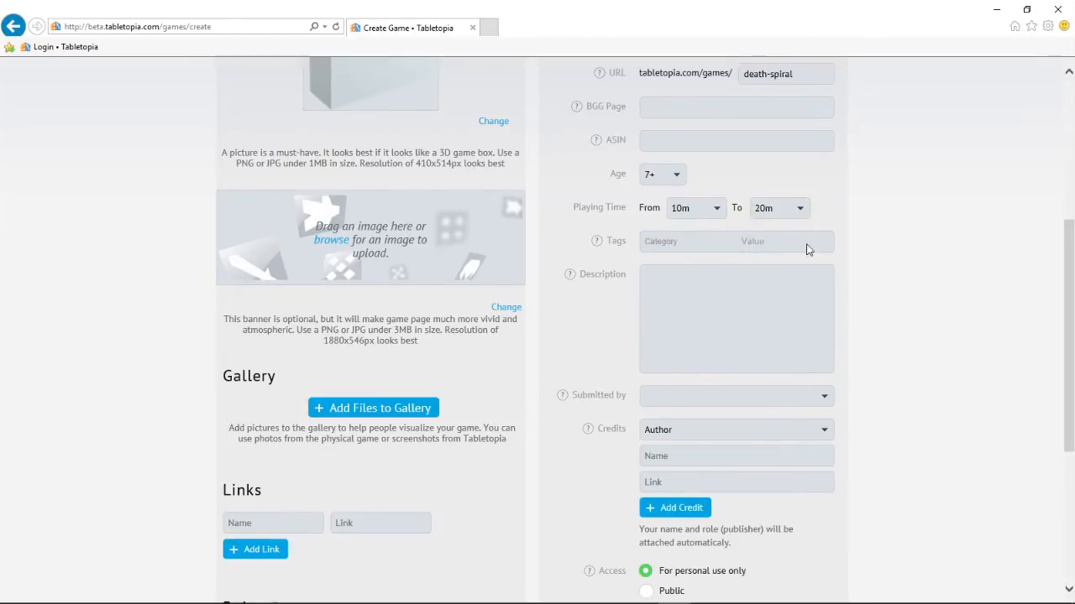
# - Tag the game with the Roll / Spin and Move game mechanic
pyautogui.click(686, 240)
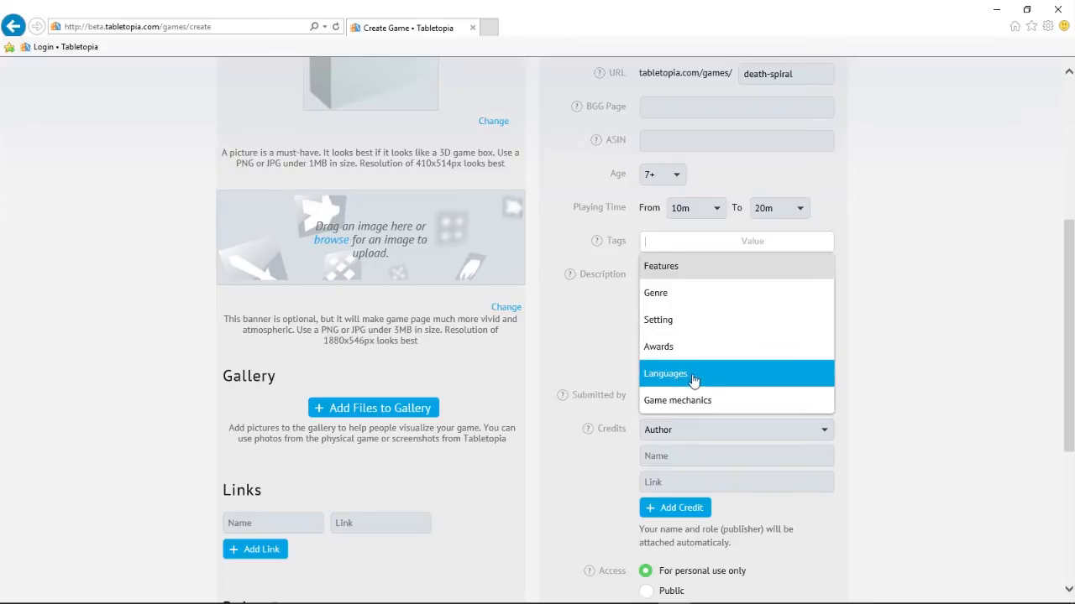
pyautogui.click(693, 400)
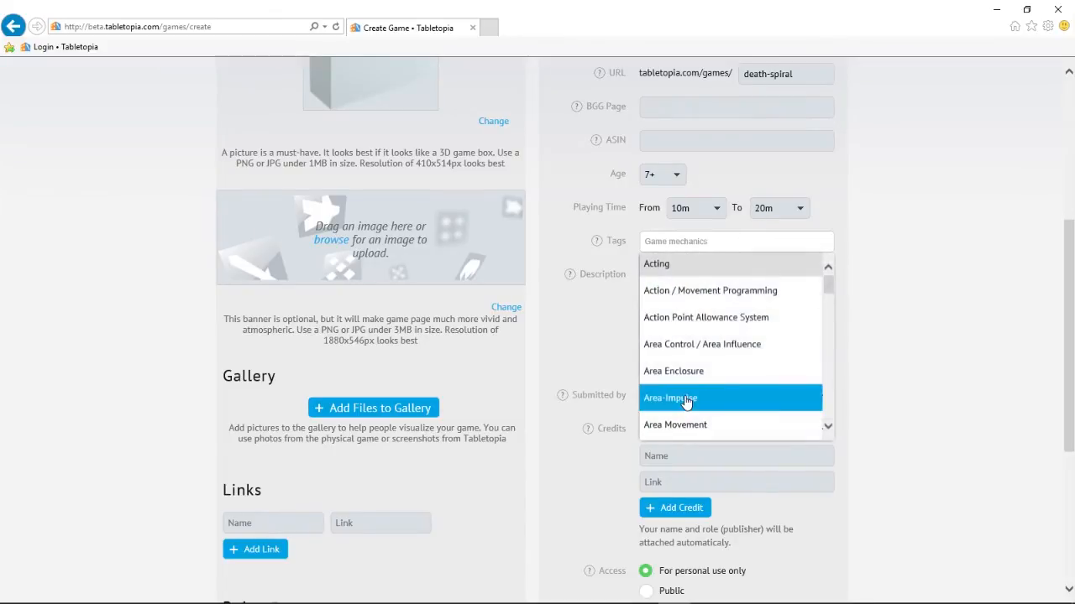
pyautogui.scroll(-8, 731, 343)
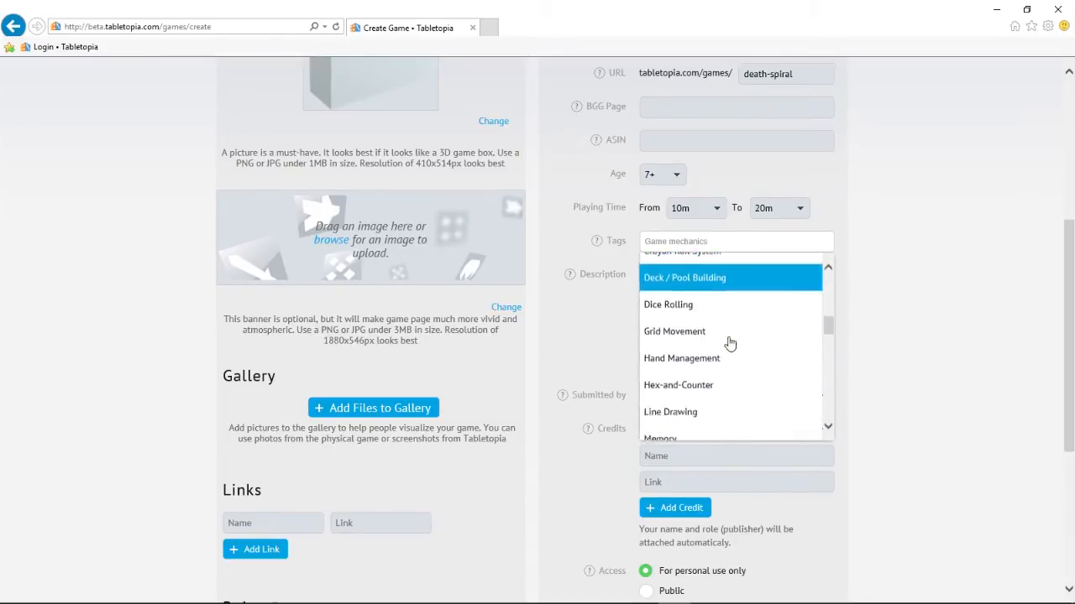
pyautogui.scroll(-7, 729, 344)
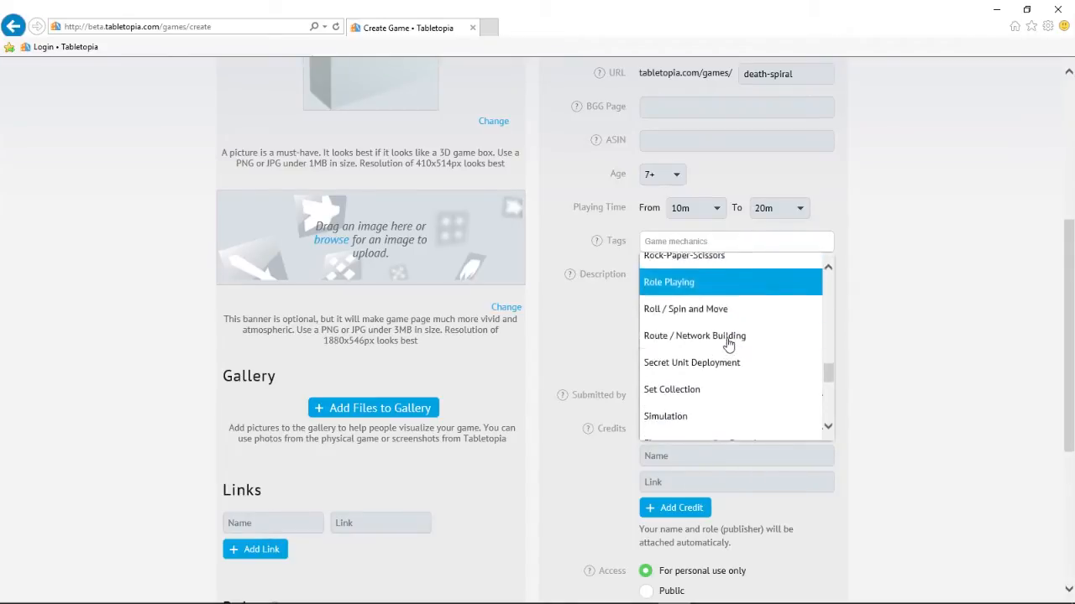
pyautogui.click(701, 306)
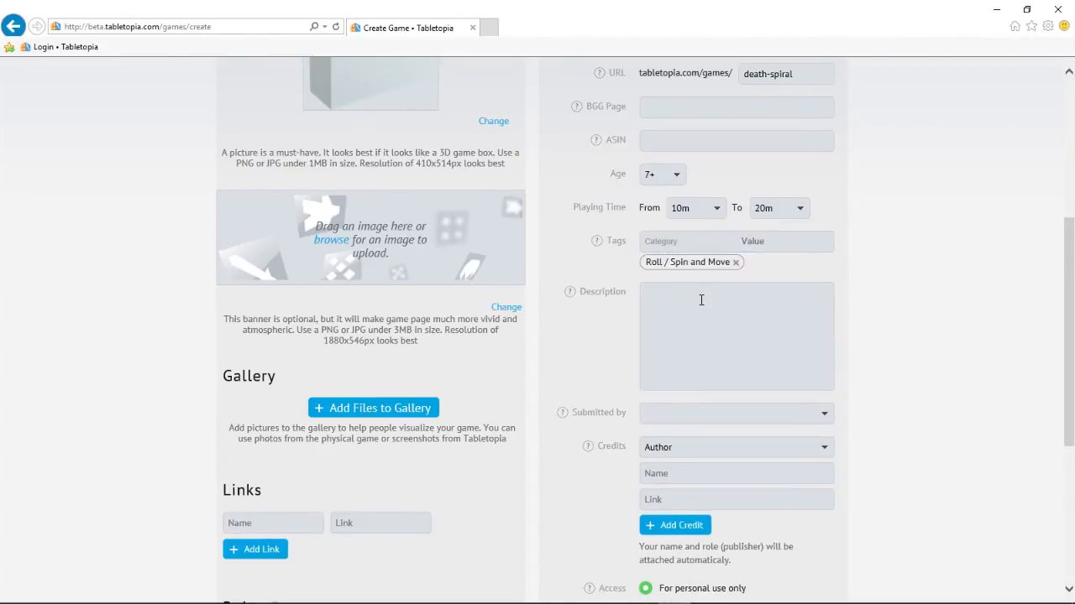
# - Add Area-Impulse and Crayon Rail System as further game mechanics tags
pyautogui.click(686, 241)
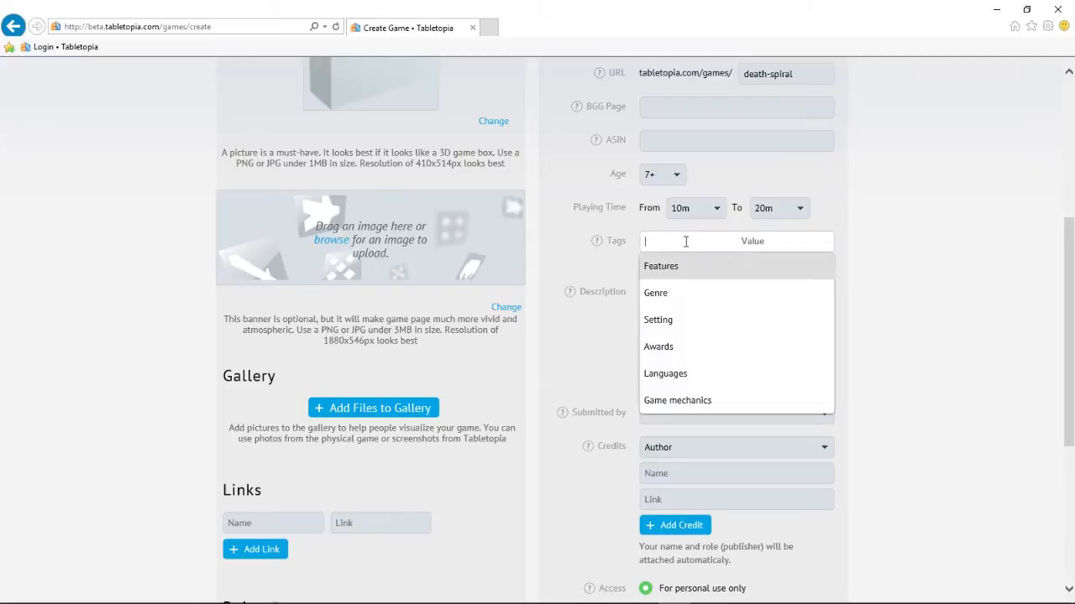
pyautogui.click(696, 400)
pyautogui.scroll(-1, 710, 341)
pyautogui.click(693, 309)
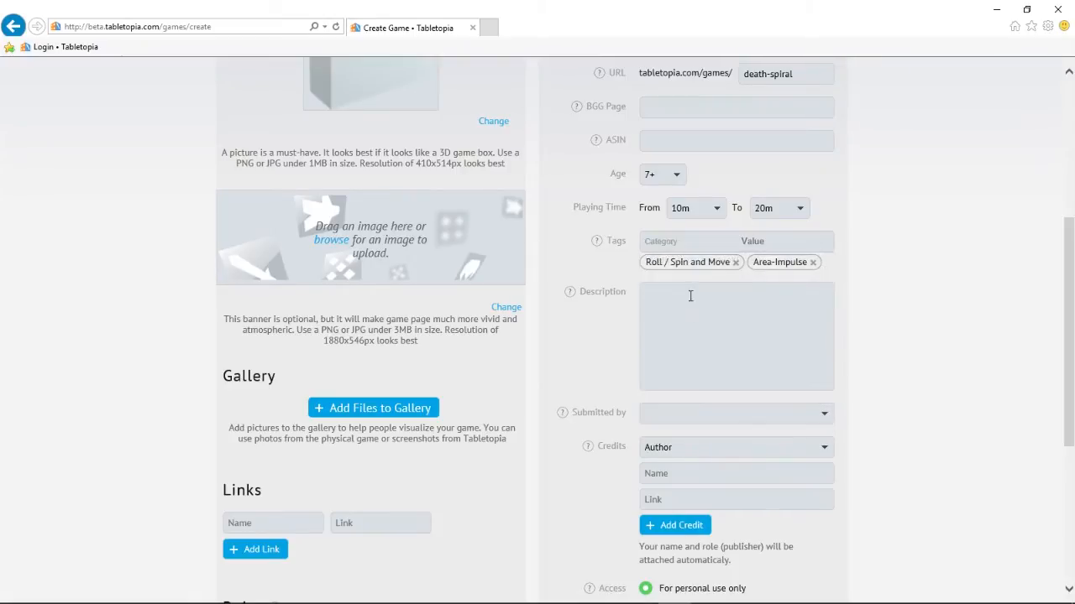
pyautogui.click(686, 241)
pyautogui.click(689, 398)
pyautogui.scroll(-1, 681, 333)
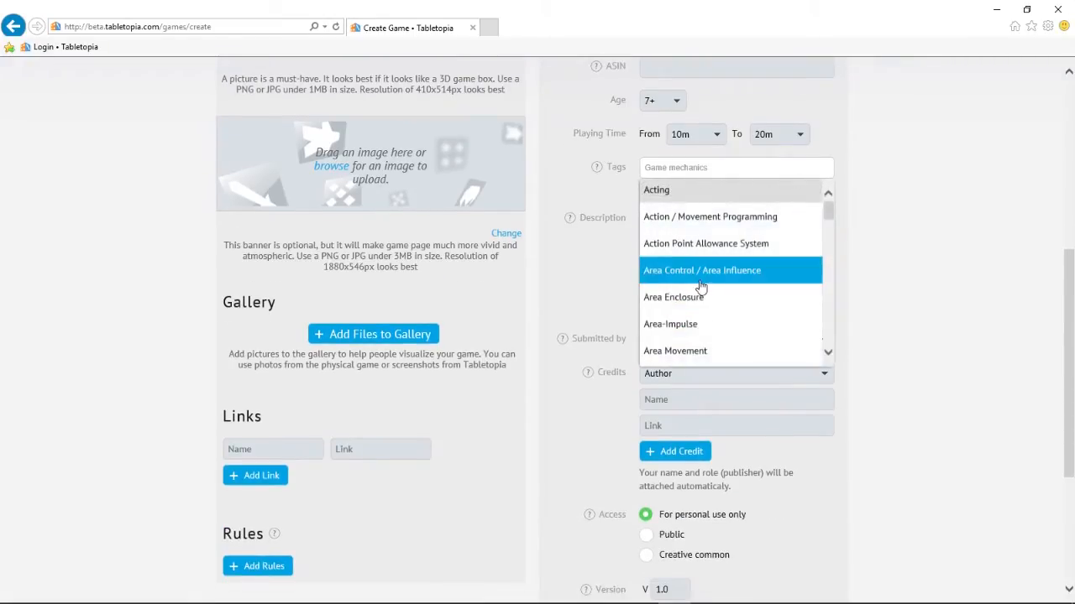
pyautogui.scroll(-5, 701, 288)
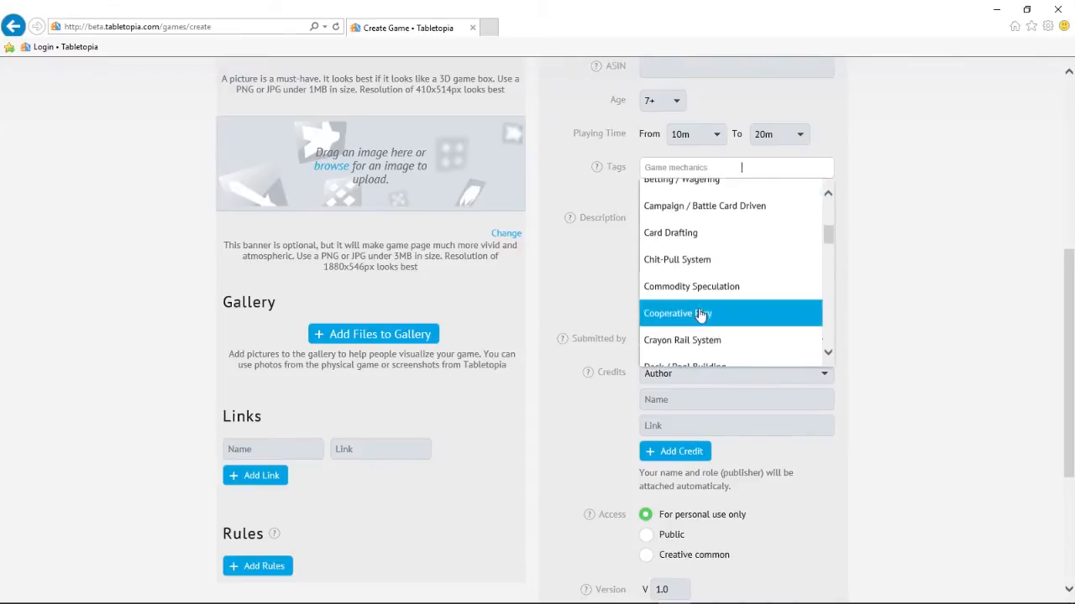
pyautogui.click(705, 340)
# - Enter "A short and silly game." as the game's description
pyautogui.click(789, 293)
pyautogui.write('A ')
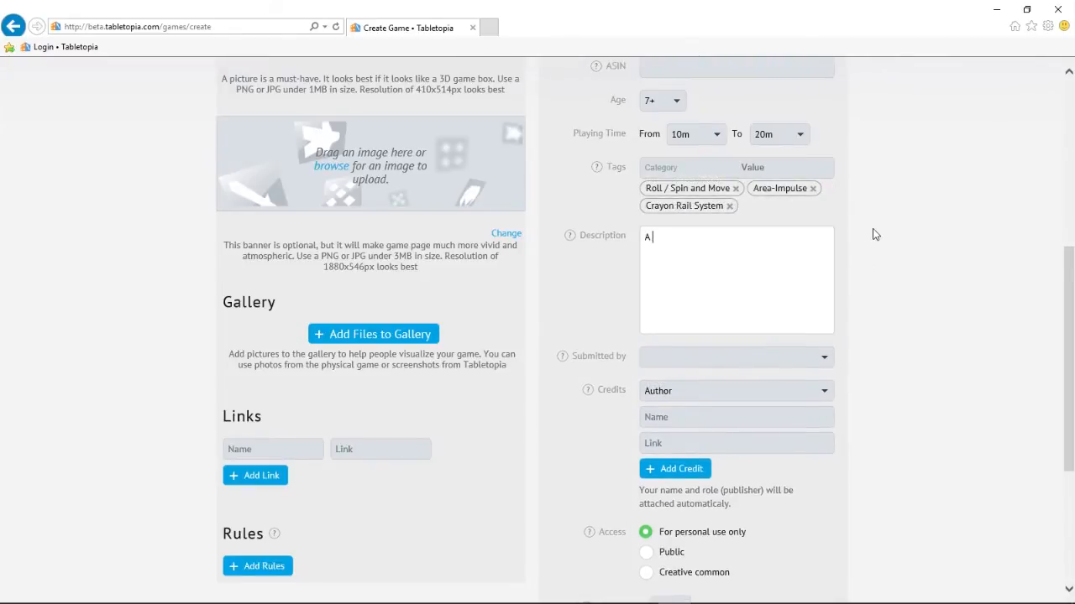
pyautogui.write('short and silly game.')
pyautogui.click(874, 234)
# - Upload cover.jpg from the Death Spiral folder as the game's box image
pyautogui.scroll(-1, 865, 269)
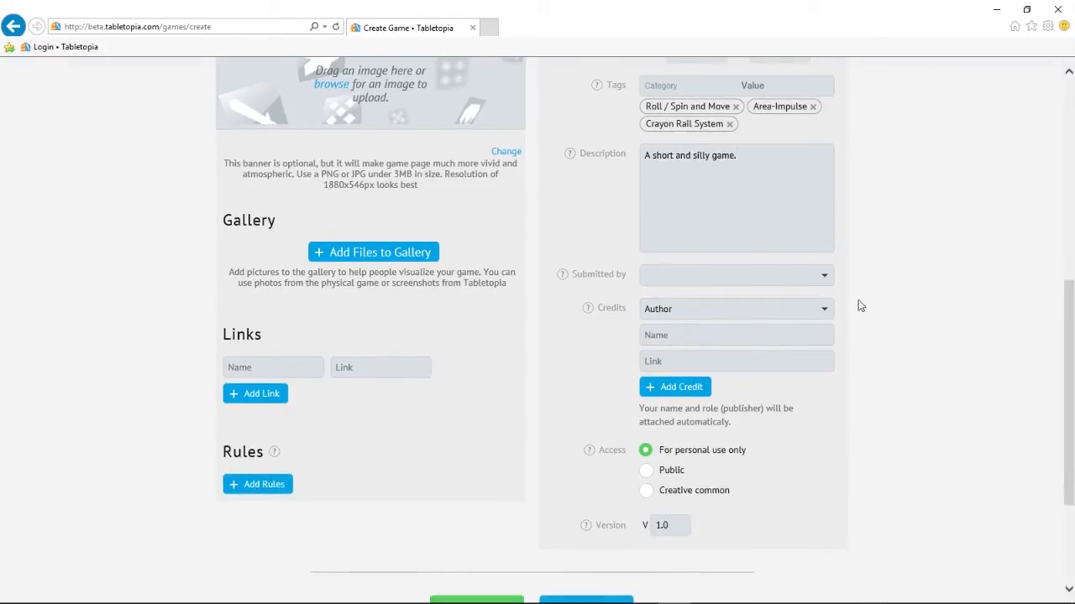
pyautogui.scroll(-1, 745, 330)
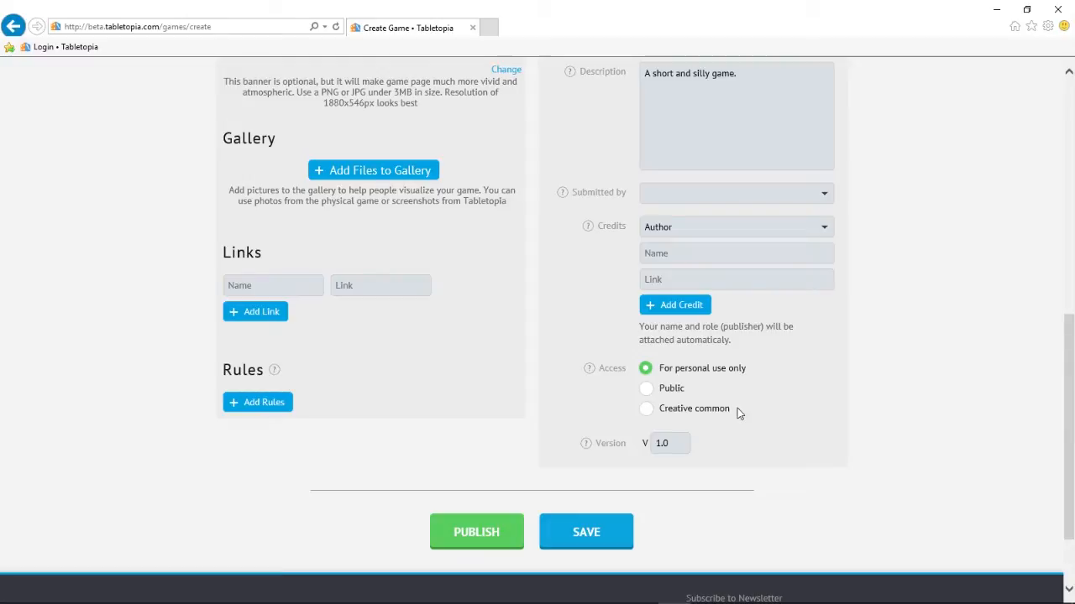
pyautogui.scroll(6, 468, 383)
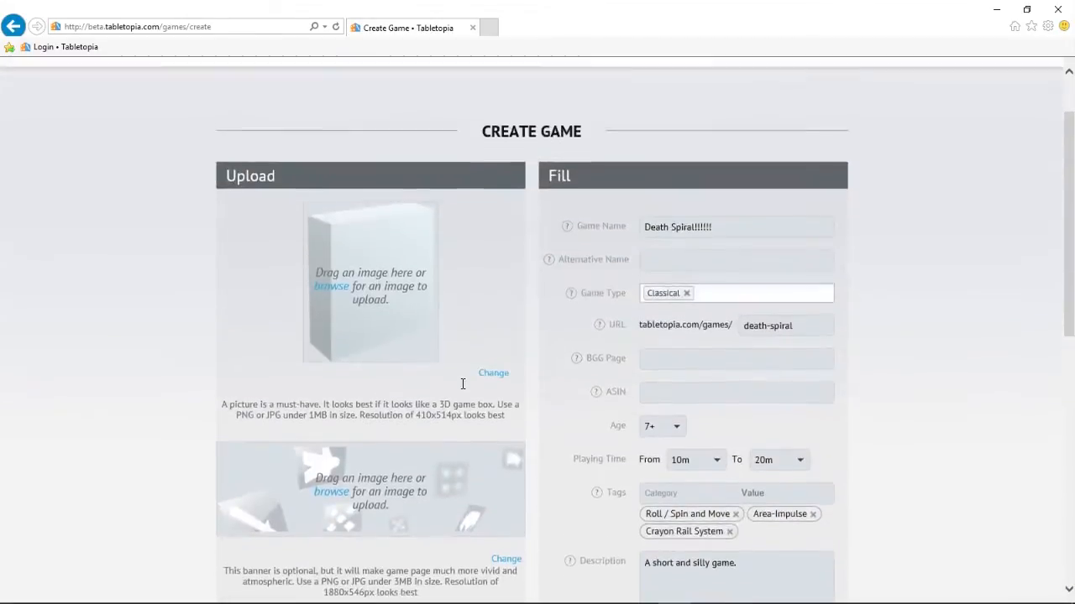
pyautogui.click(493, 377)
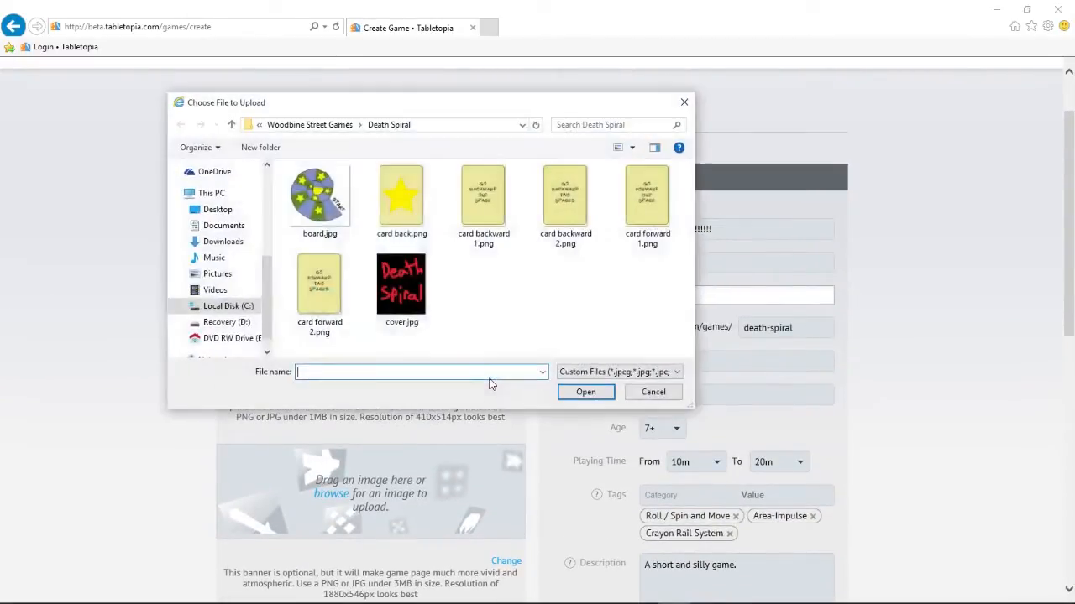
pyautogui.doubleClick(407, 294)
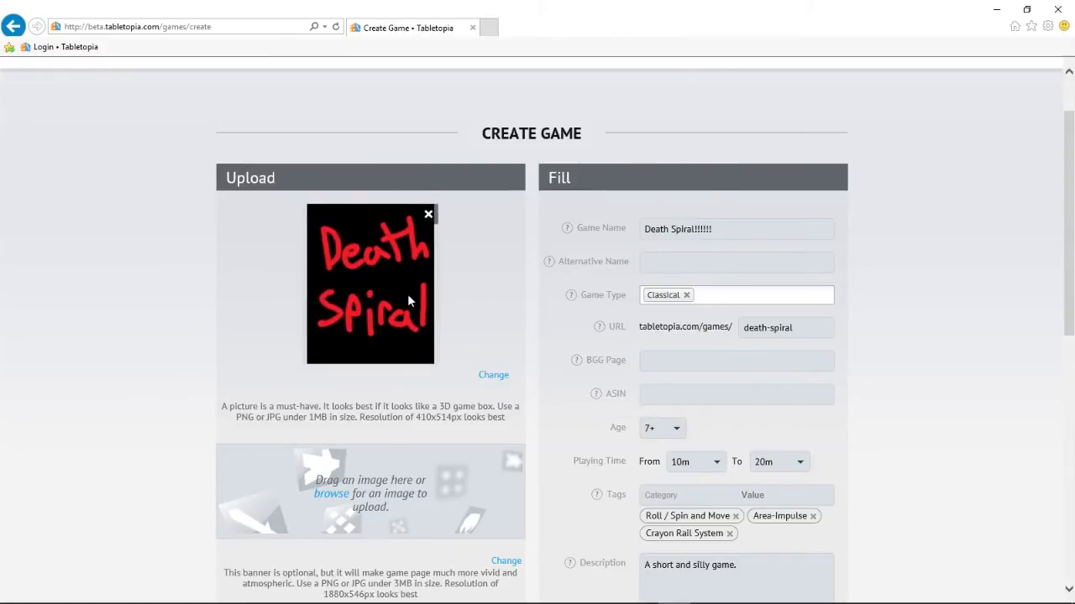
# - Publish the Death Spiral game with access for personal use only
pyautogui.scroll(-6, 464, 305)
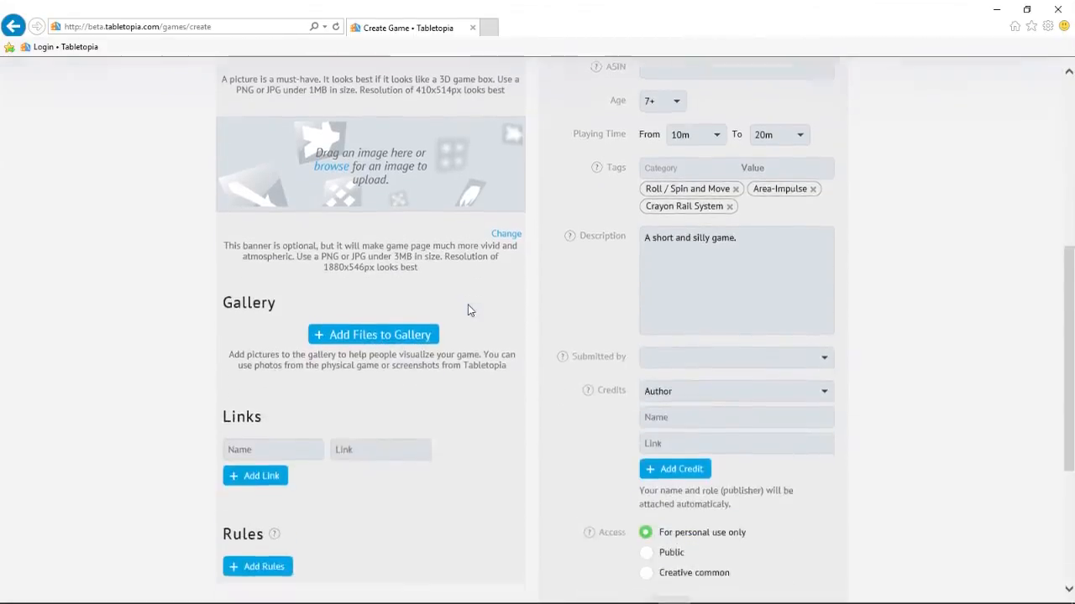
pyautogui.scroll(-1, 468, 312)
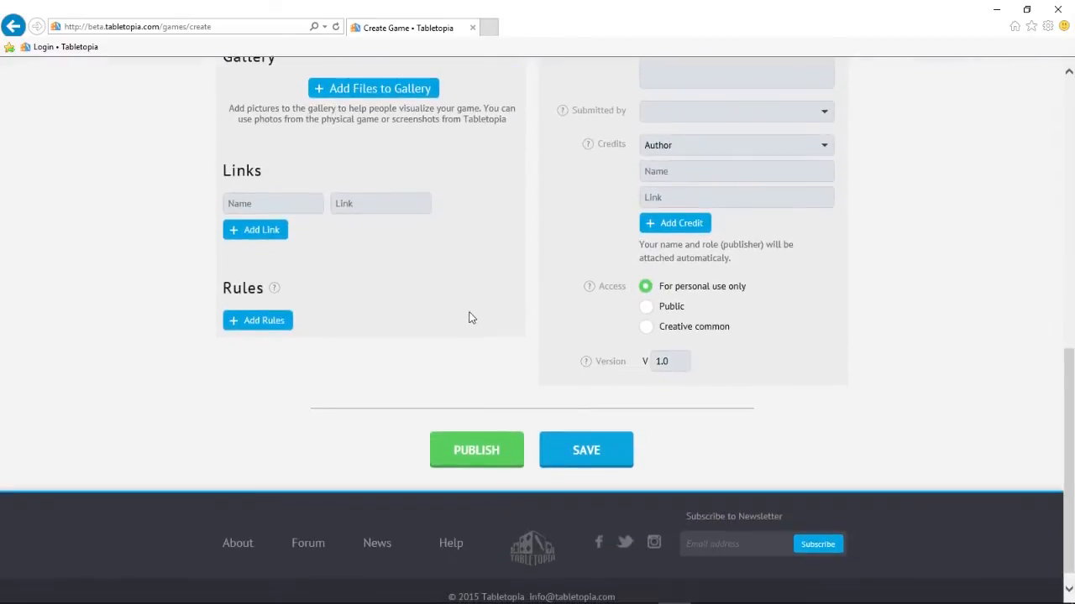
pyautogui.click(484, 453)
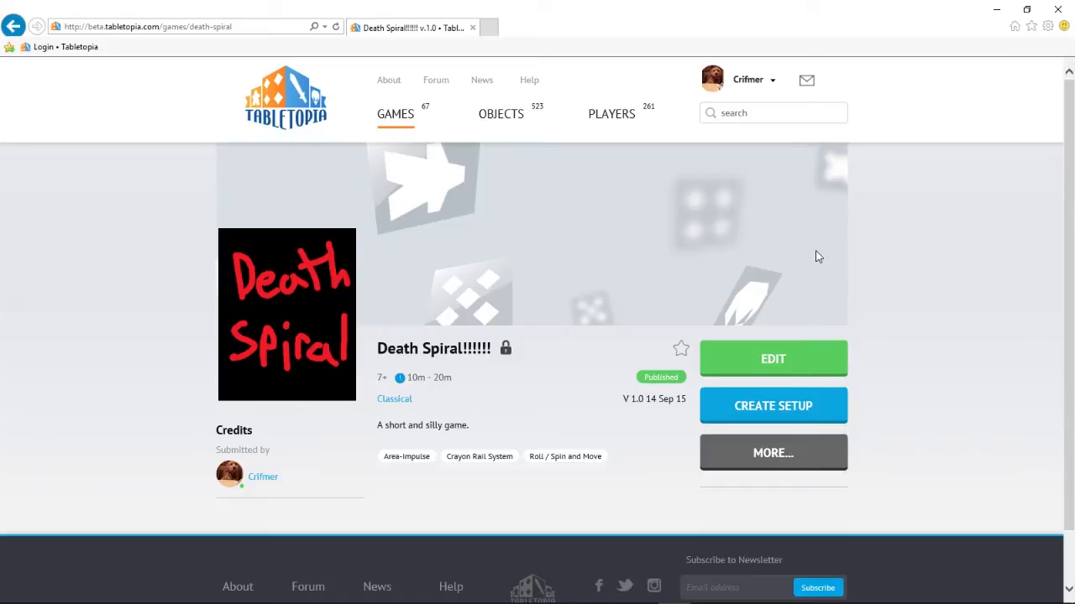
# - Open the Death Spiral group in your own objects catalogue
pyautogui.click(502, 115)
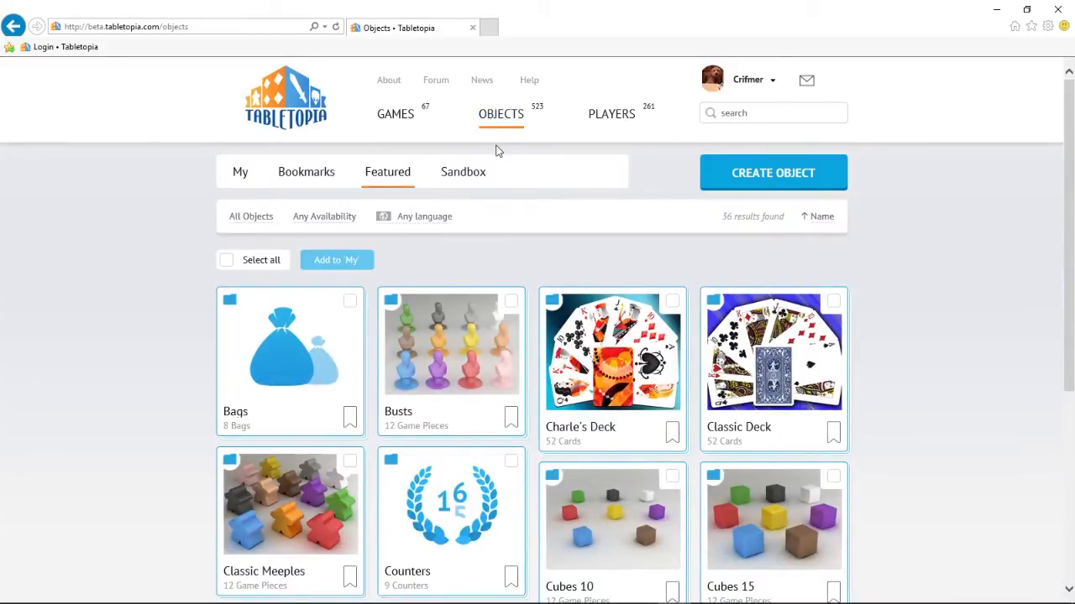
pyautogui.click(240, 173)
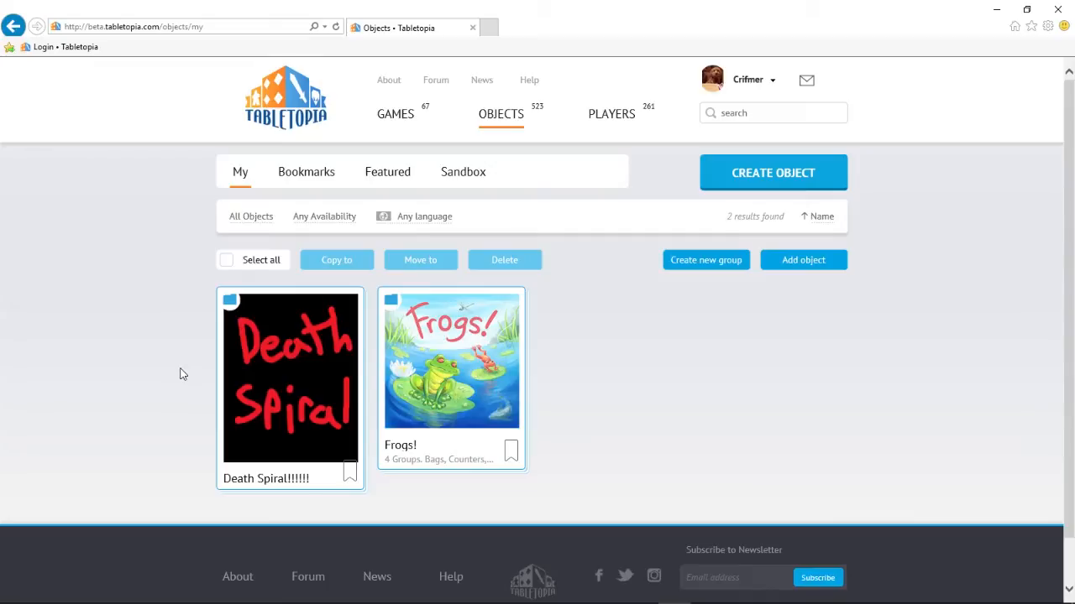
pyautogui.click(292, 358)
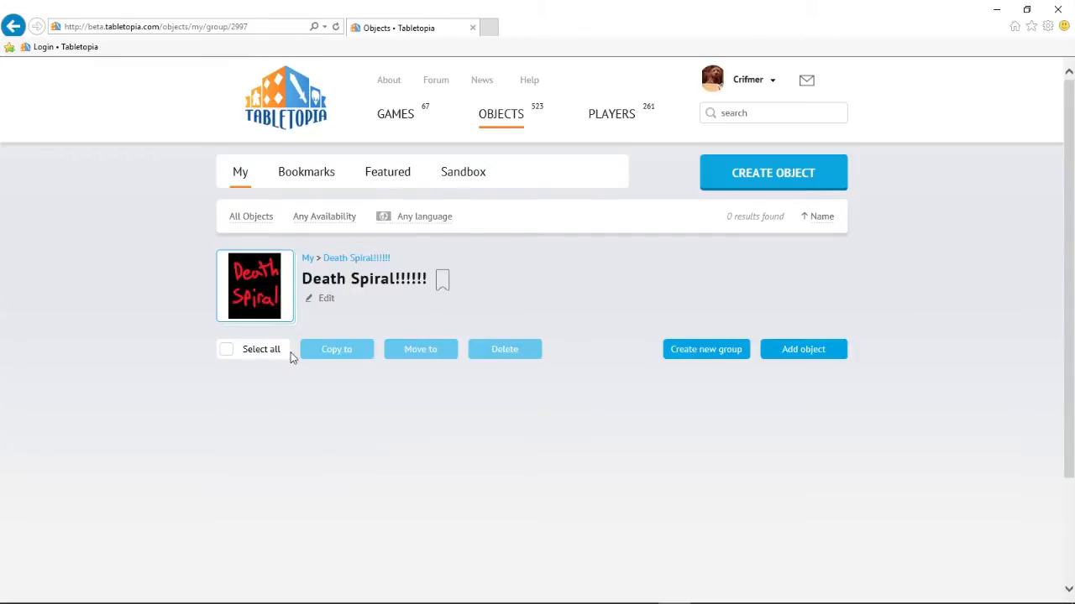
pyautogui.scroll(-2, 626, 338)
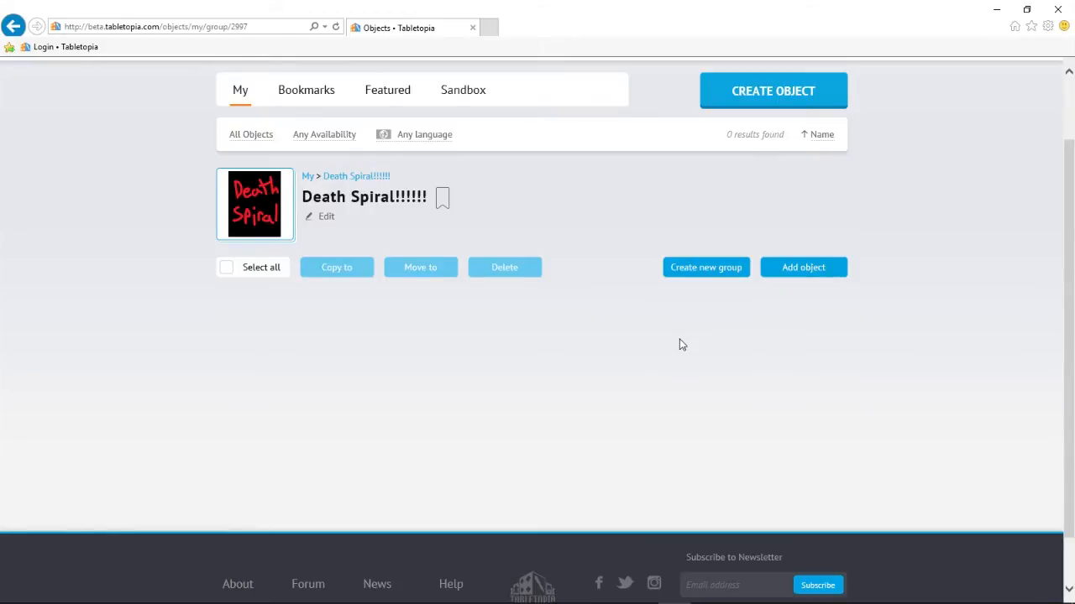
# - Add one Dice D6 Black 14mm from the Sandbox group Dice D6 14 with Dots to the Death Spiral objects
pyautogui.click(803, 271)
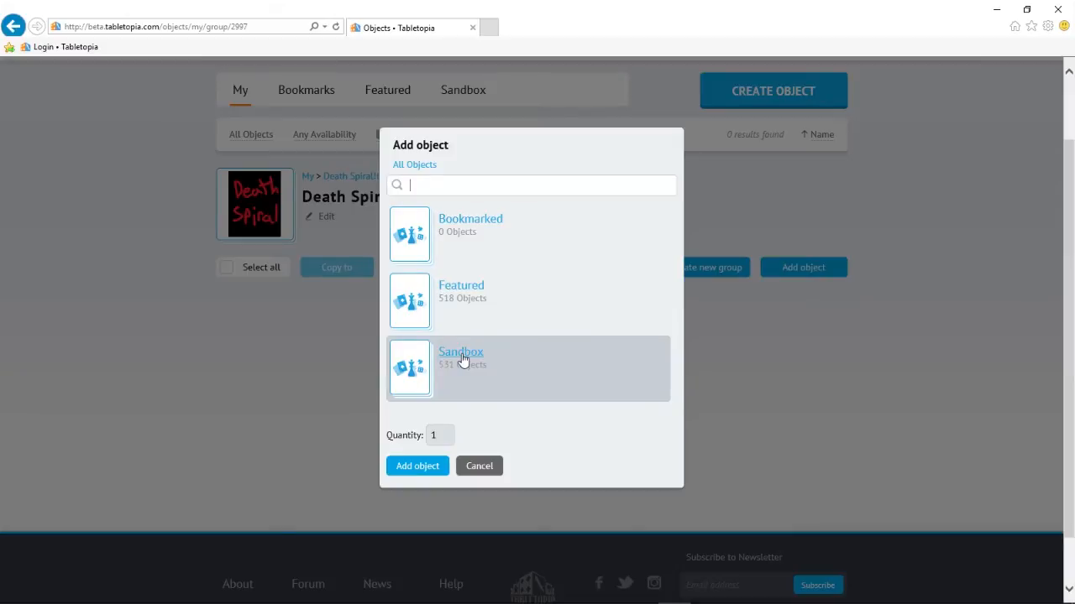
pyautogui.click(462, 359)
pyautogui.scroll(-1, 554, 316)
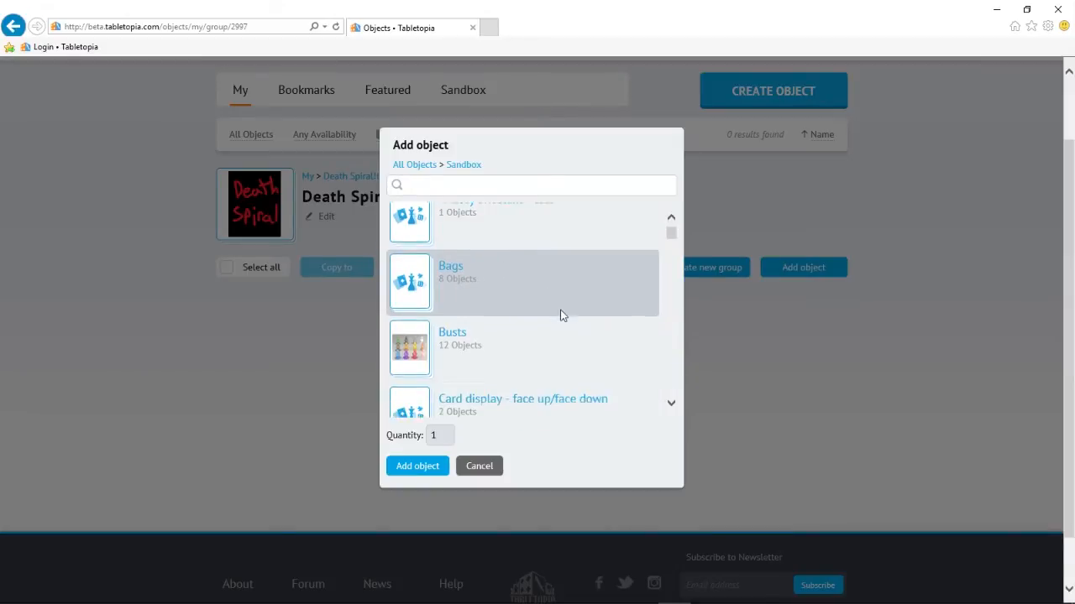
pyautogui.scroll(-5, 564, 318)
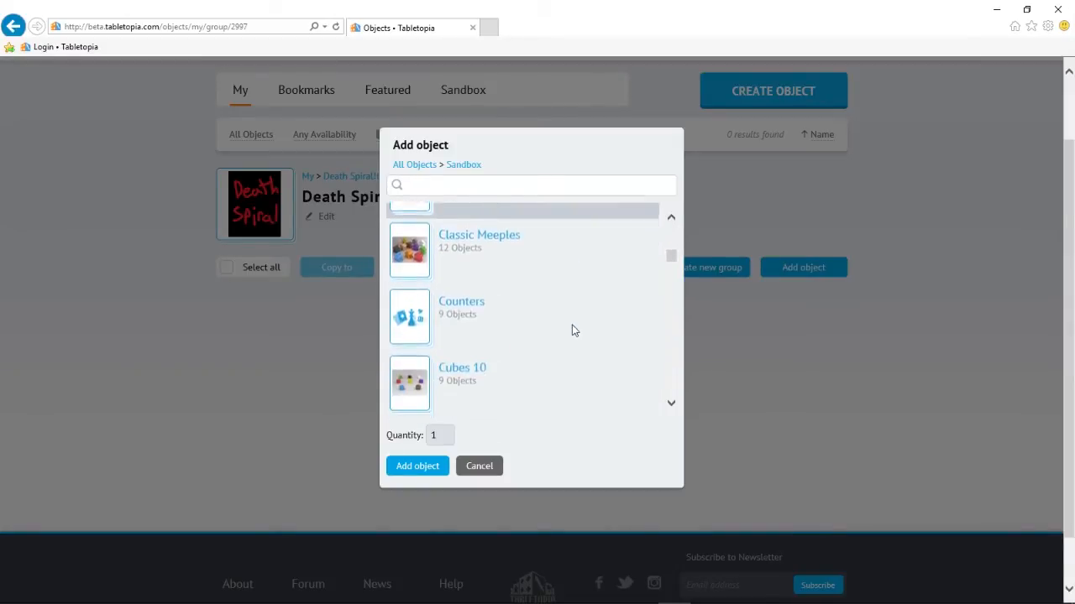
pyautogui.scroll(-6, 573, 327)
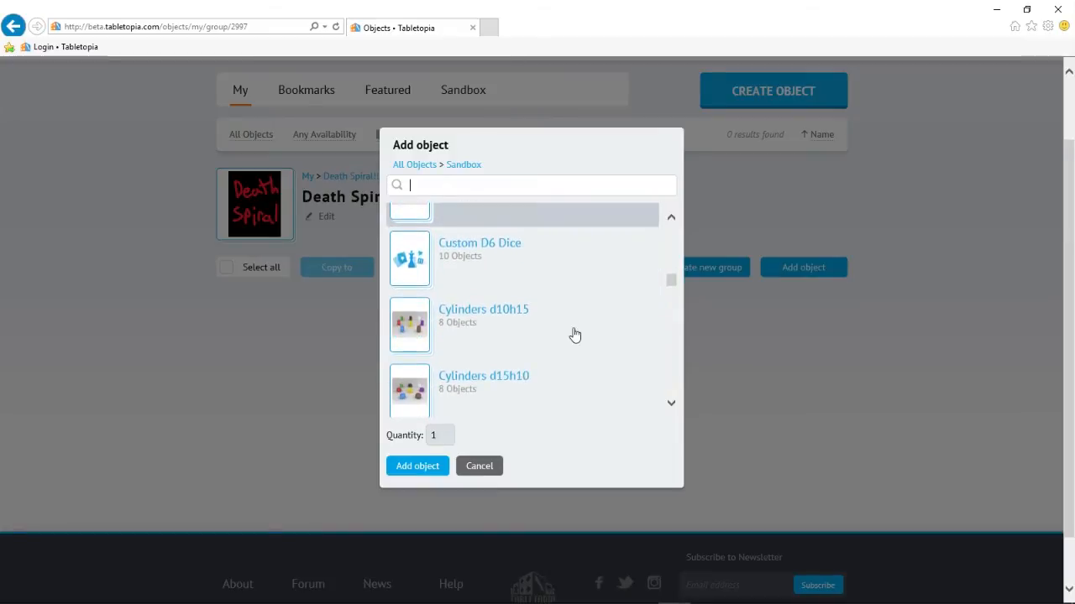
pyautogui.scroll(-6, 575, 335)
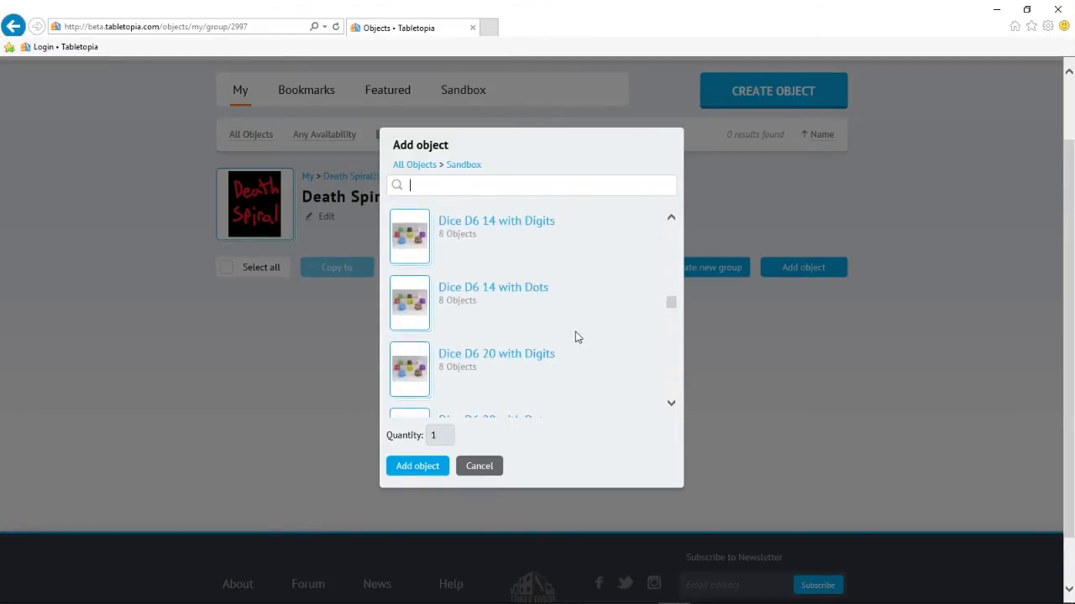
pyautogui.scroll(-2, 575, 335)
pyautogui.scroll(2, 576, 335)
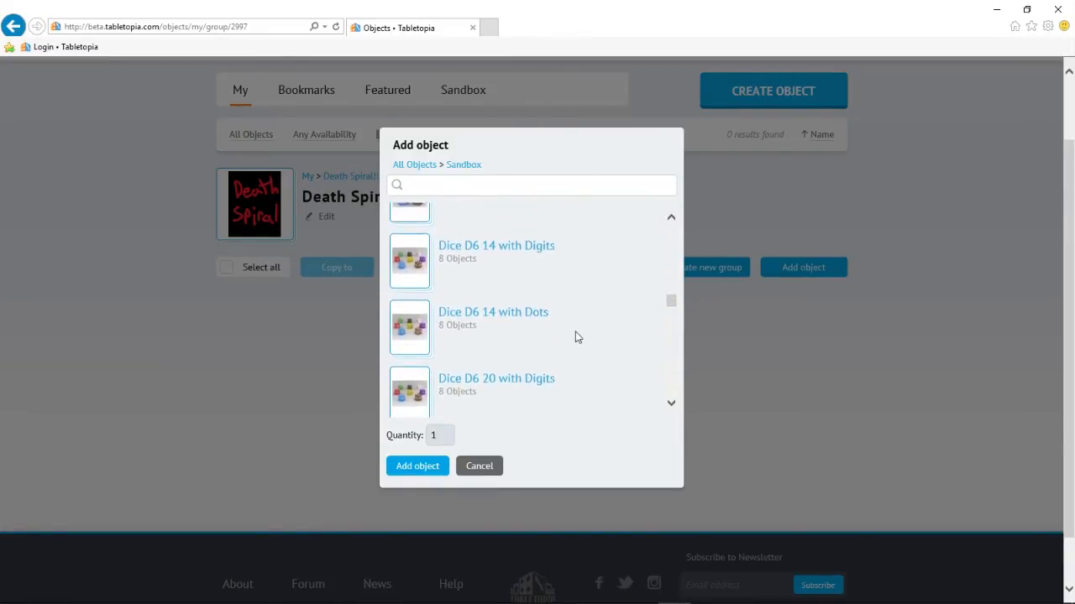
pyautogui.click(519, 328)
pyautogui.scroll(4, 525, 328)
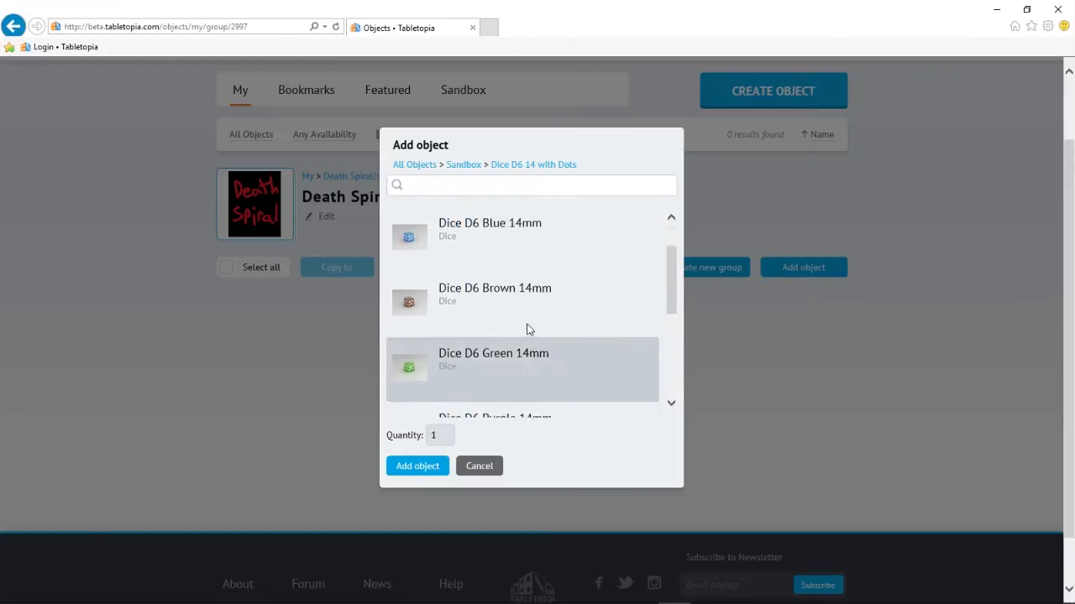
pyautogui.scroll(1, 504, 269)
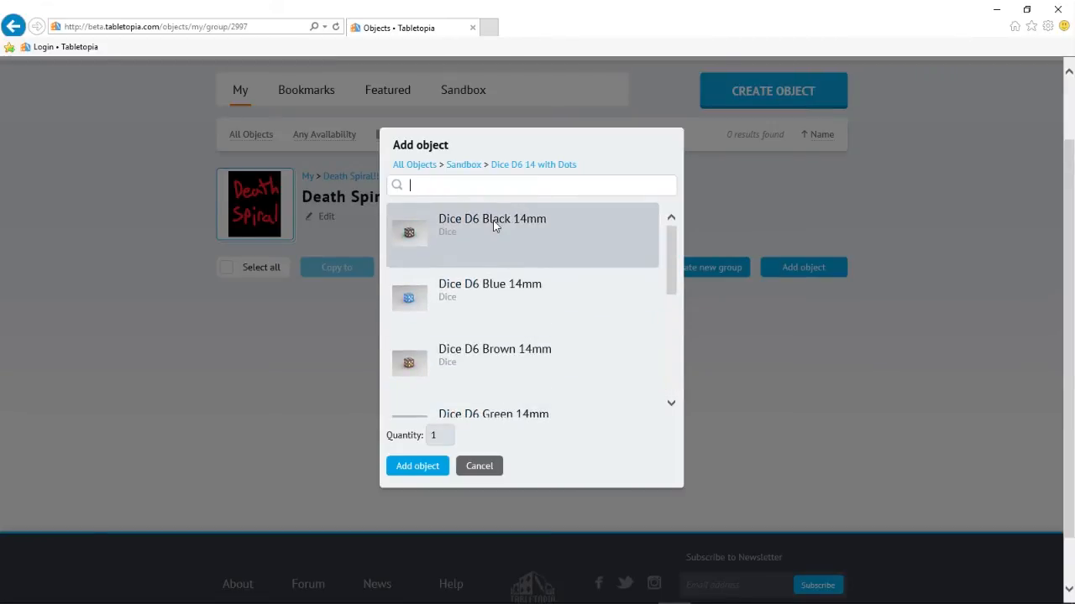
pyautogui.click(493, 220)
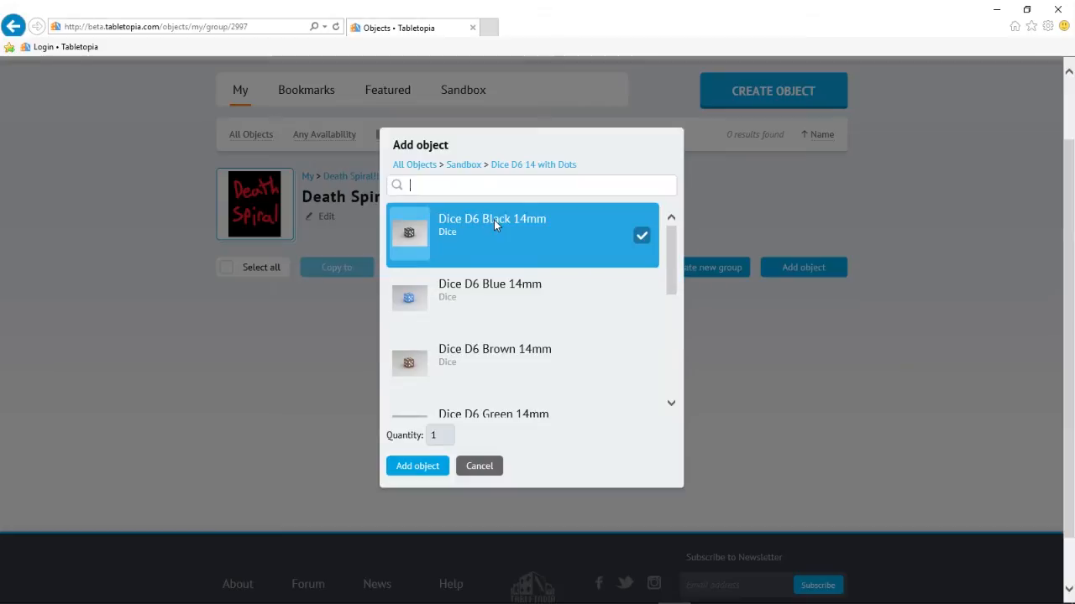
pyautogui.click(428, 472)
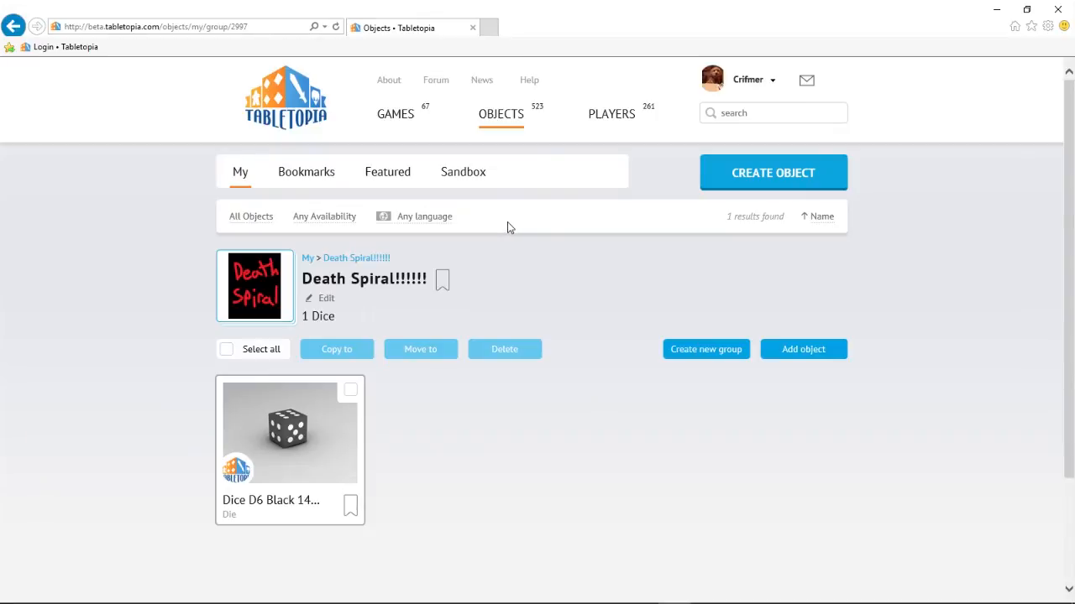
# - Open the Pawns 24 group among the featured objects
pyautogui.click(396, 175)
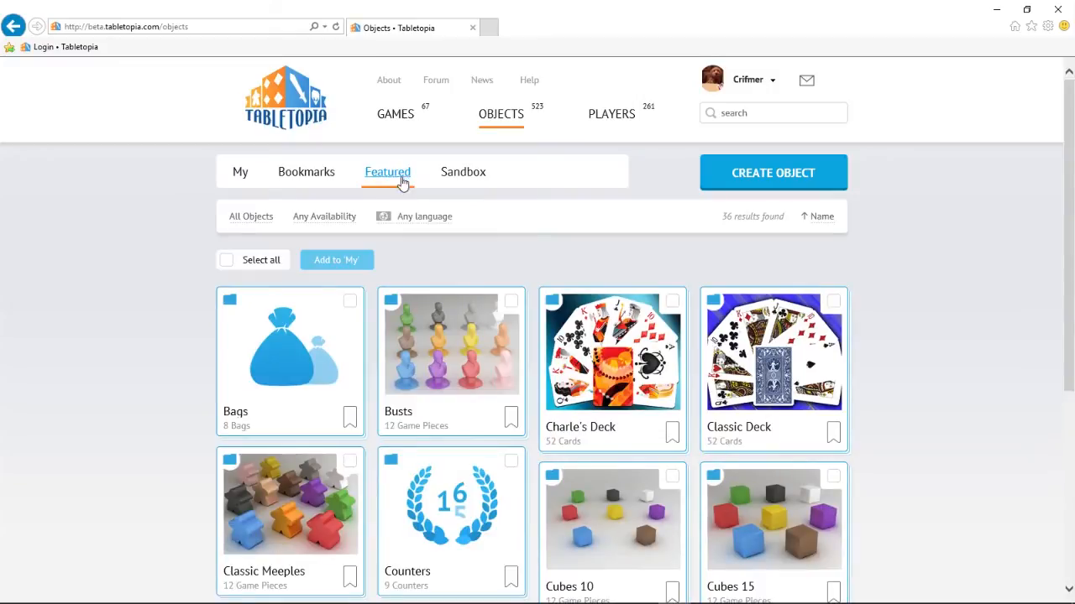
pyautogui.scroll(-10, 550, 219)
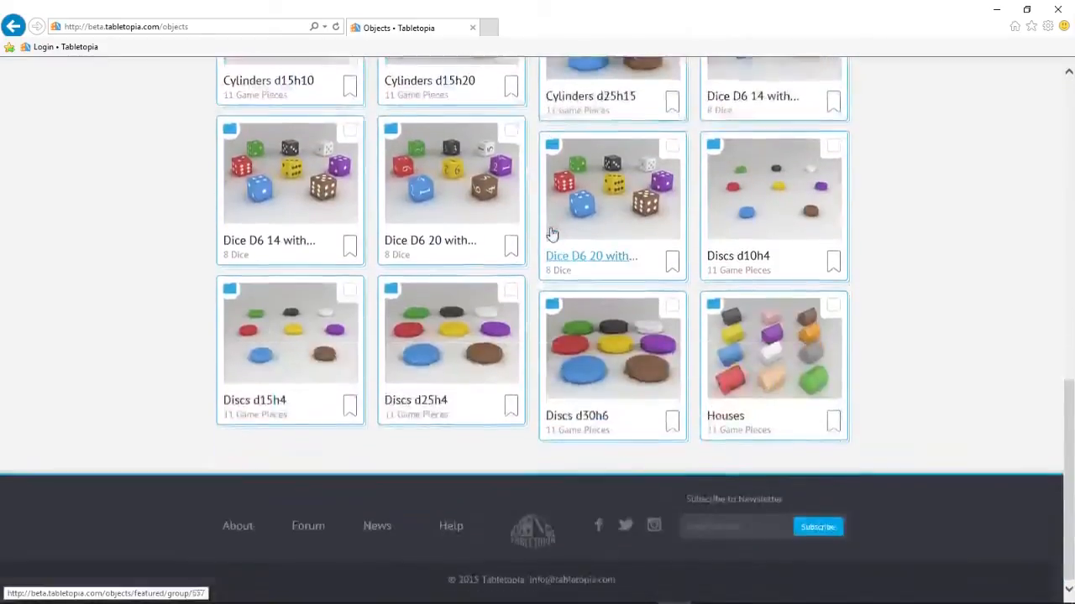
pyautogui.scroll(-3, 550, 234)
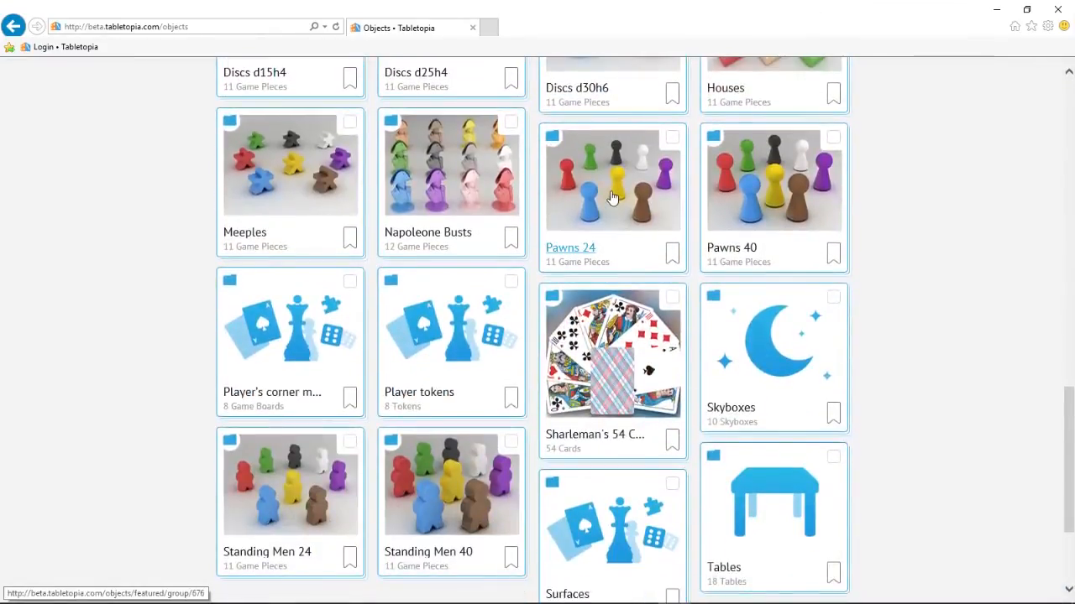
pyautogui.click(612, 197)
pyautogui.scroll(-4, 542, 230)
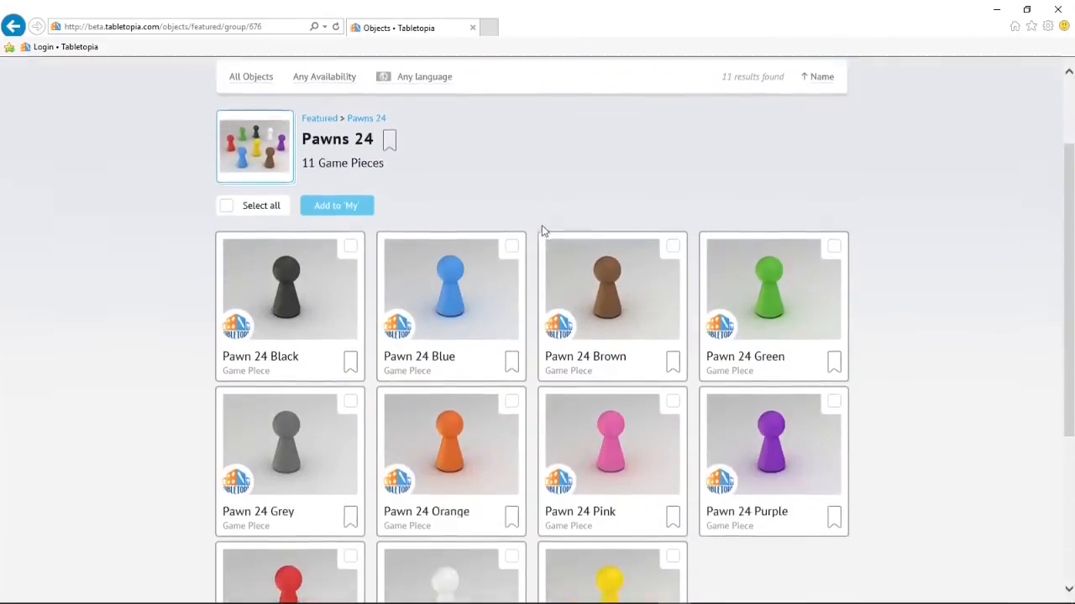
# - Add the black, blue, red, white, yellow and green Pawn 24 pieces to the Death Spiral group in the personal catalogue
pyautogui.scroll(1, 350, 101)
pyautogui.click(351, 140)
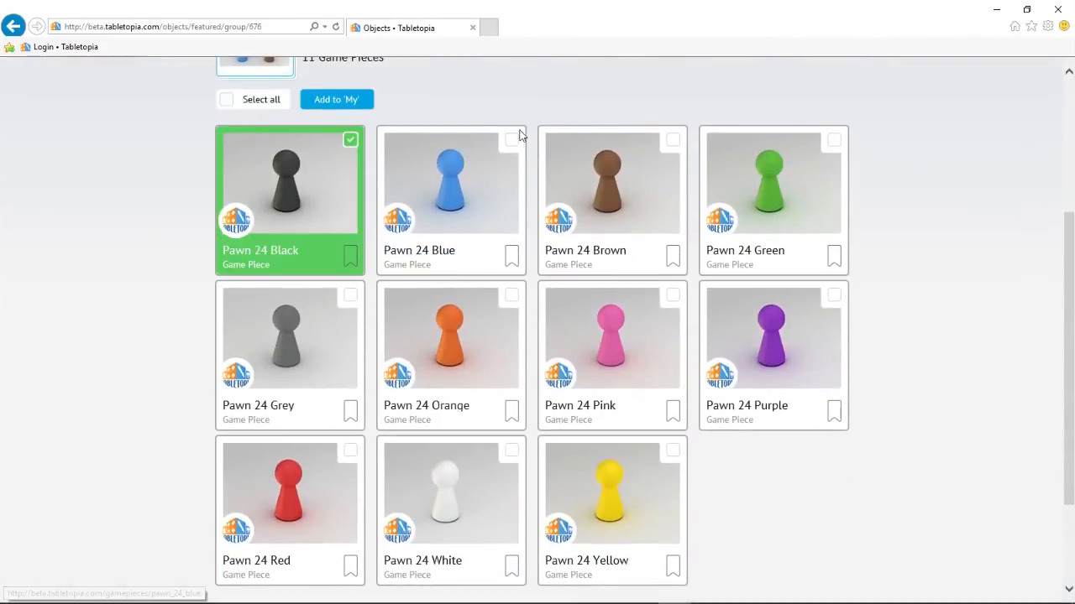
pyautogui.click(512, 140)
pyautogui.click(351, 450)
pyautogui.click(512, 450)
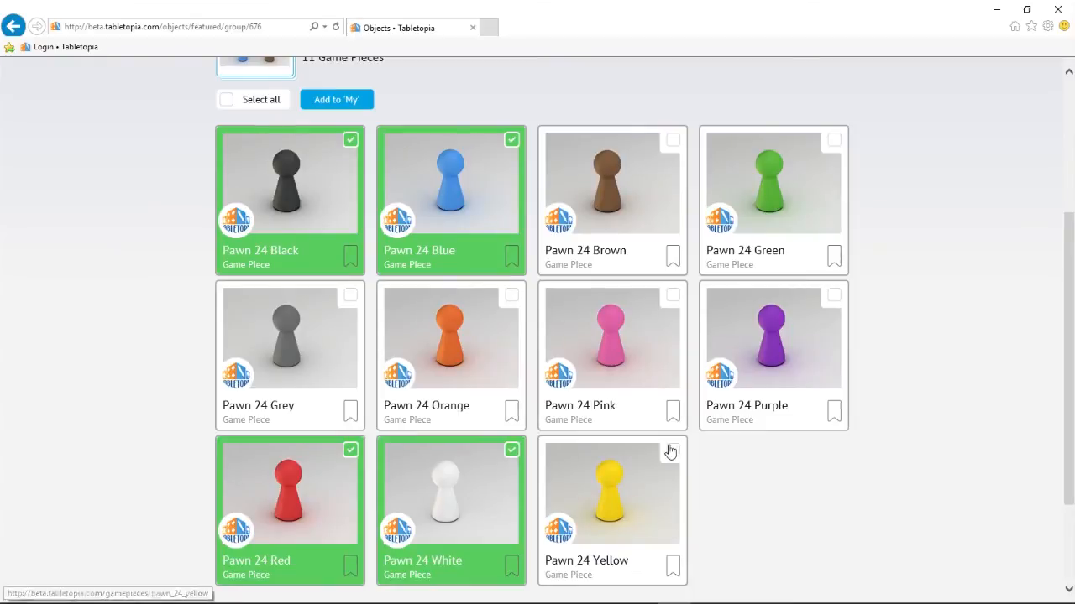
pyautogui.click(672, 450)
pyautogui.click(834, 139)
pyautogui.scroll(1, 453, 198)
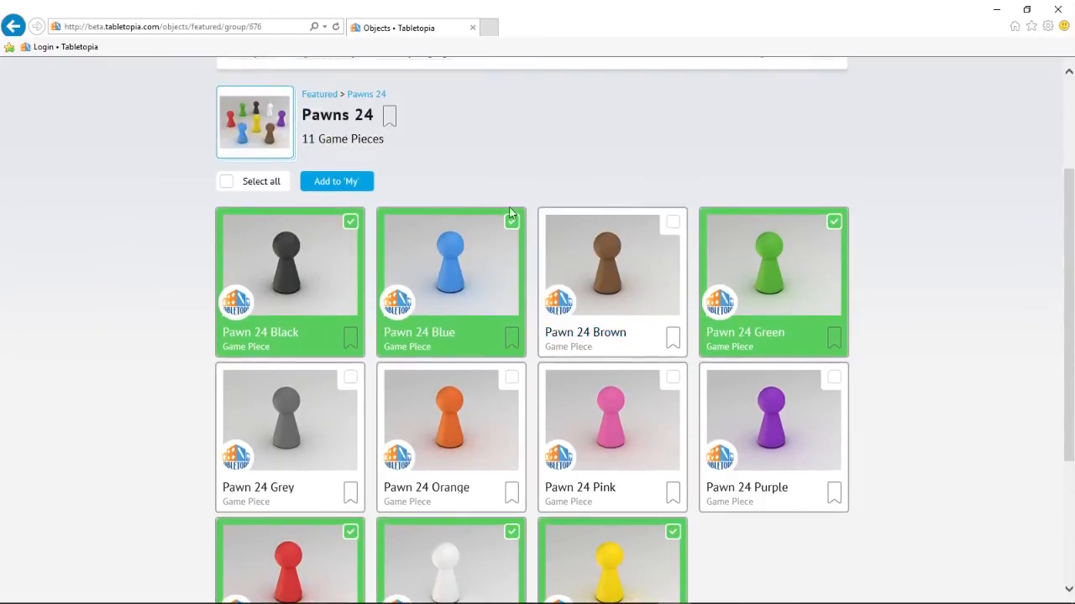
pyautogui.click(339, 180)
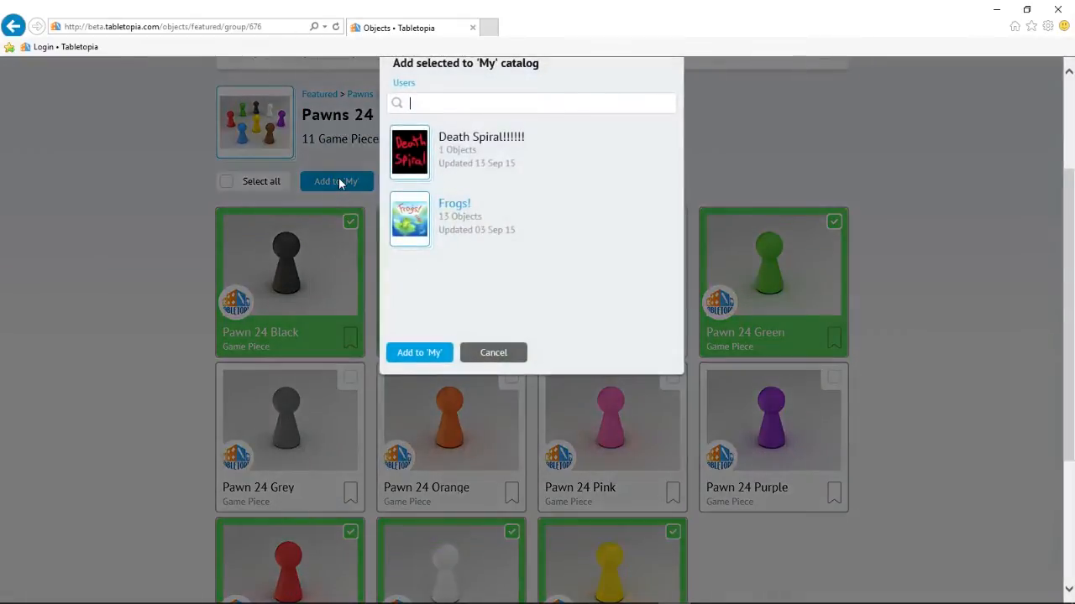
pyautogui.scroll(1, 332, 188)
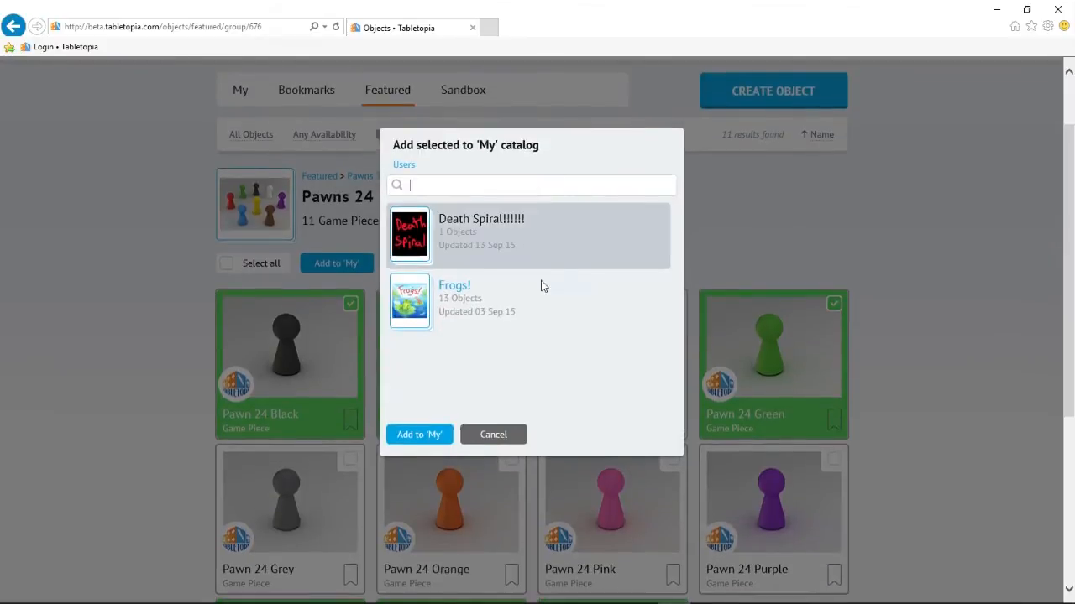
pyautogui.click(528, 234)
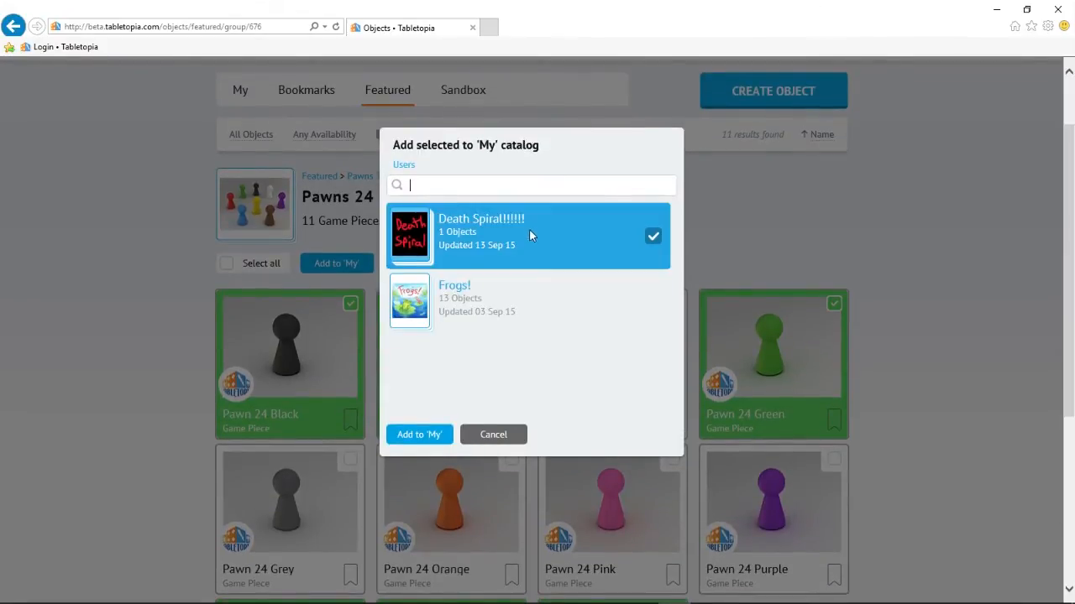
pyautogui.click(419, 435)
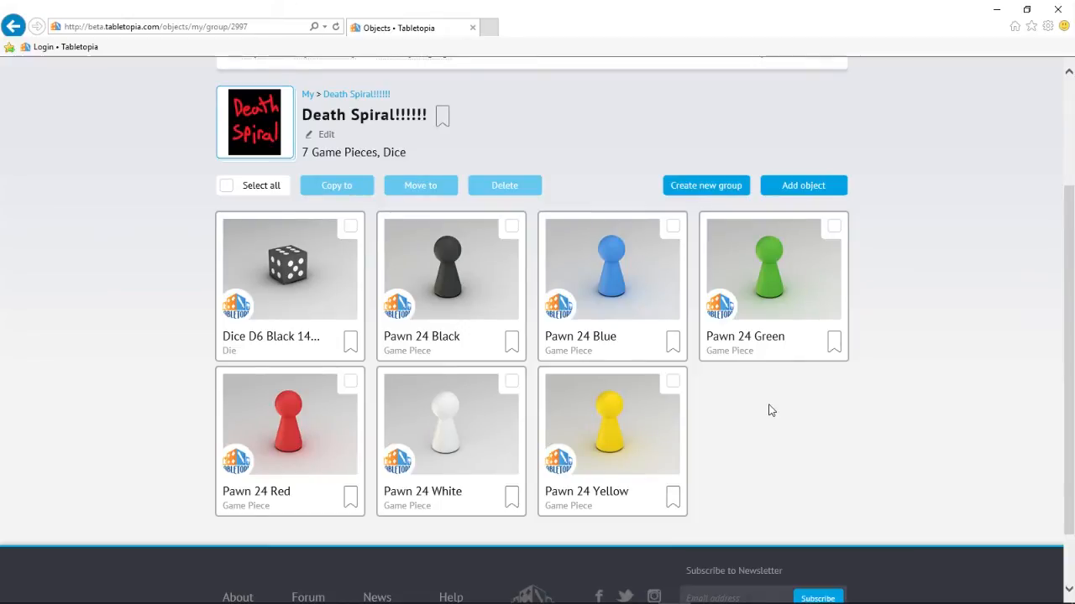
# - Start a new game board object in the Death Spiral group and upload board.jpg as its picture
pyautogui.scroll(2, 823, 406)
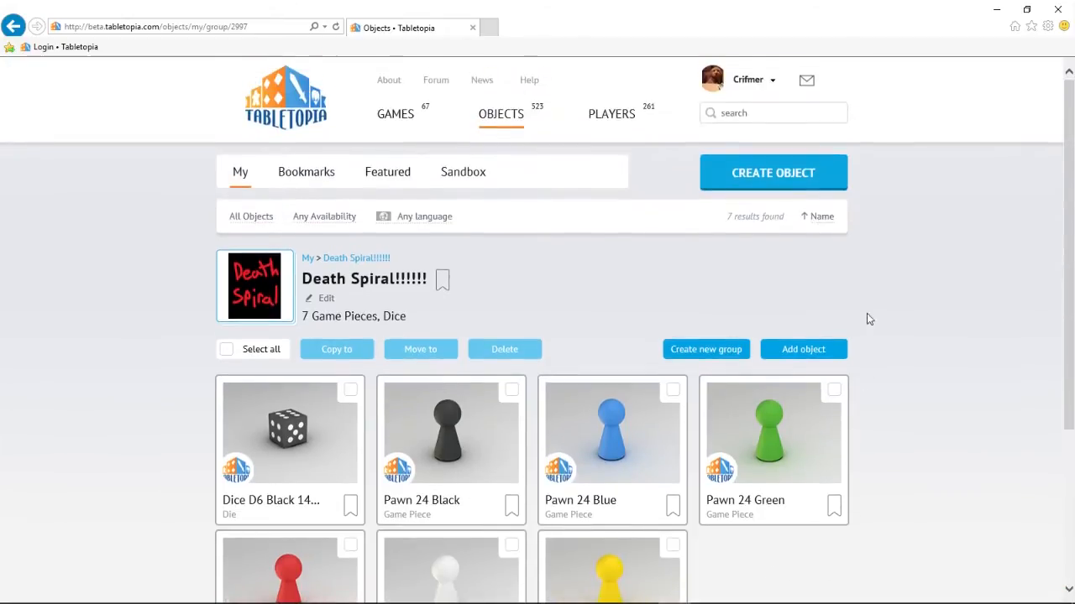
pyautogui.click(779, 175)
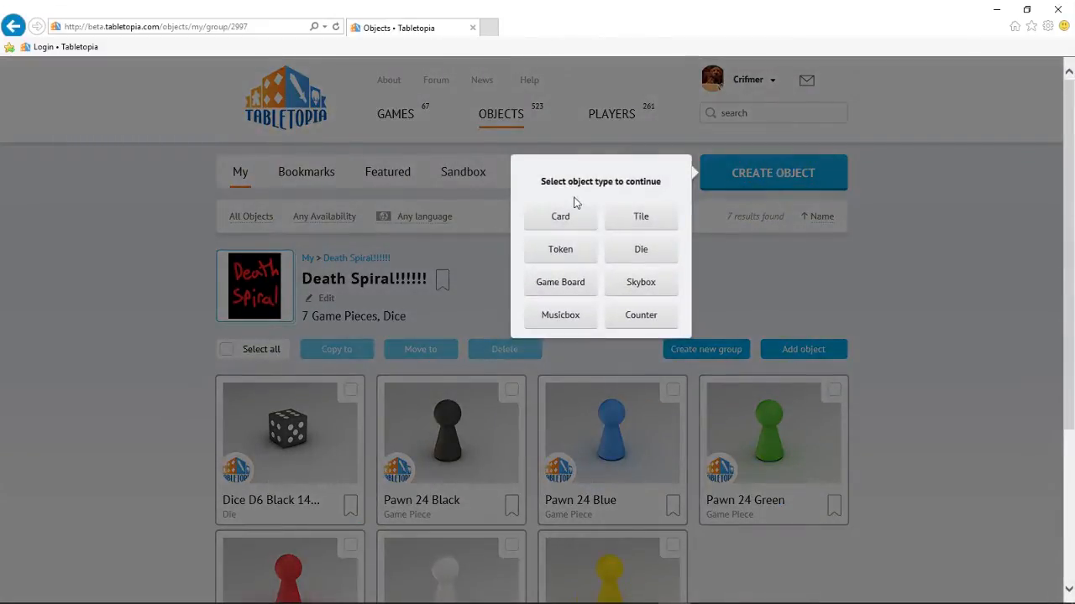
pyautogui.moveTo(568, 259)
pyautogui.click(560, 284)
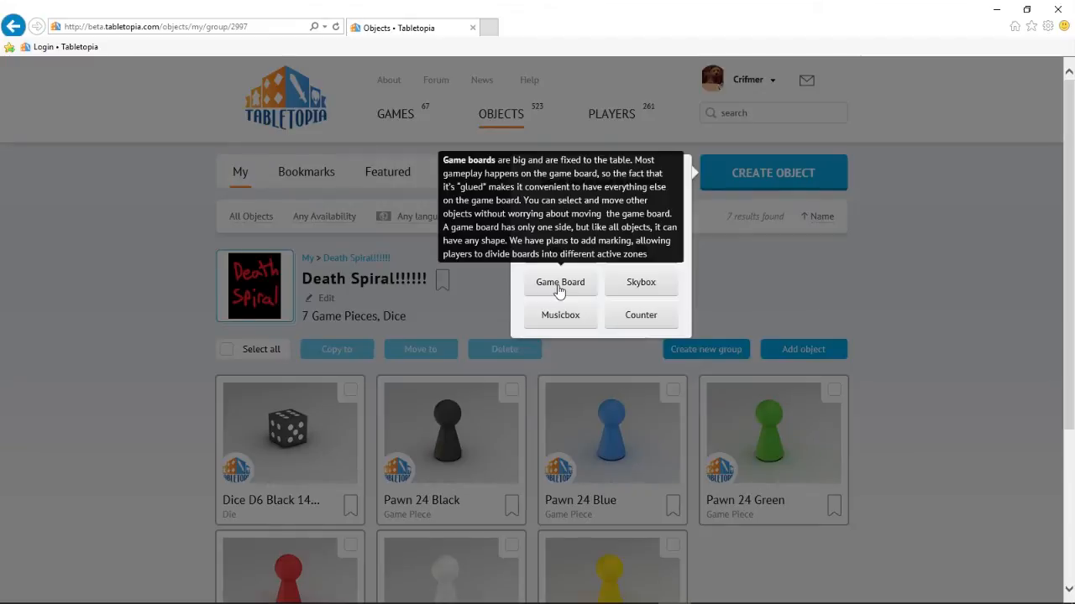
pyautogui.scroll(-2, 558, 284)
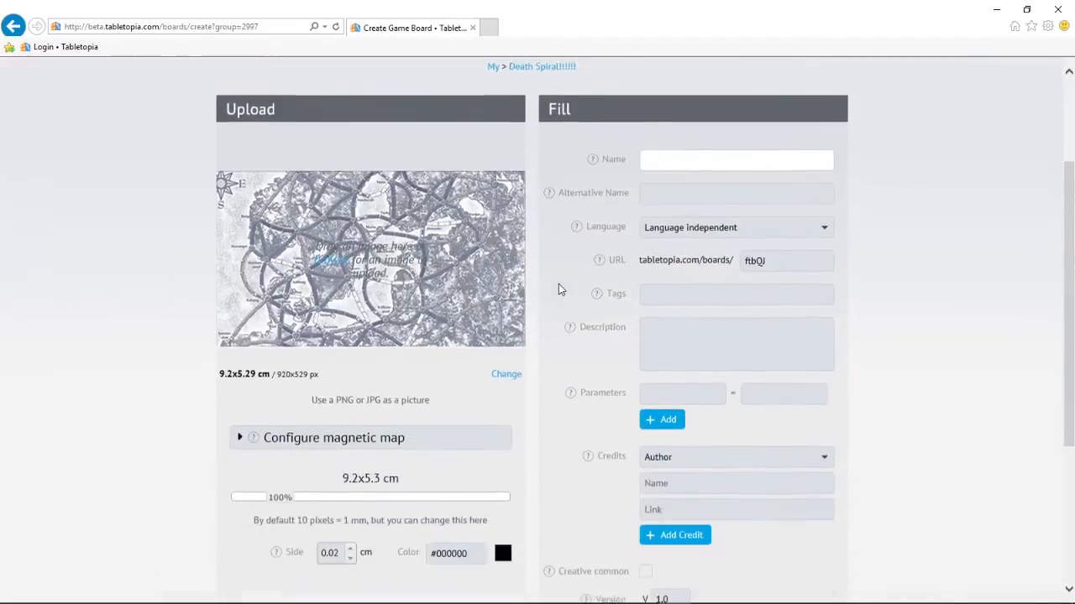
pyautogui.scroll(1, 561, 287)
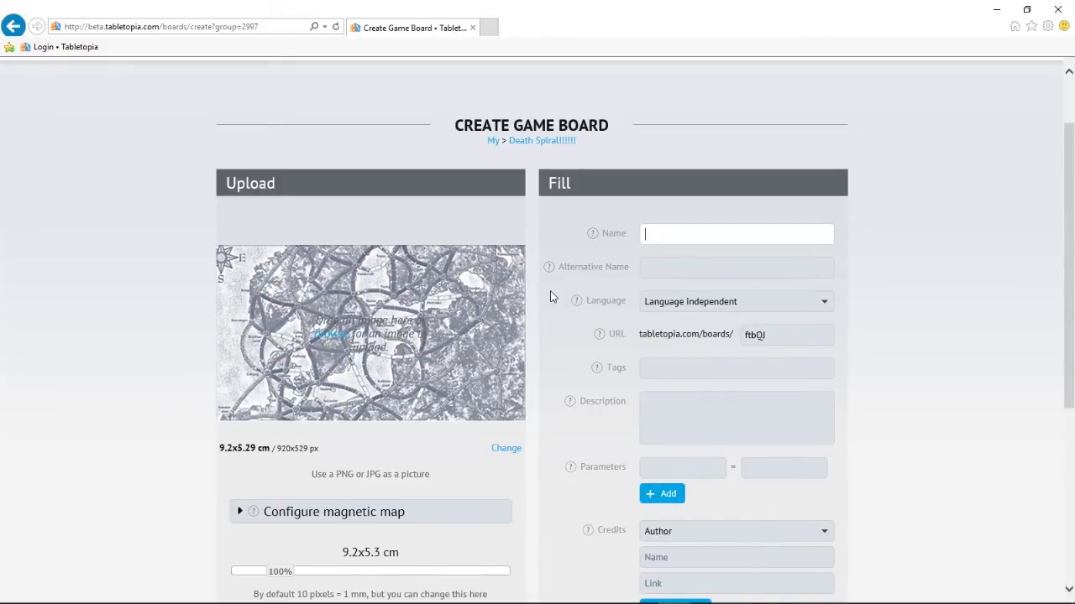
pyautogui.scroll(-2, 364, 328)
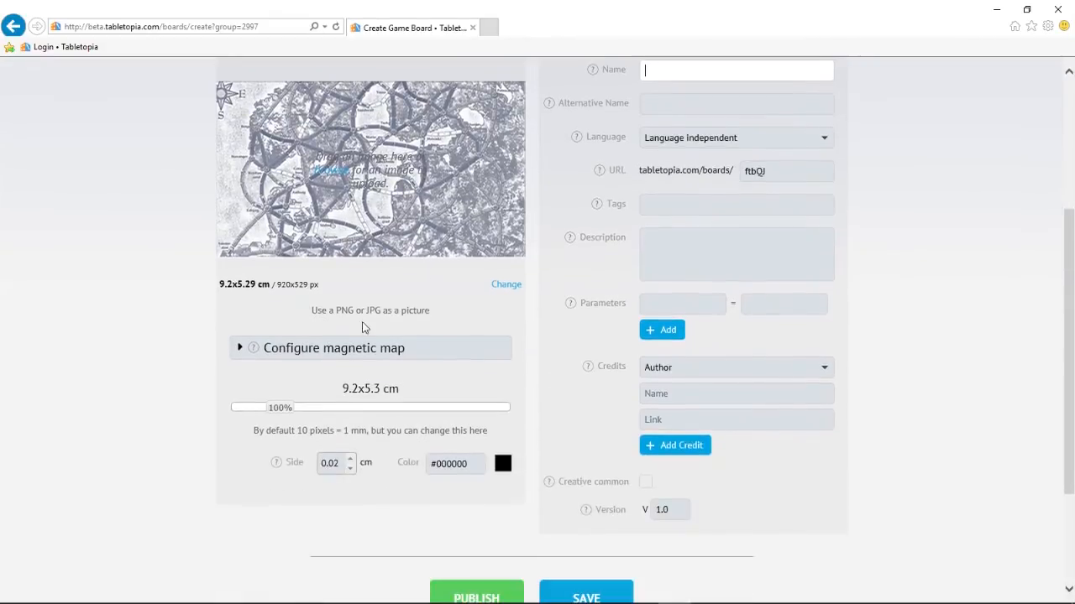
pyautogui.click(506, 285)
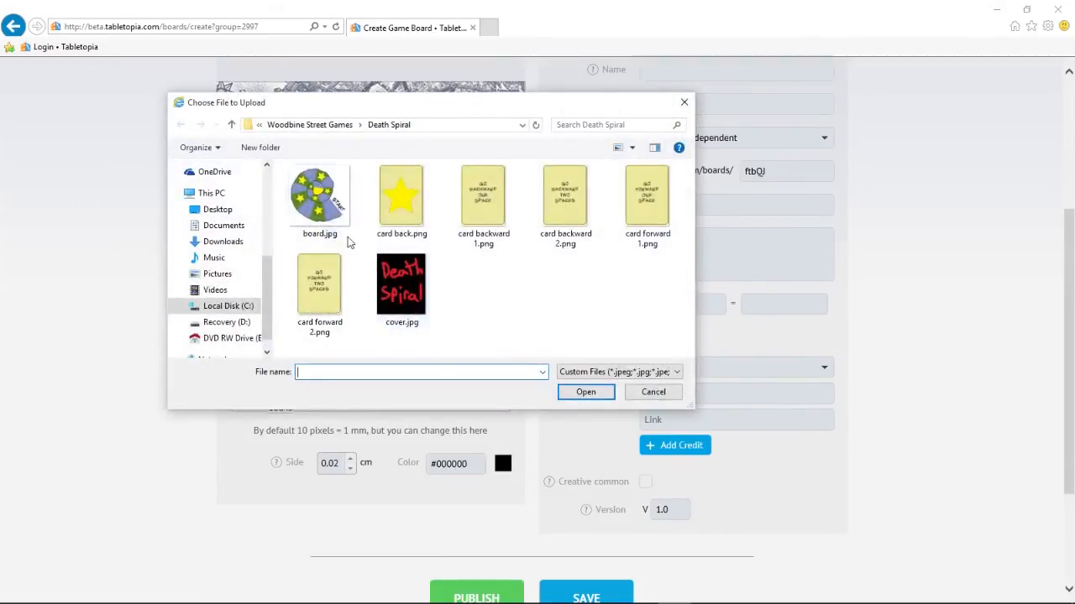
pyautogui.click(322, 199)
pyautogui.doubleClick(323, 197)
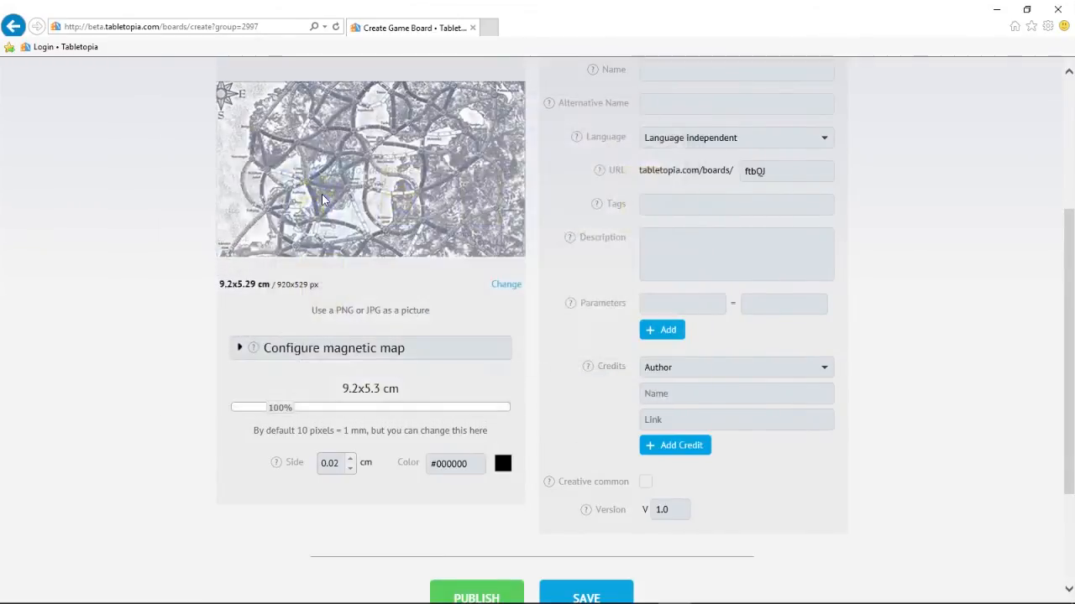
# - Set the game board's side to 0.5 cm and name the board Death Spiral Game Board
pyautogui.scroll(1, 177, 279)
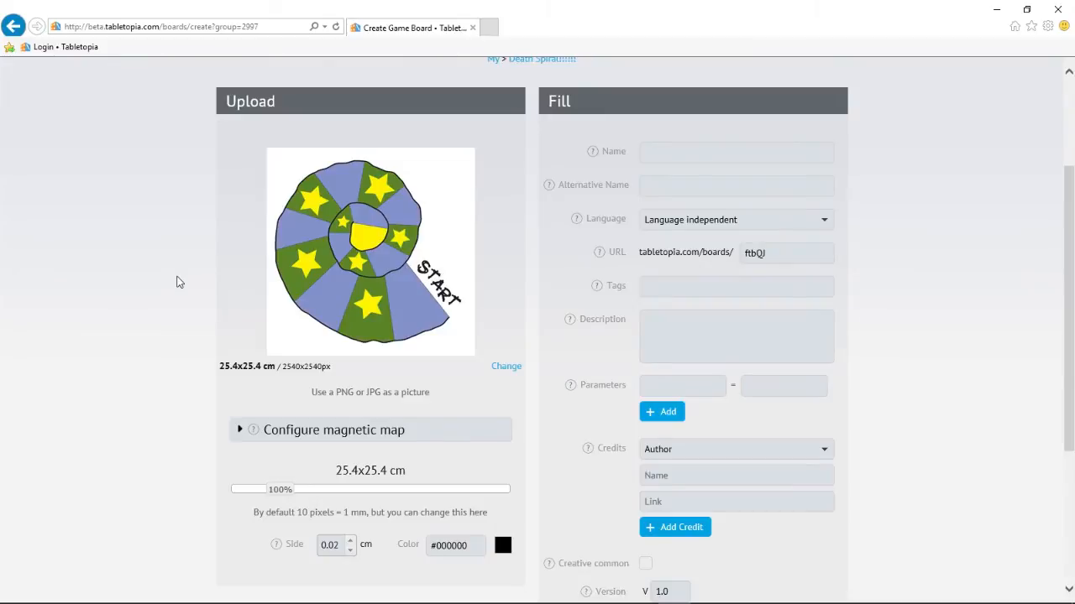
pyautogui.click(762, 148)
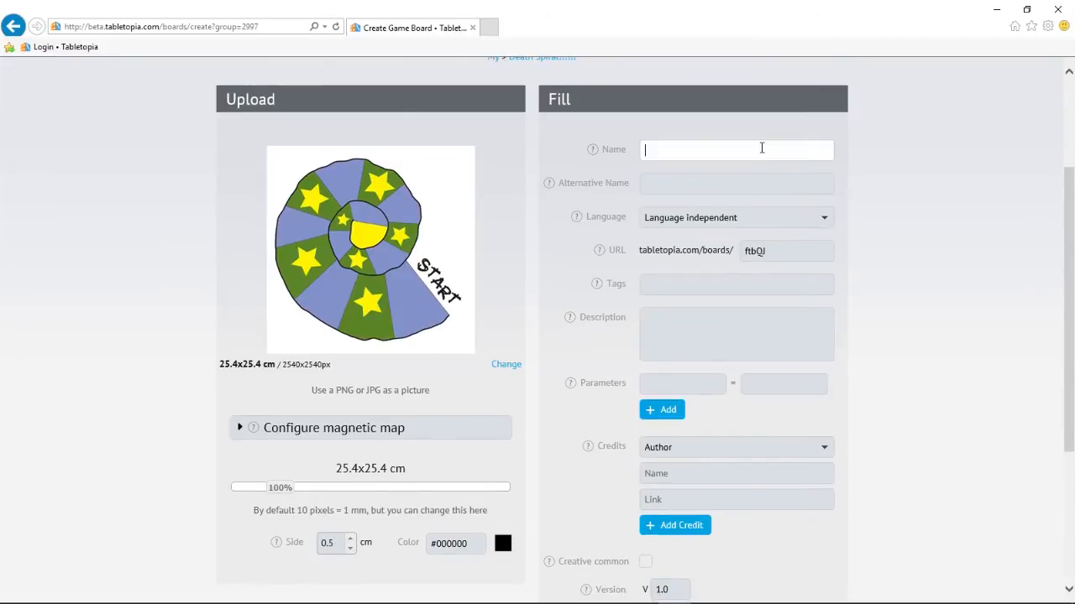
pyautogui.write('Death Spiral Game ')
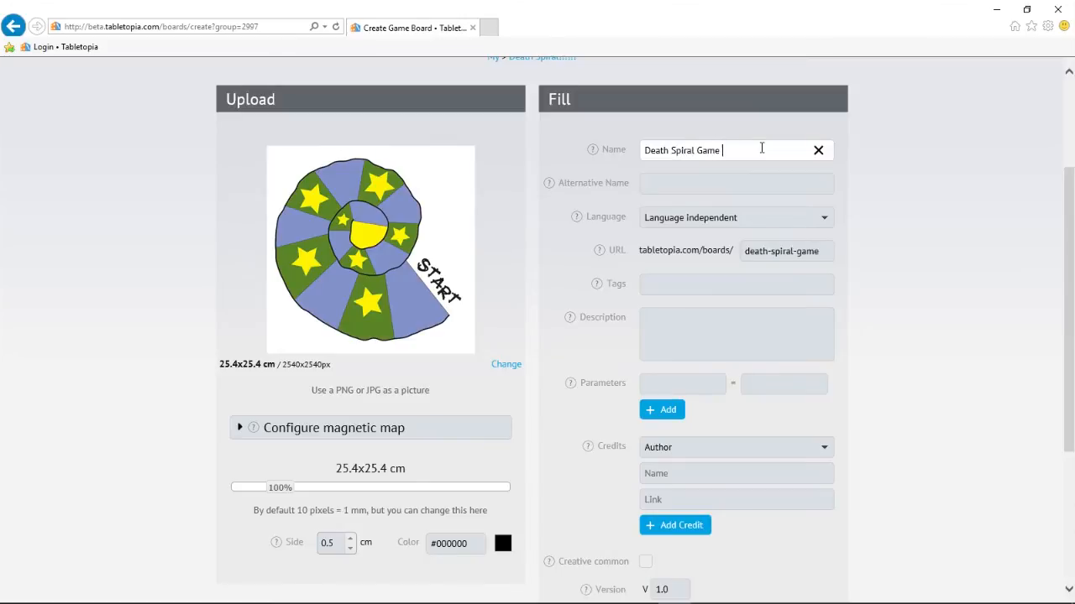
pyautogui.write('Board')
# - Publish the game board and accept the Creative Commons notice
pyautogui.scroll(-1, 758, 151)
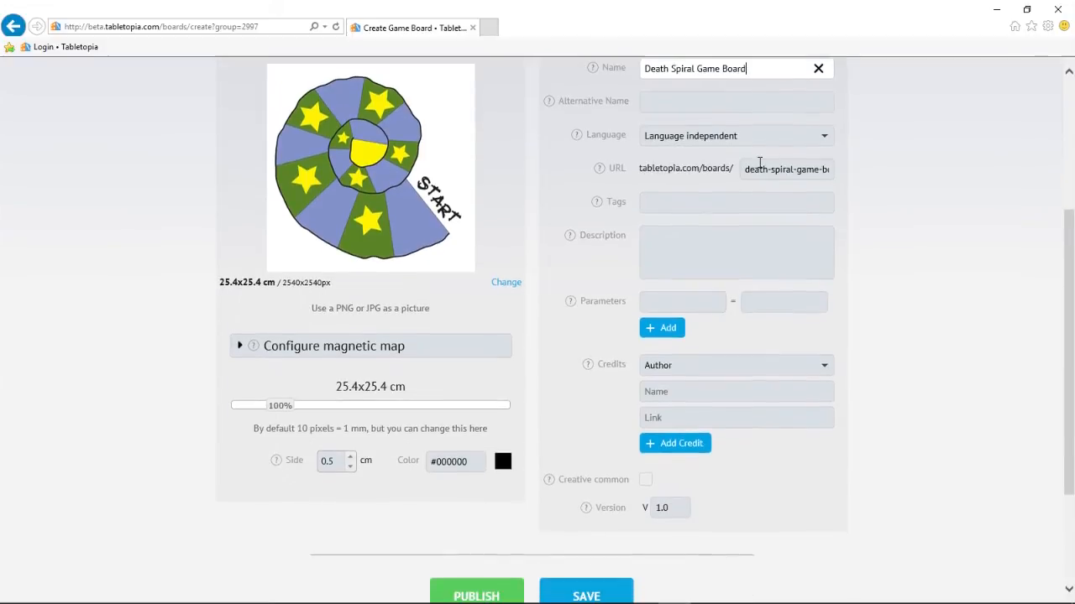
pyautogui.scroll(-1, 474, 516)
pyautogui.click(476, 515)
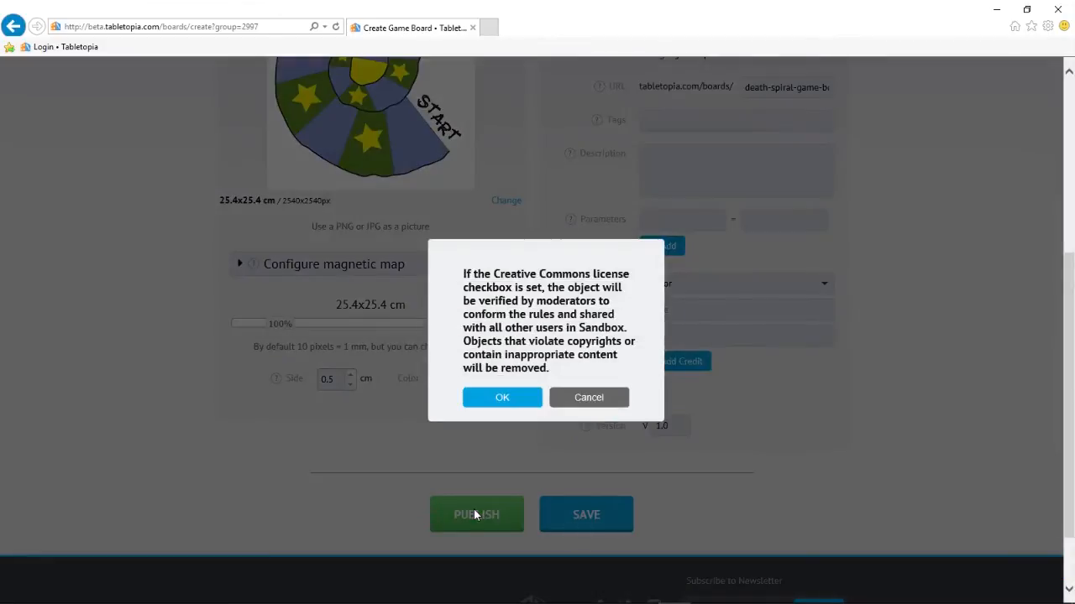
pyautogui.click(498, 405)
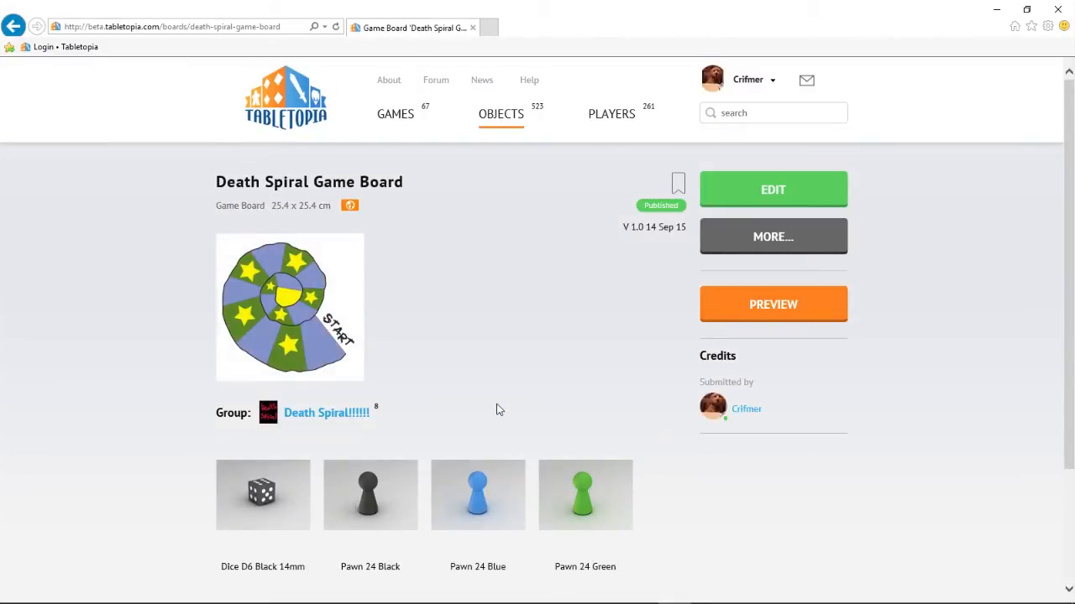
# - Open the Death Spiral group and start a new card object in it
pyautogui.click(321, 420)
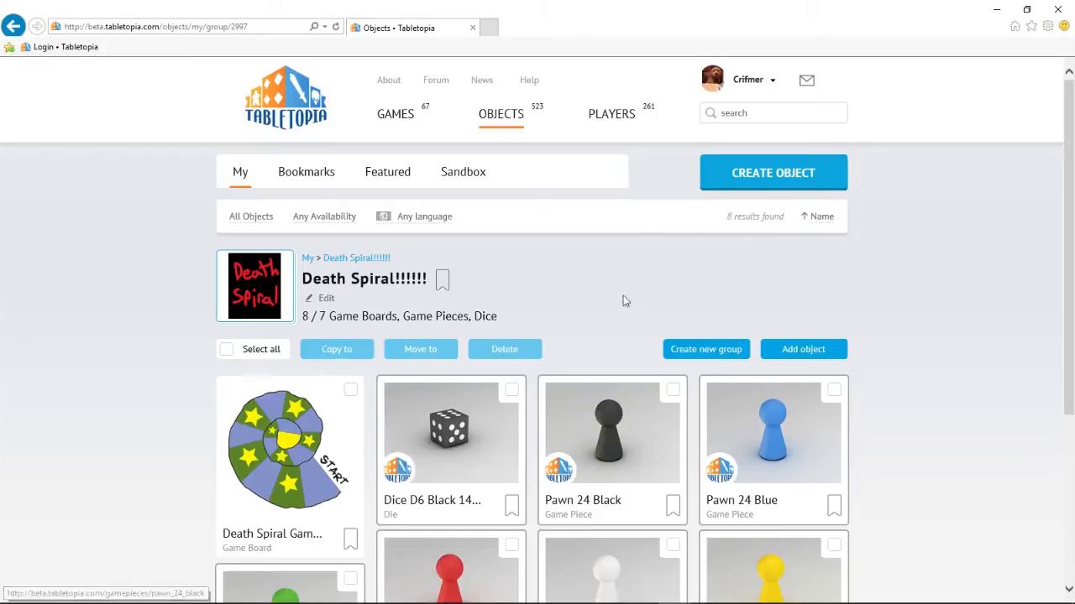
pyautogui.click(763, 175)
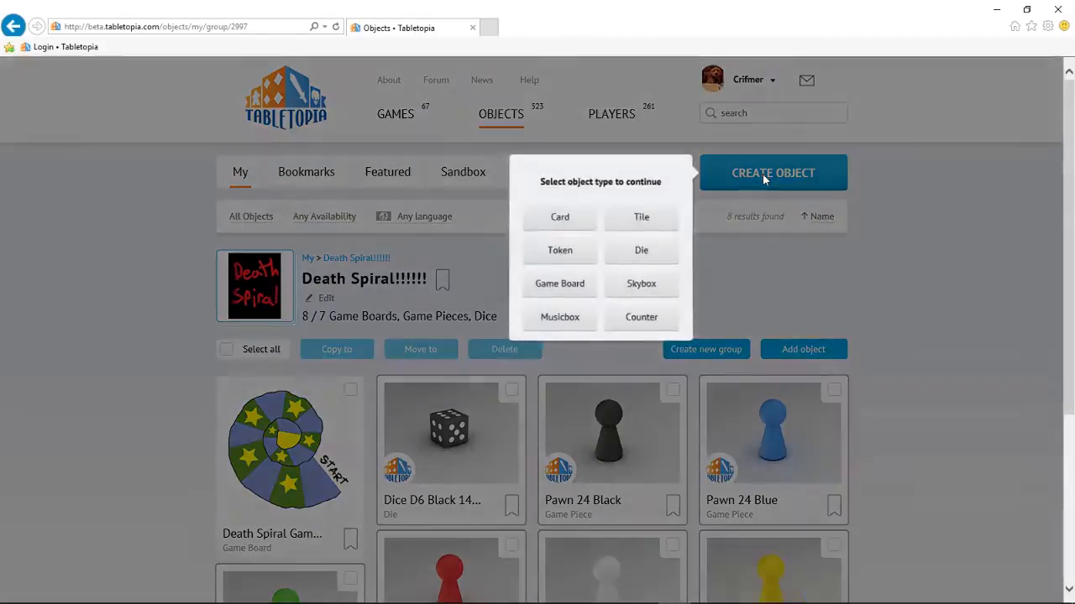
pyautogui.click(556, 220)
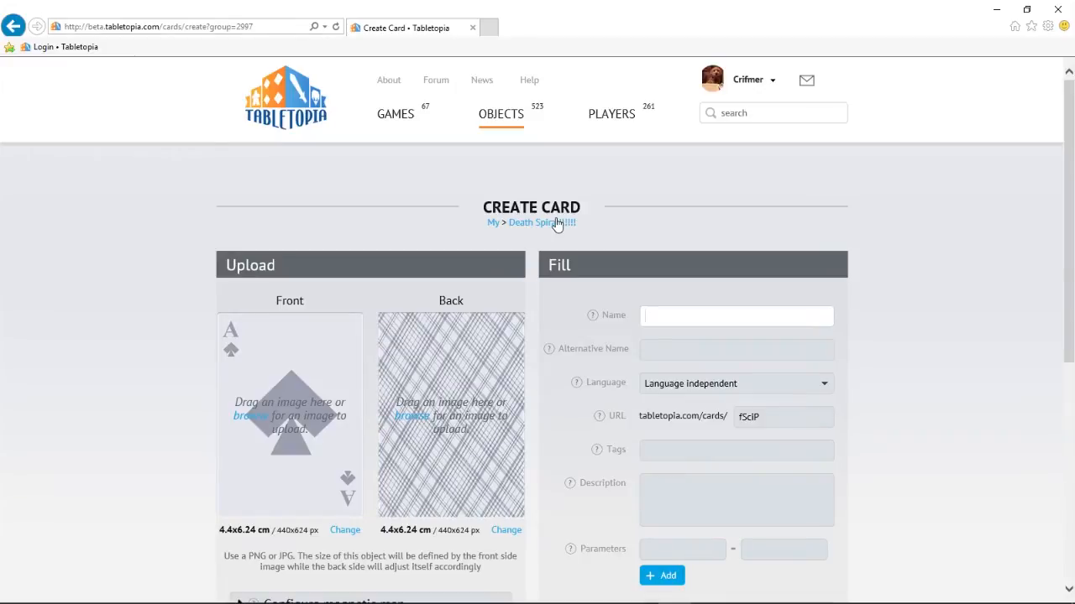
pyautogui.scroll(-2, 522, 293)
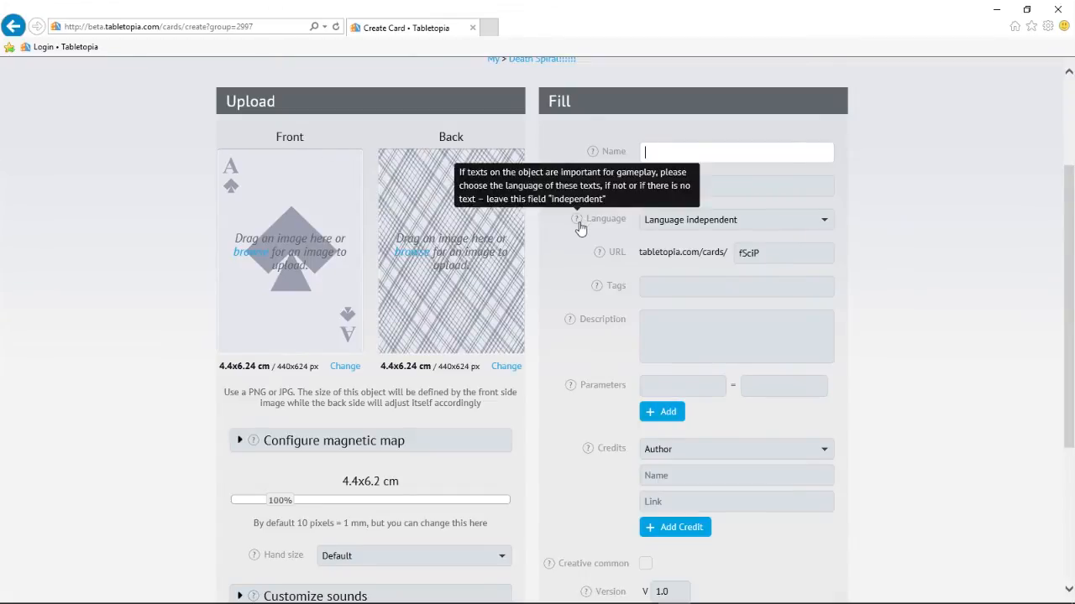
pyautogui.scroll(-1, 567, 238)
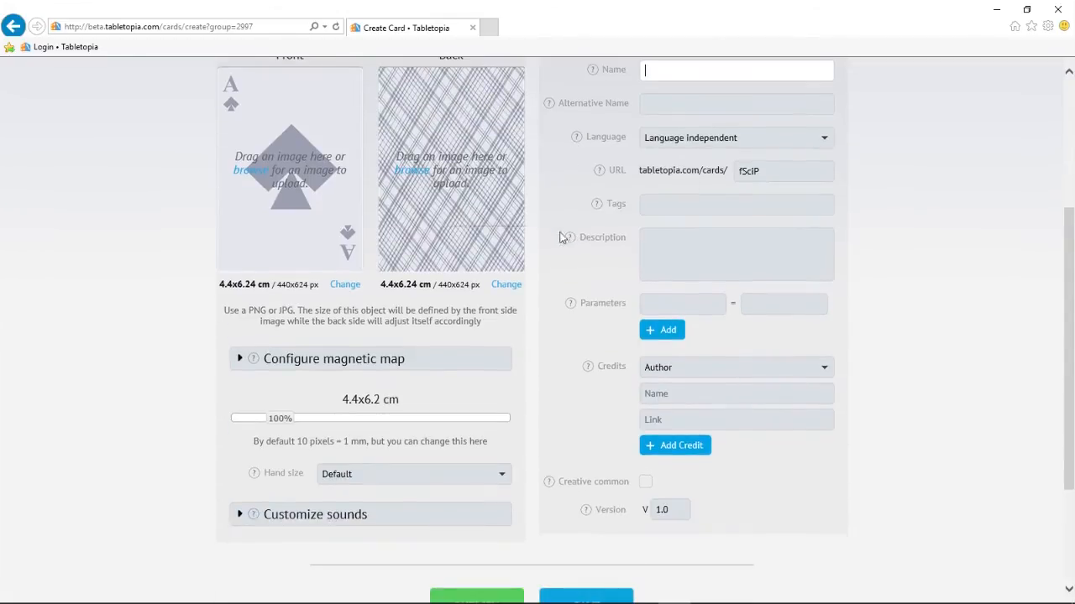
# - Upload card forward 1.png as the card's front and card back.png as its back
pyautogui.click(344, 285)
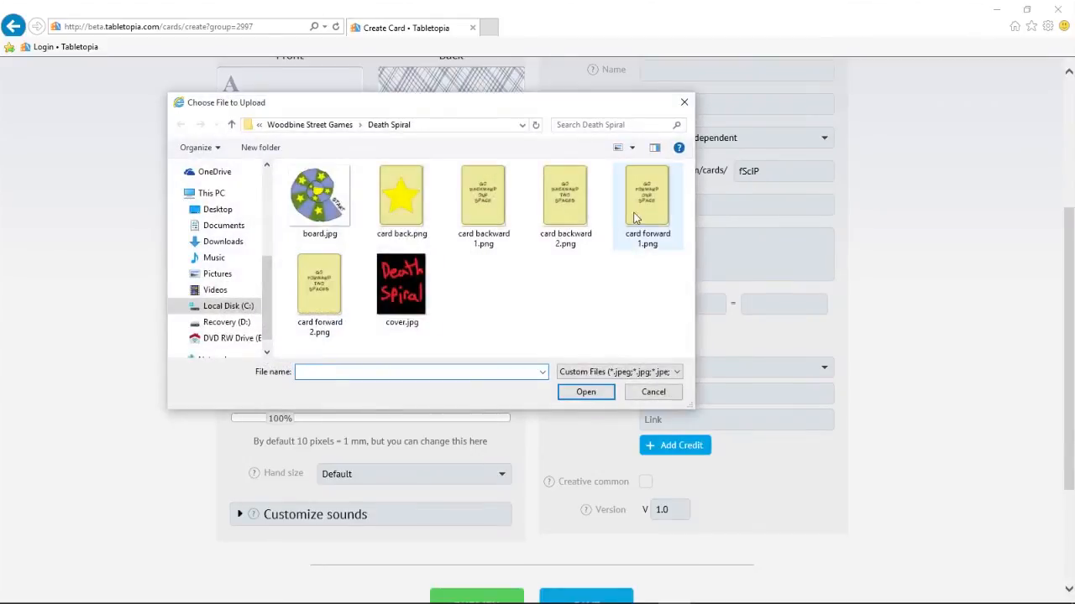
pyautogui.doubleClick(649, 210)
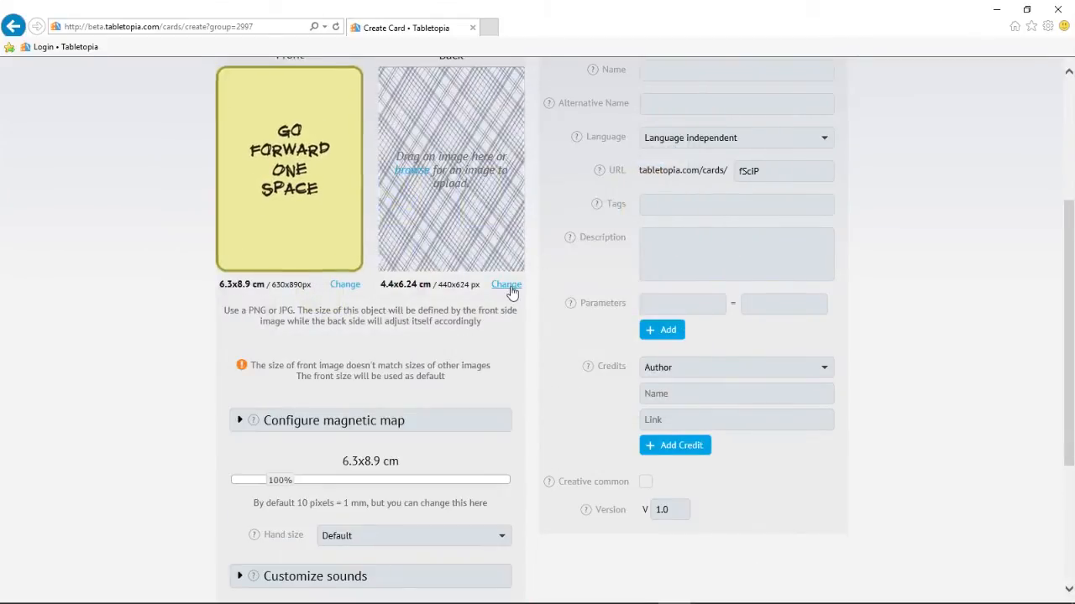
pyautogui.click(507, 283)
pyautogui.click(409, 210)
pyautogui.doubleClick(409, 210)
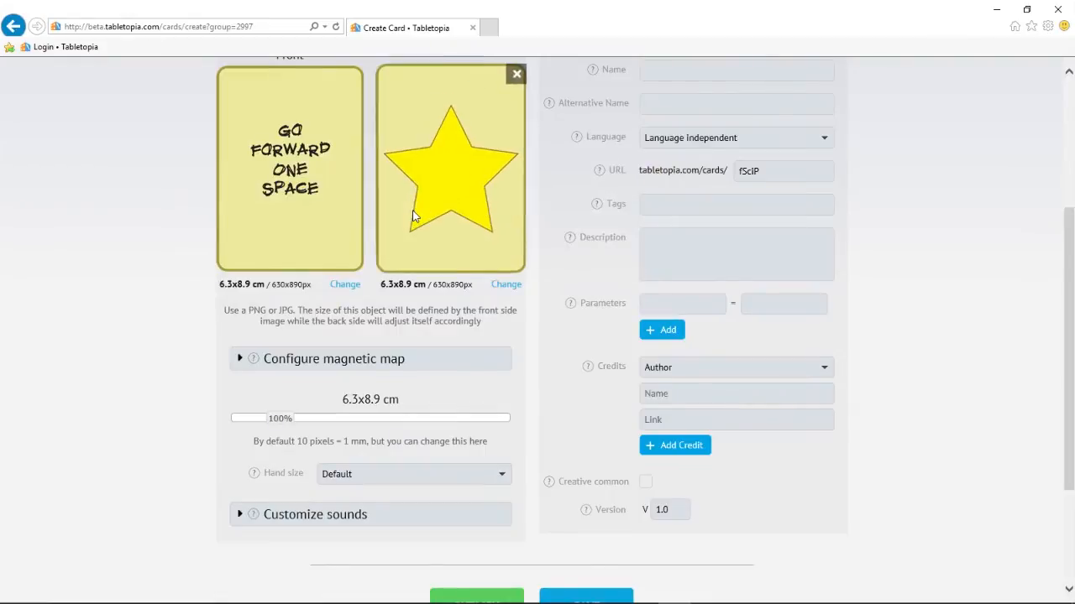
# - Name the new card moveforward1
pyautogui.scroll(2, 415, 219)
pyautogui.click(678, 235)
pyautogui.write('mov')
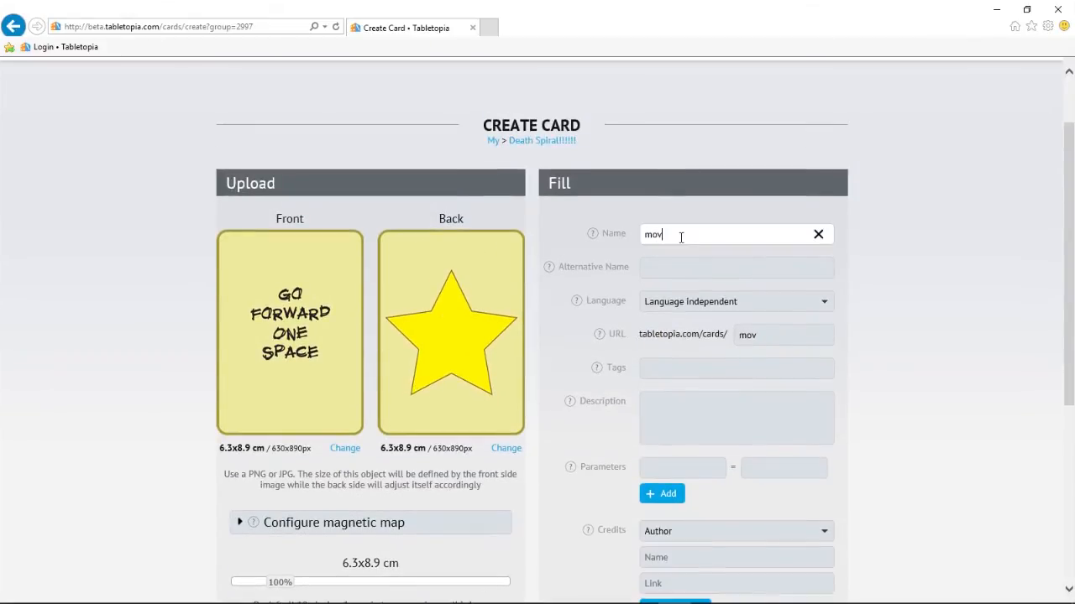
pyautogui.write('eforarward1')
# - Expand the card's sound customization settings and publish the card, accepting the Creative Commons notice
pyautogui.scroll(-3, 683, 264)
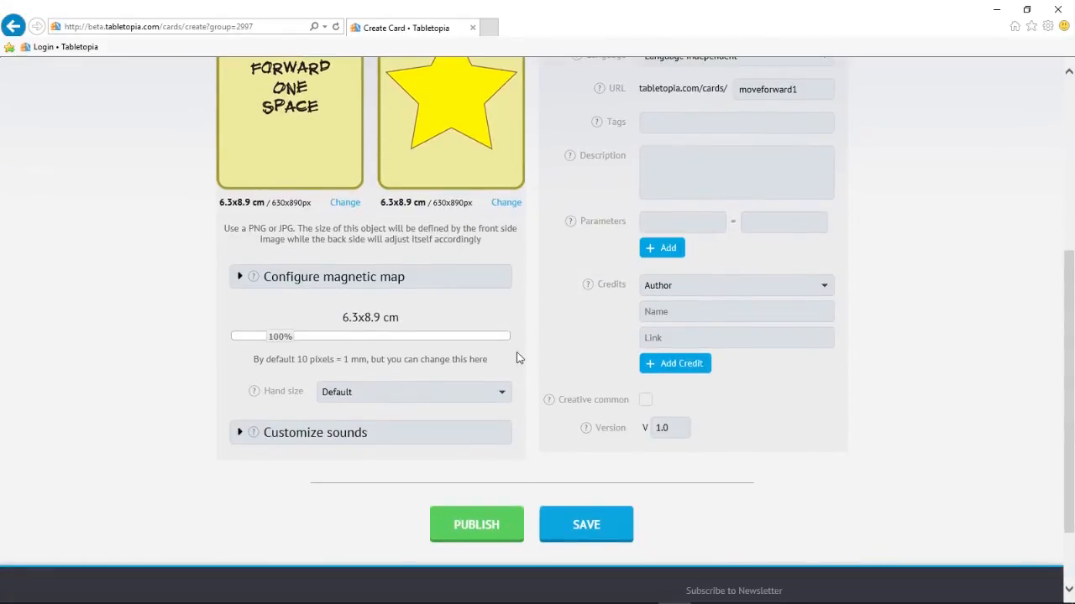
pyautogui.scroll(-1, 163, 418)
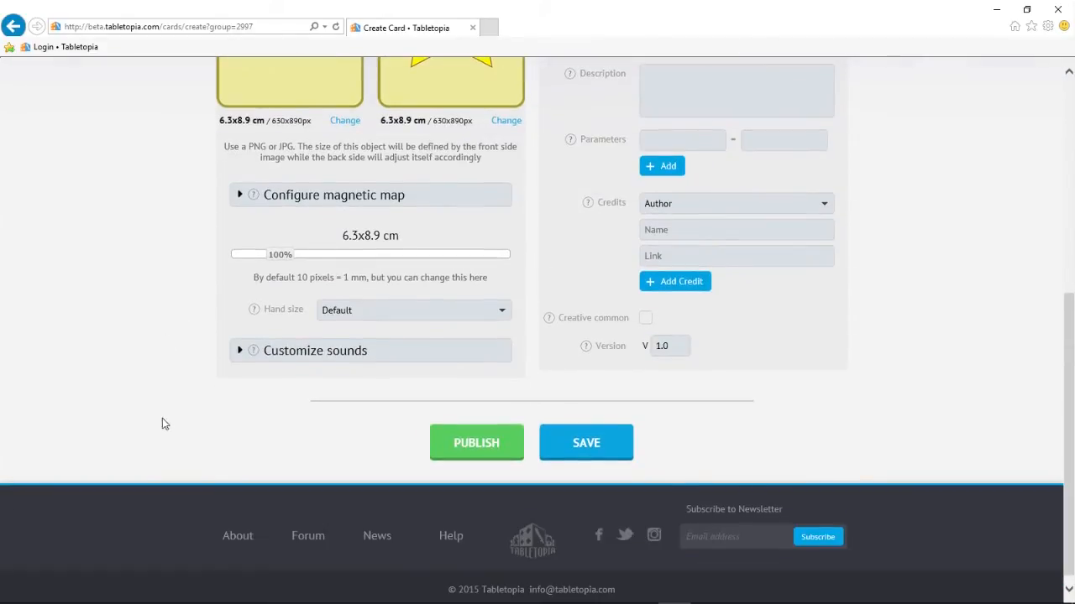
pyautogui.click(239, 355)
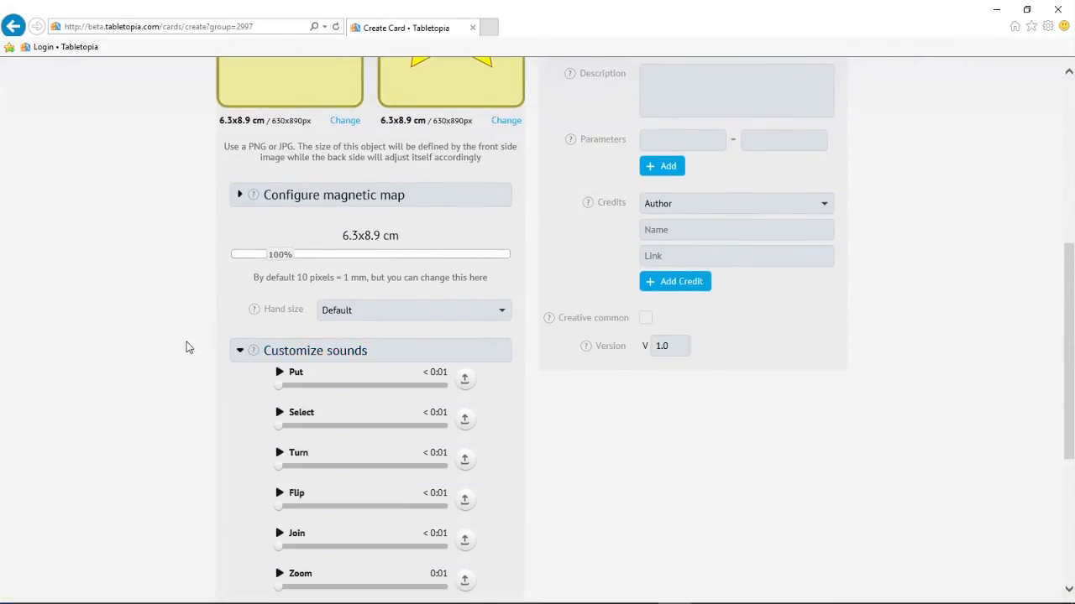
pyautogui.scroll(-3, 186, 347)
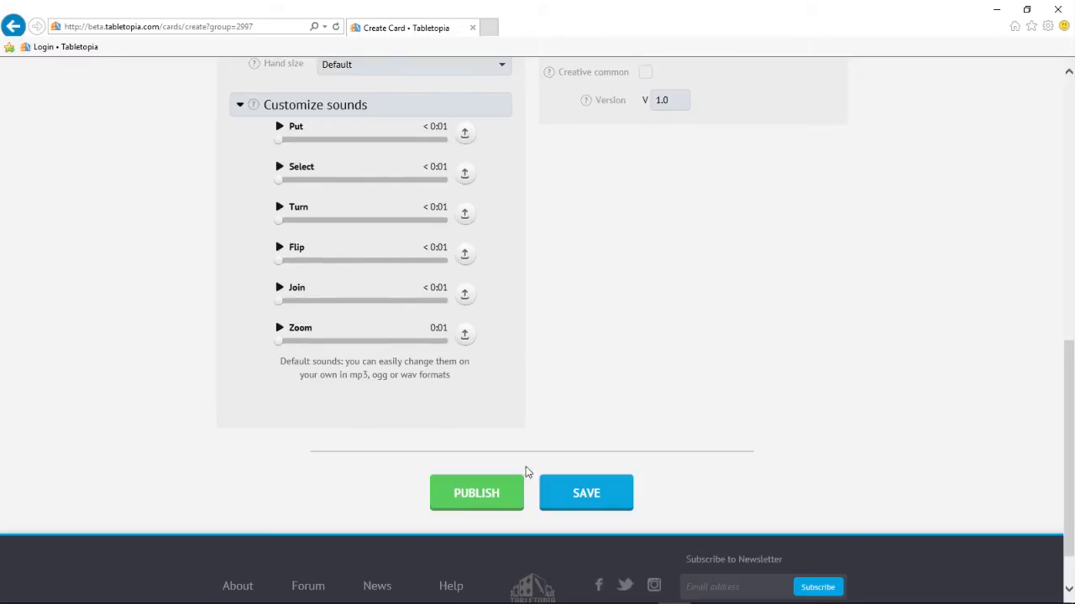
pyautogui.click(482, 496)
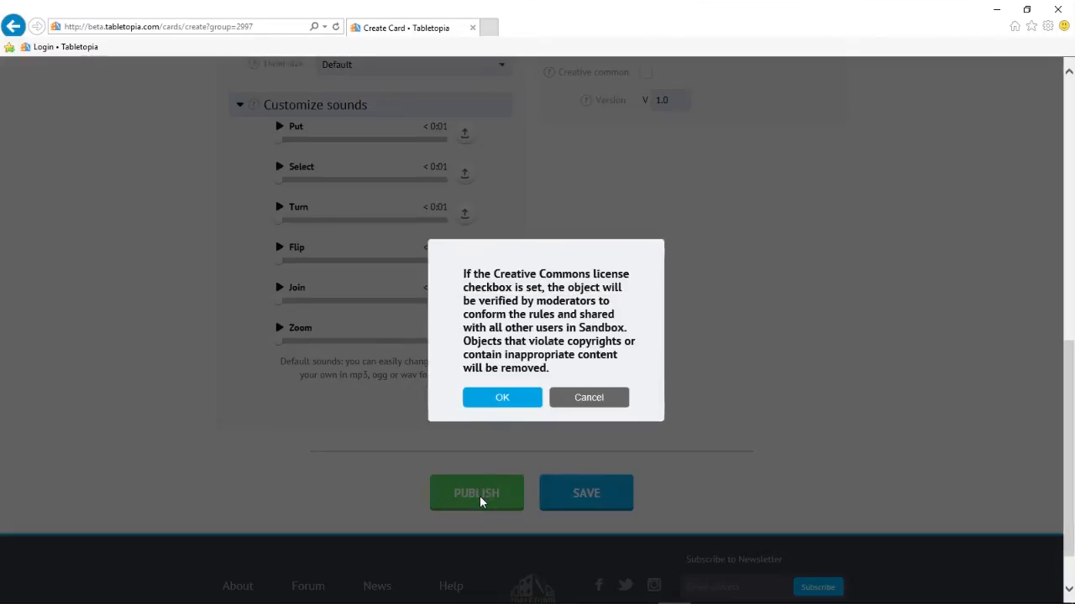
pyautogui.click(498, 398)
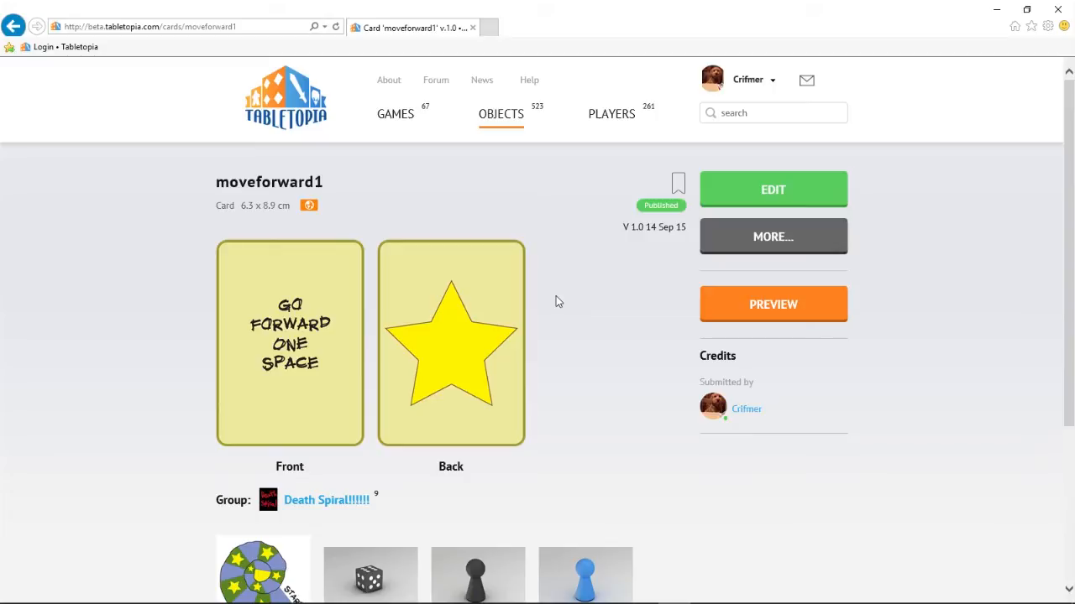
# - Duplicate the moveforward1 card and replace the copy's front image with card forward 2.png
pyautogui.click(771, 239)
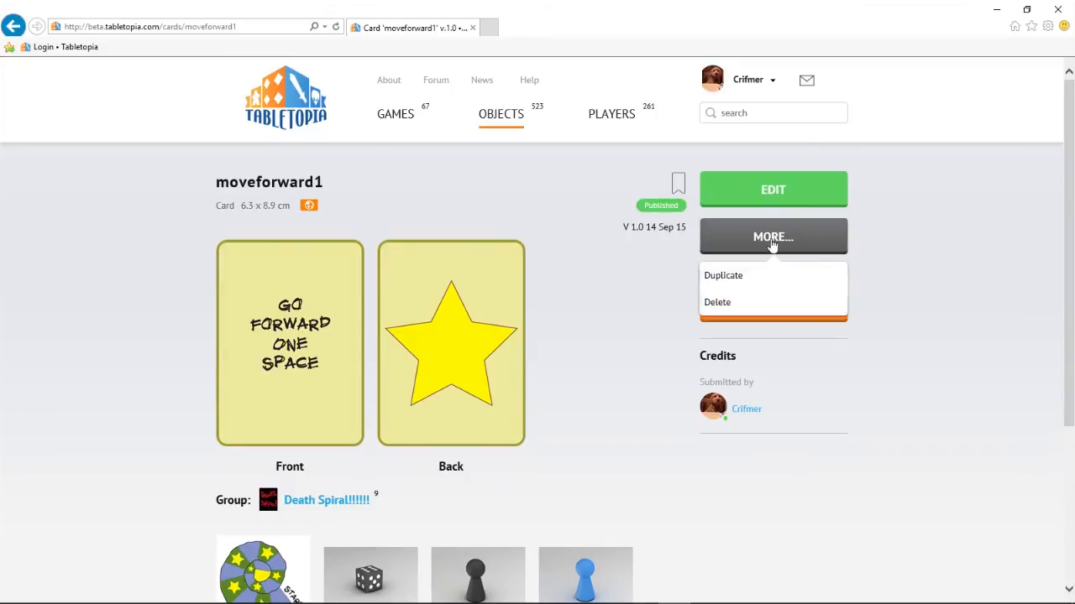
pyautogui.click(723, 275)
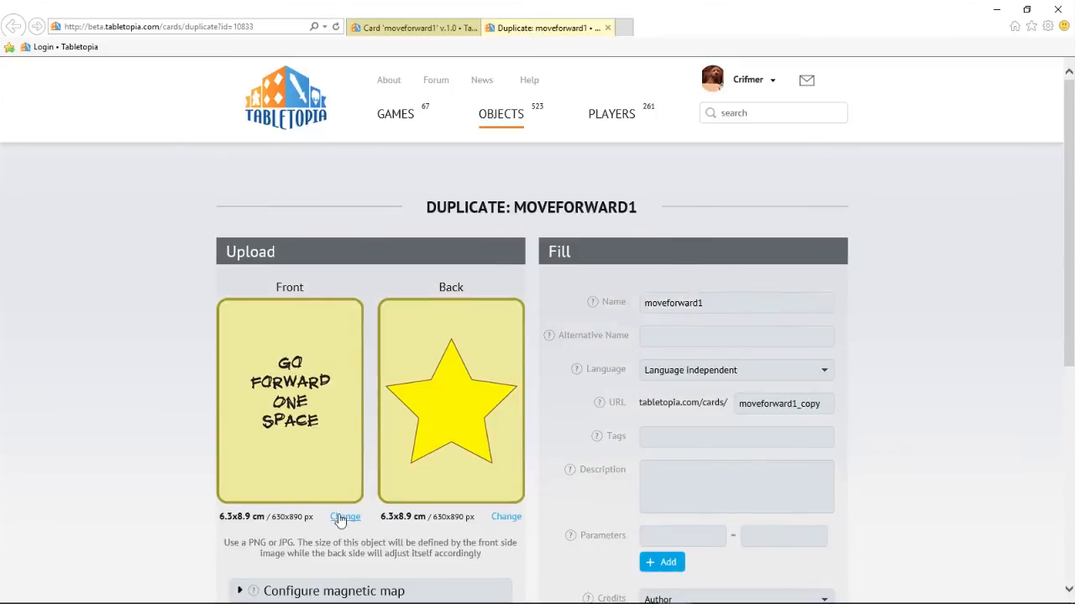
pyautogui.click(344, 517)
pyautogui.doubleClick(320, 289)
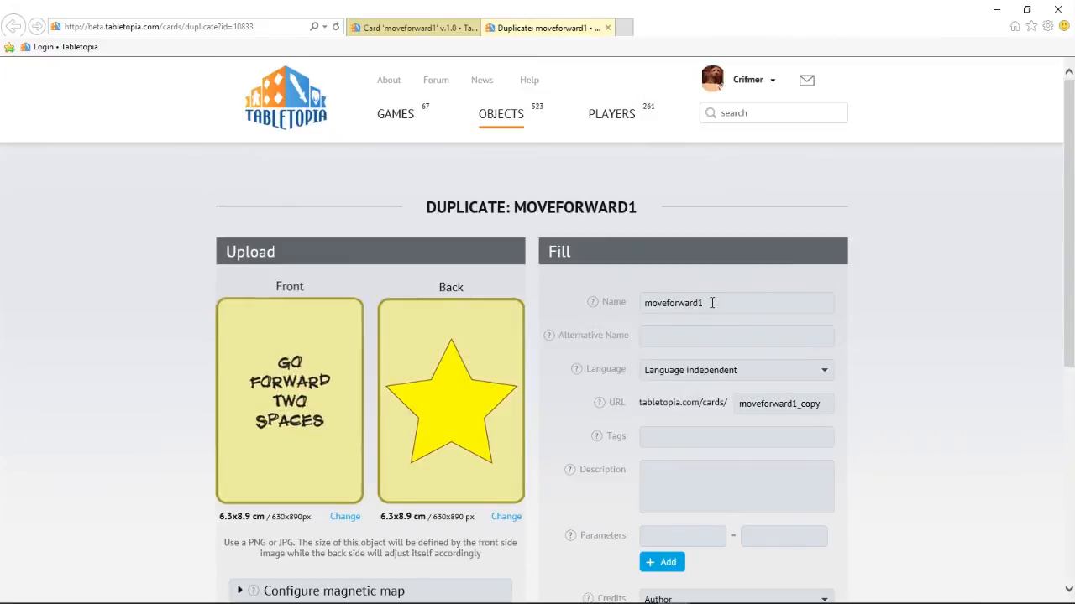
# - Rename the duplicated card as moveforward2 and publish it
pyautogui.click(711, 302)
pyautogui.press('BackSpace')
pyautogui.write('2')
pyautogui.scroll(-2, 569, 348)
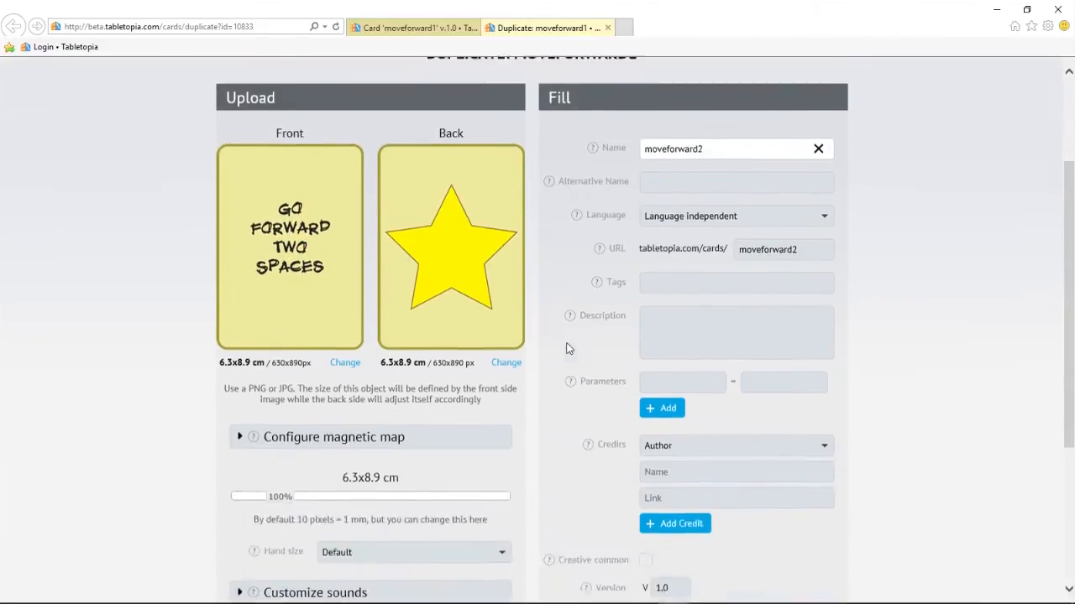
pyautogui.scroll(-3, 568, 348)
pyautogui.click(475, 509)
# - Duplicate the moveforward2 card and replace the copy's front image with card backward 1.png
pyautogui.click(773, 235)
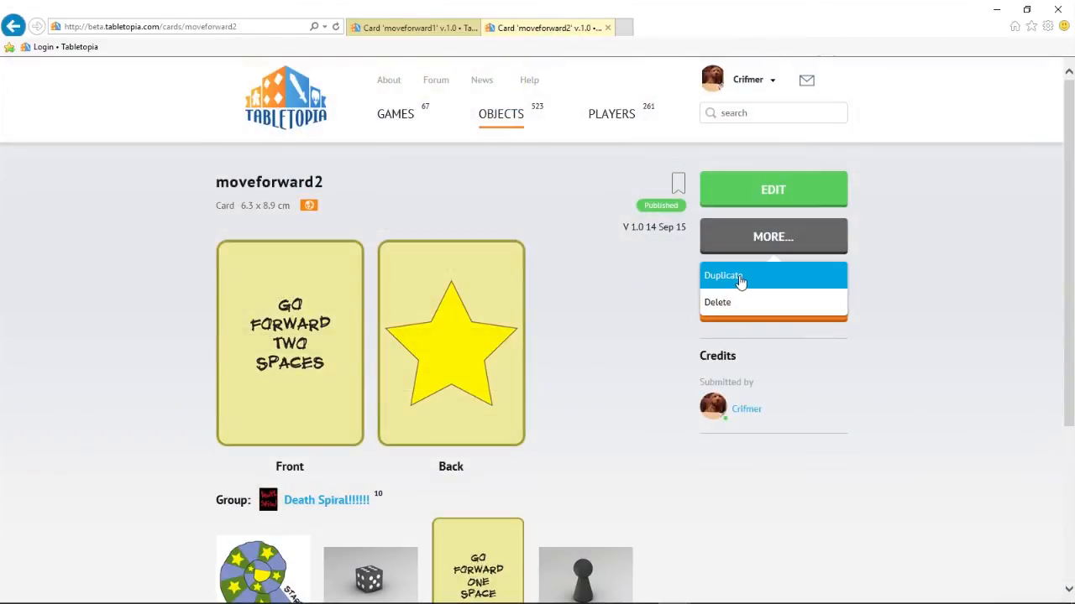
pyautogui.click(737, 277)
pyautogui.click(343, 517)
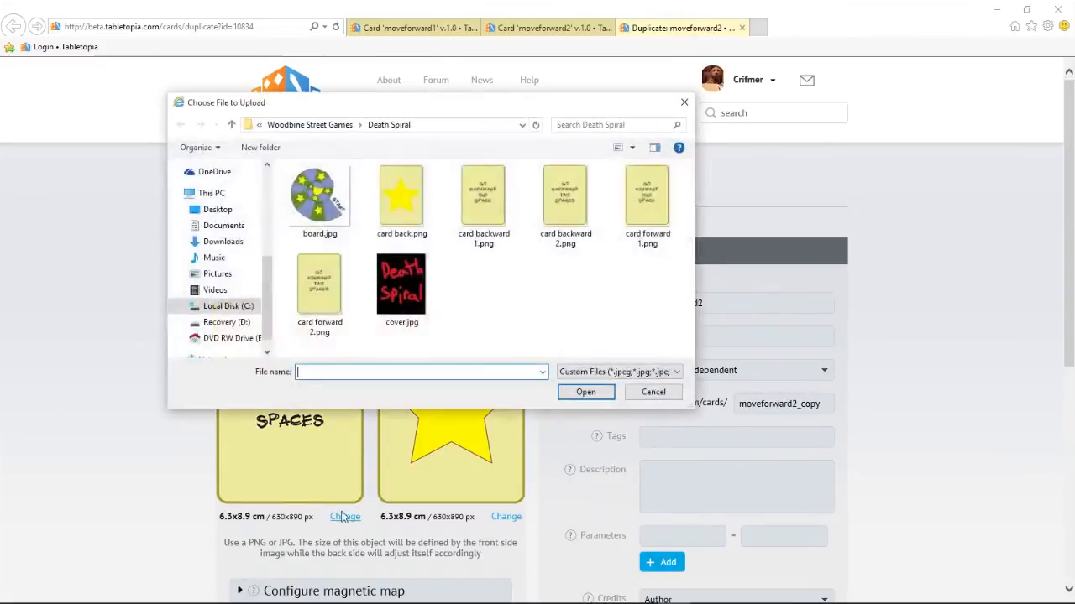
pyautogui.doubleClick(482, 197)
# - Rename the duplicated card as movebackward1 and publish it
pyautogui.click(707, 303)
pyautogui.press('BackSpace')
pyautogui.press('BackSpace')
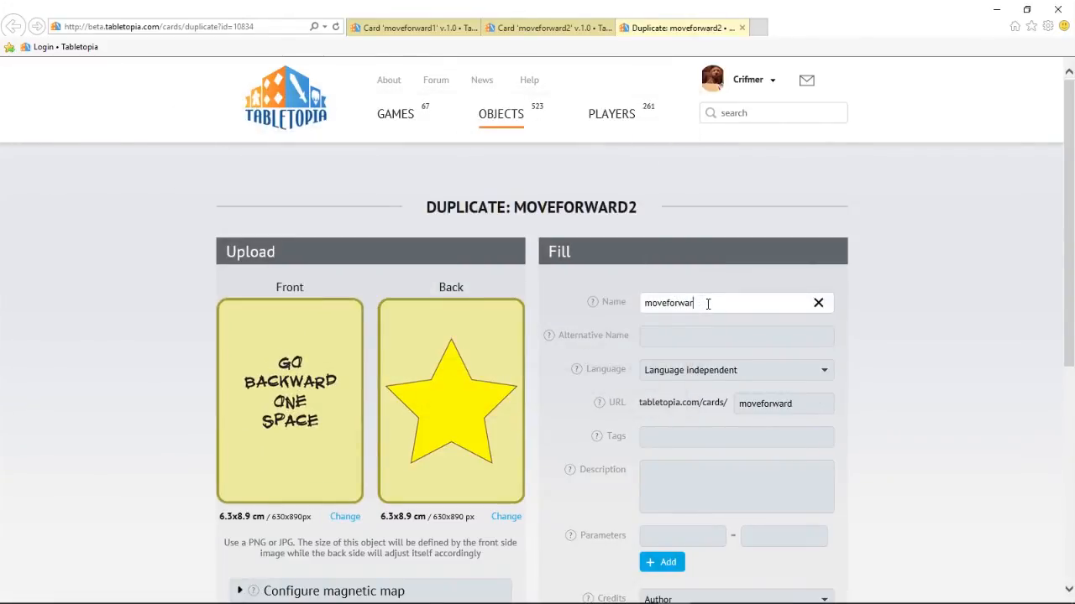
pyautogui.press('BackSpace')
pyautogui.press('BackSpace')
pyautogui.press('BackSpace')
pyautogui.press('BackSpace')
pyautogui.press('BackSpace')
pyautogui.press('BackSpace')
pyautogui.write('backward1')
pyautogui.scroll(-5, 708, 303)
pyautogui.click(475, 431)
# - Duplicate the movebackward1 card and replace the copy's front image with card backward 2.png
pyautogui.click(759, 239)
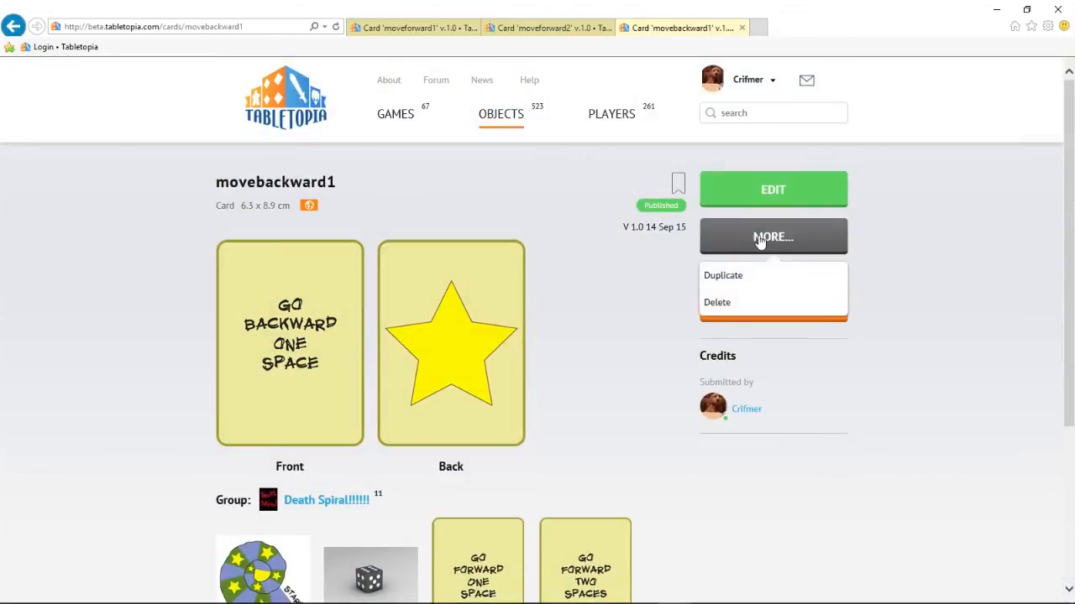
pyautogui.click(746, 277)
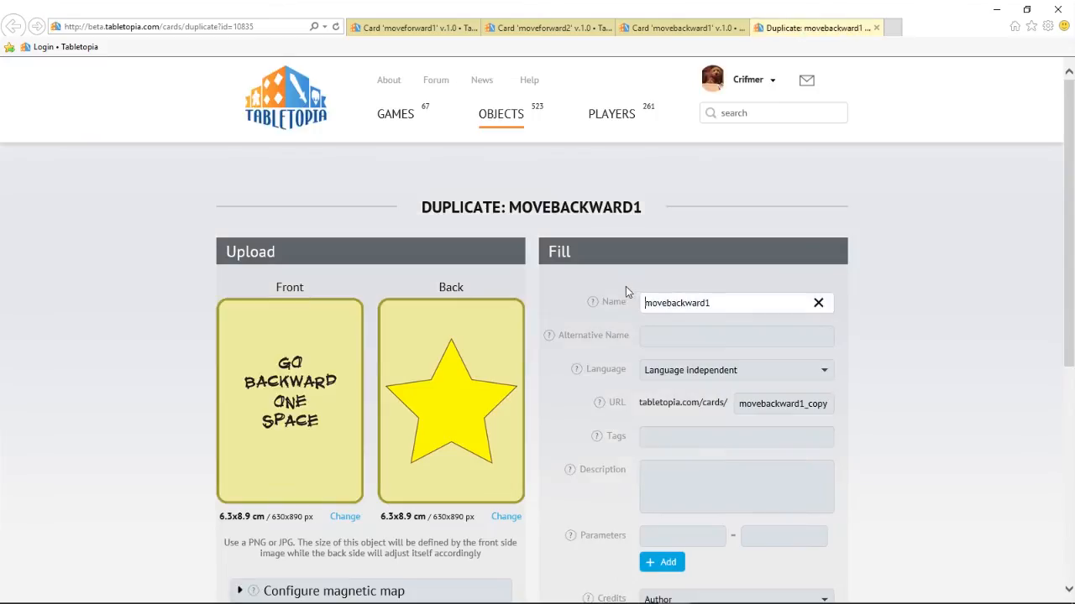
pyautogui.click(344, 516)
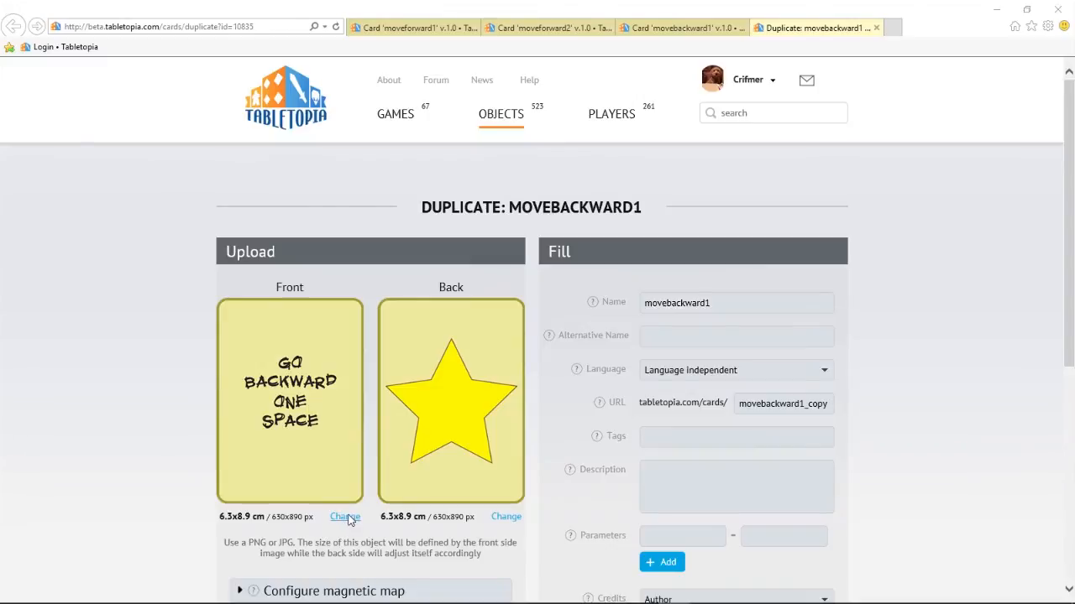
pyautogui.doubleClick(566, 196)
# - Rename the duplicated card as movebackward2 and publish it
pyautogui.click(739, 300)
pyautogui.press('BackSpace')
pyautogui.write('2')
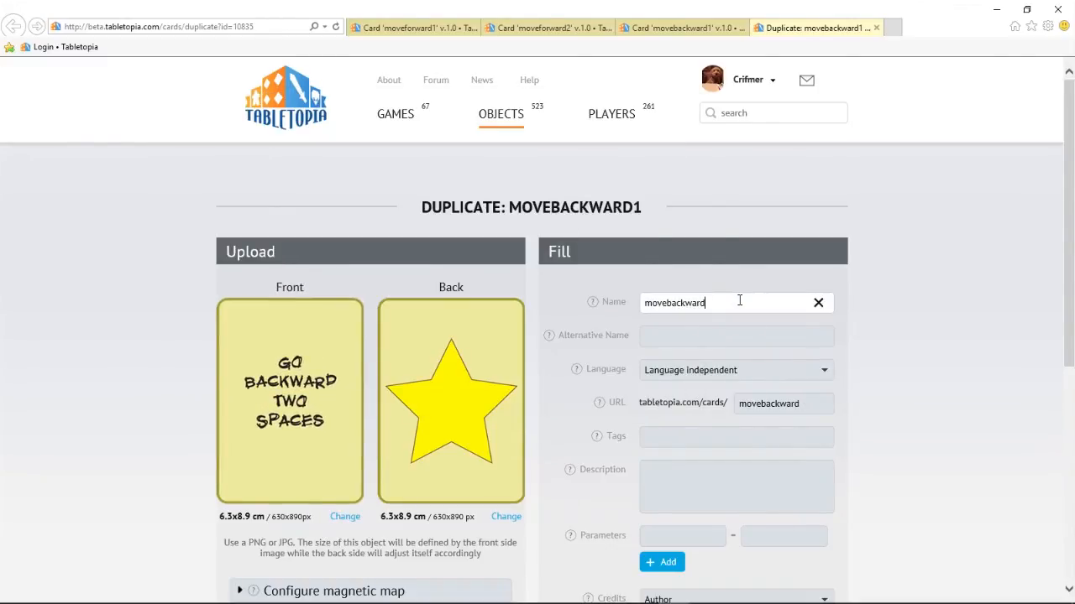
pyautogui.scroll(-5, 569, 331)
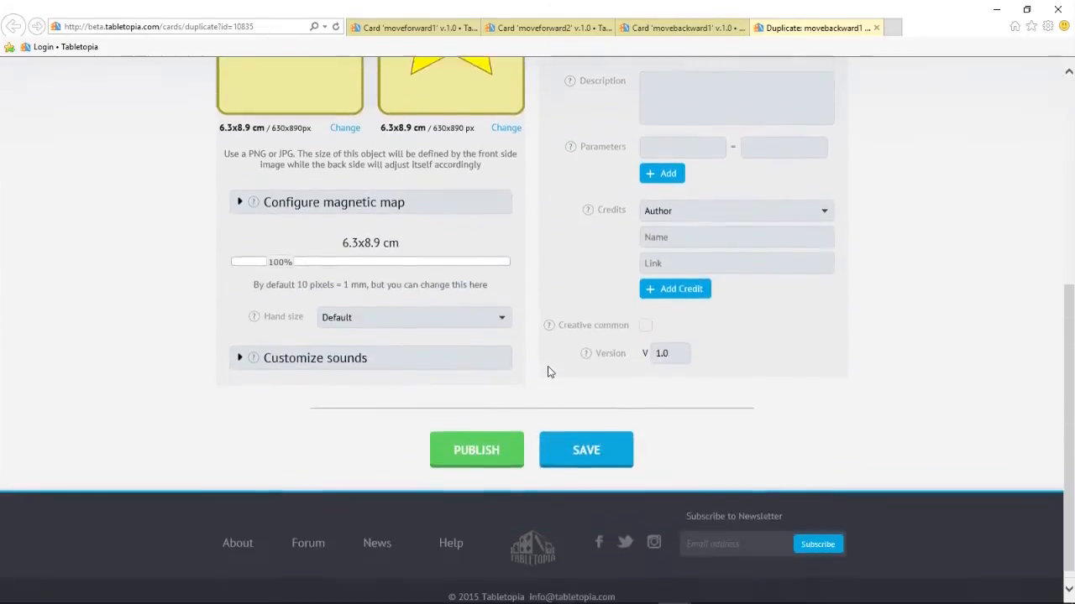
pyautogui.click(488, 430)
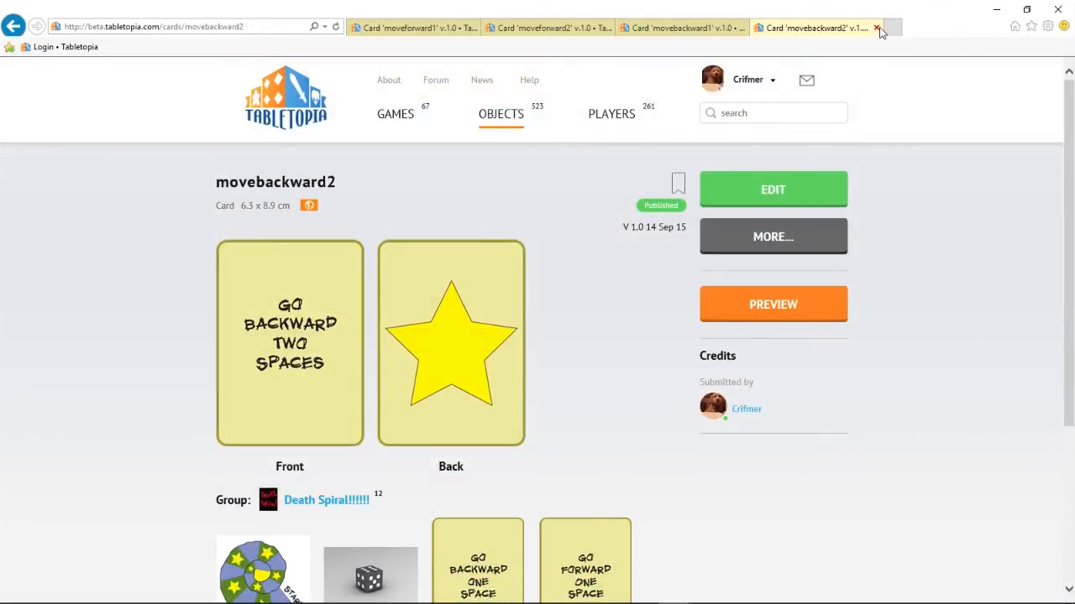
# - Close the browser tabs of the movebackward2 and movebackward1 cards
pyautogui.click(876, 29)
pyautogui.click(876, 29)
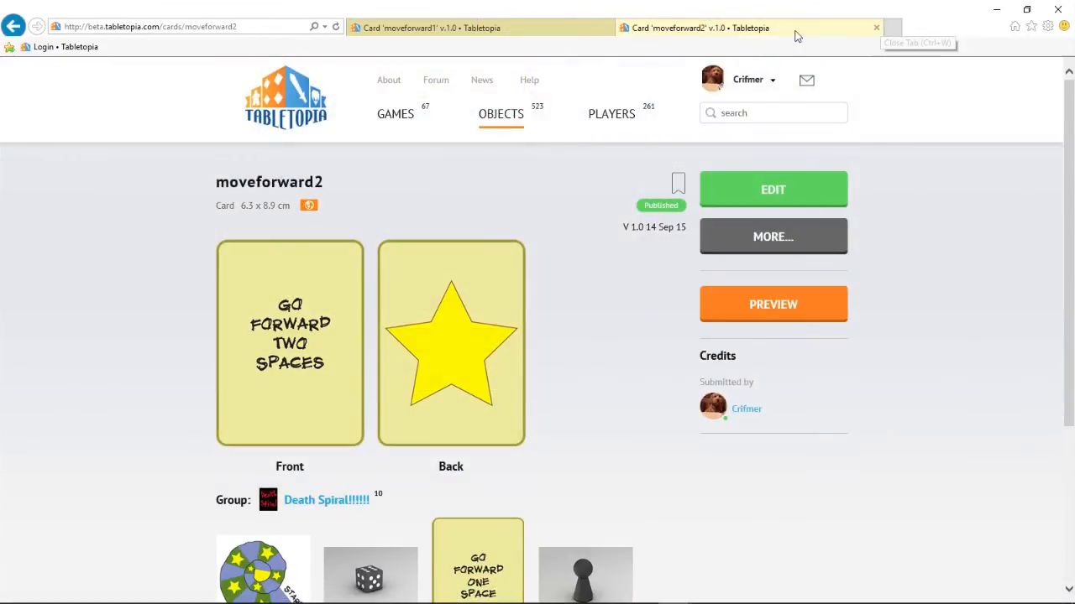
# - Close the moveforward2 card's browser tab and open the Death Spiral!!!!!! object group from the moveforward1 card
pyautogui.click(876, 28)
pyautogui.scroll(-2, 475, 271)
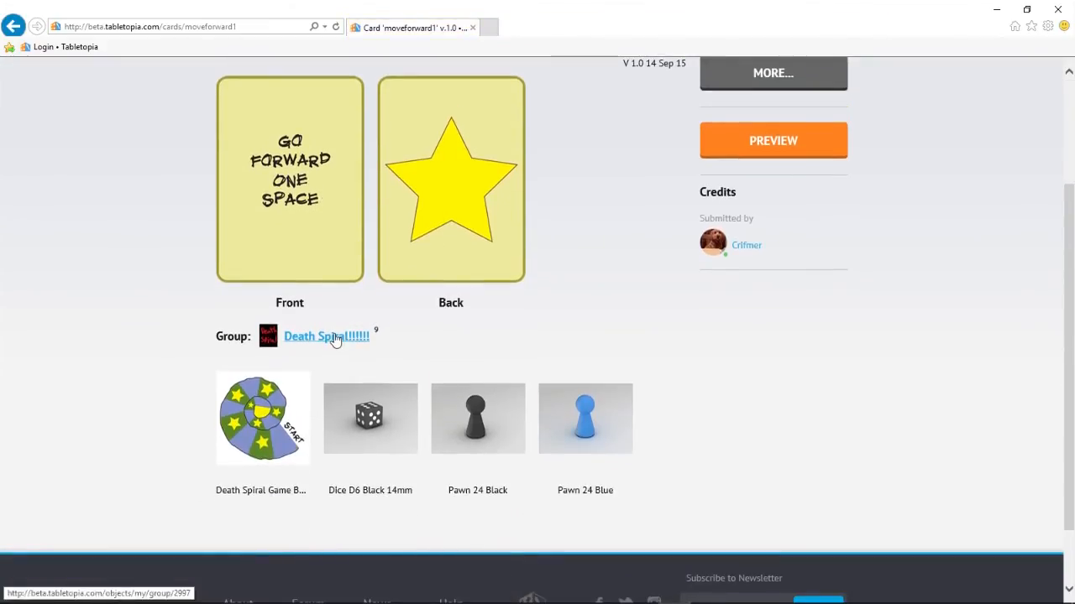
pyautogui.click(334, 340)
pyautogui.scroll(-3, 890, 261)
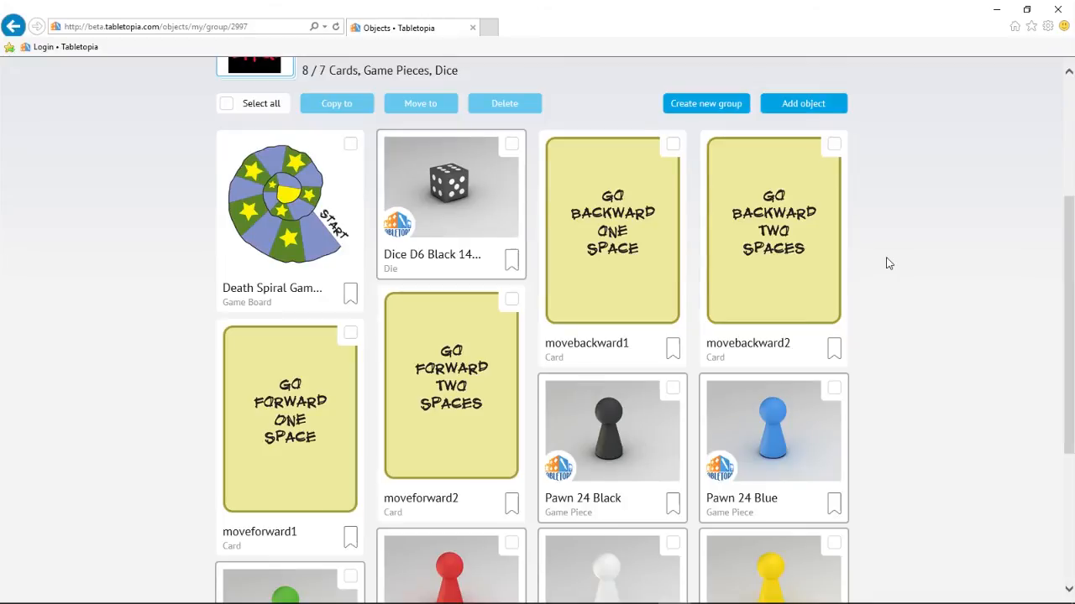
# - Create a new group called pawns inside the Death Spiral!!!!!! object group
pyautogui.scroll(1, 889, 263)
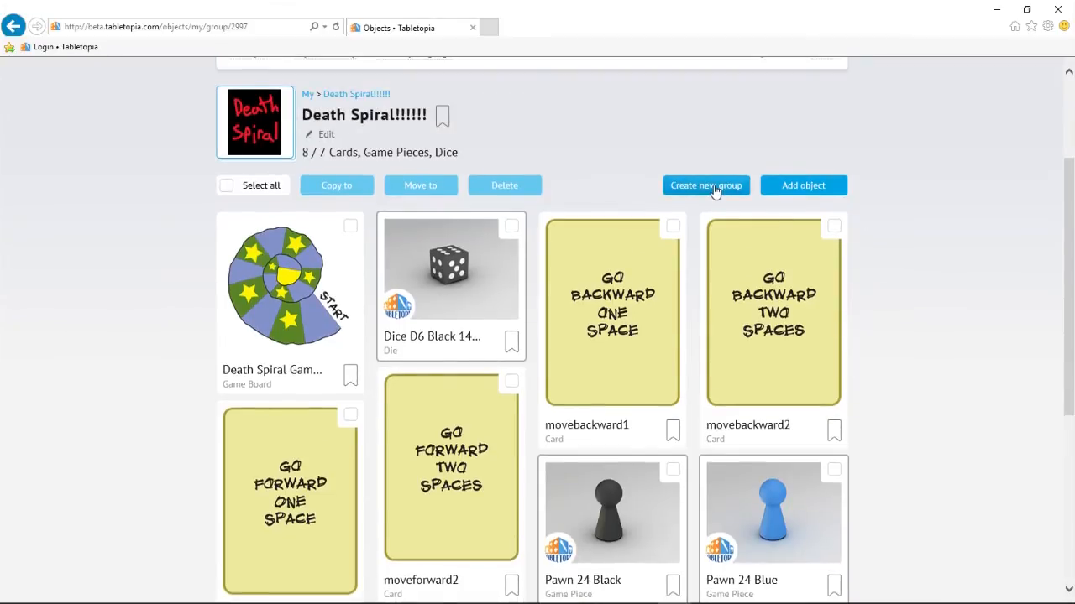
pyautogui.click(712, 184)
pyautogui.write('pawns')
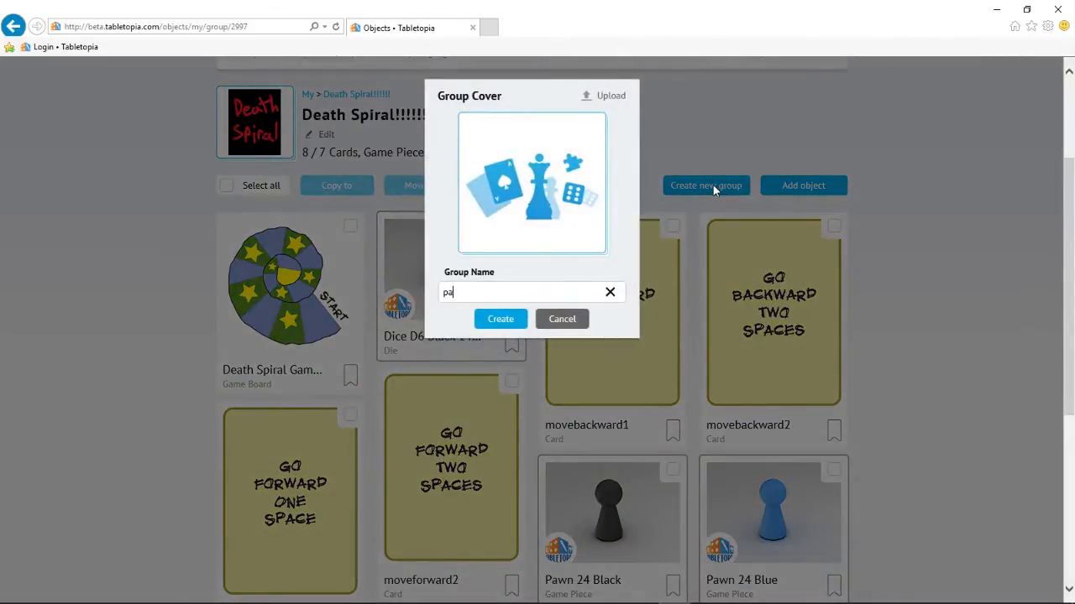
pyautogui.click(495, 320)
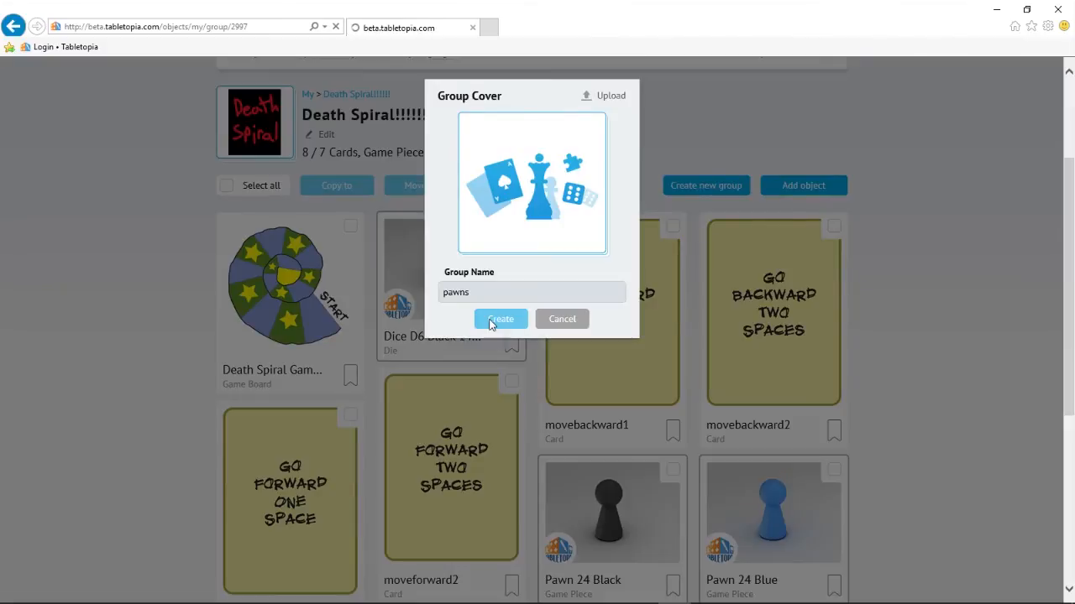
# - Move the black, white, red, green, blue and yellow pawns into the pawns group within Death Spiral!!!!!!
pyautogui.scroll(-5, 500, 332)
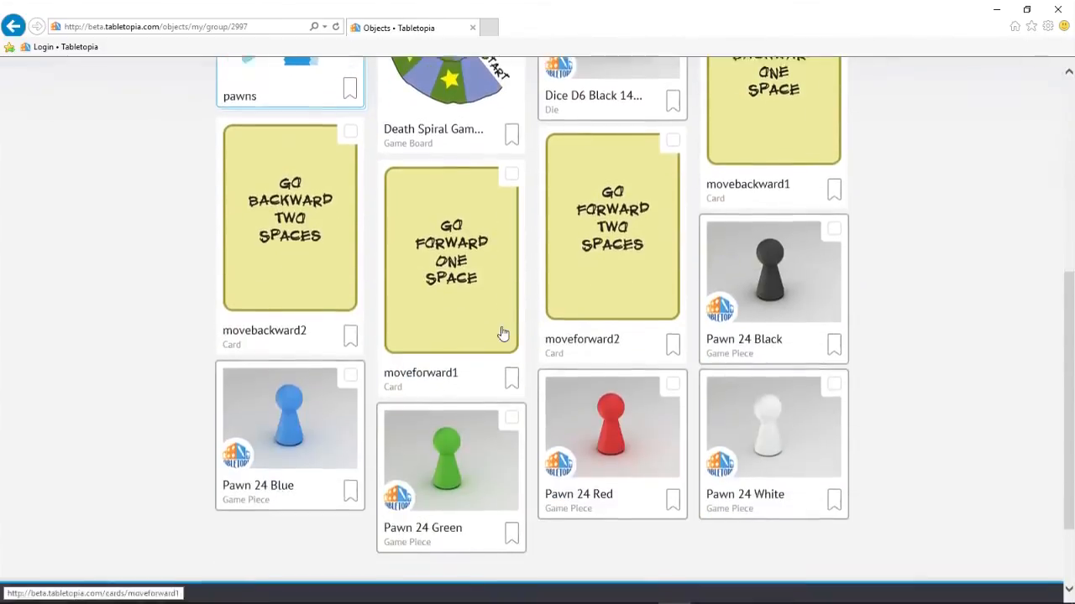
pyautogui.click(834, 223)
pyautogui.click(834, 379)
pyautogui.click(672, 379)
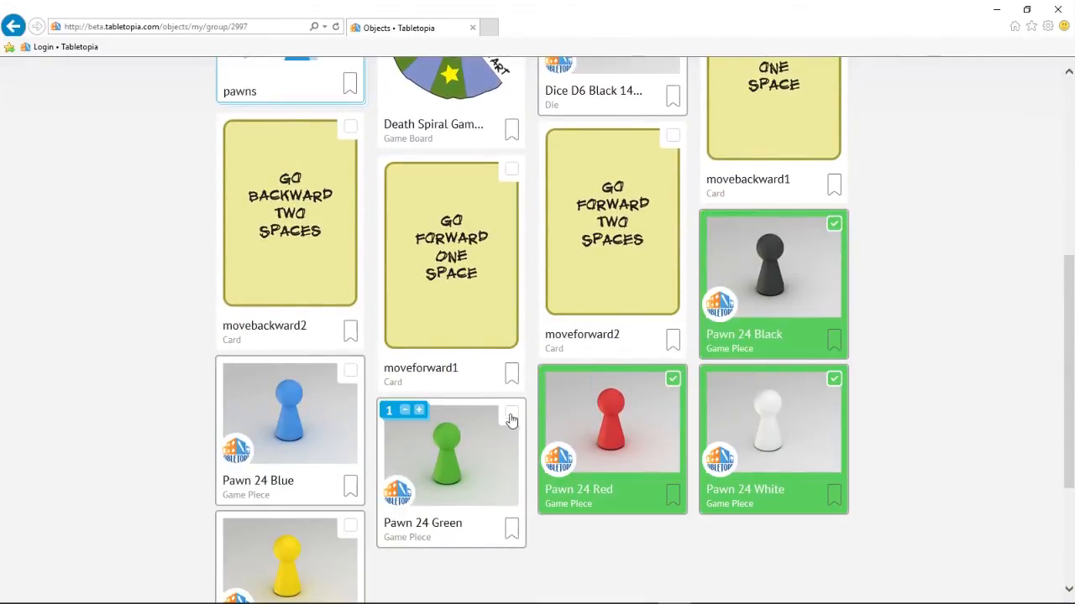
pyautogui.click(511, 412)
pyautogui.click(350, 372)
pyautogui.scroll(-2, 352, 382)
pyautogui.click(350, 364)
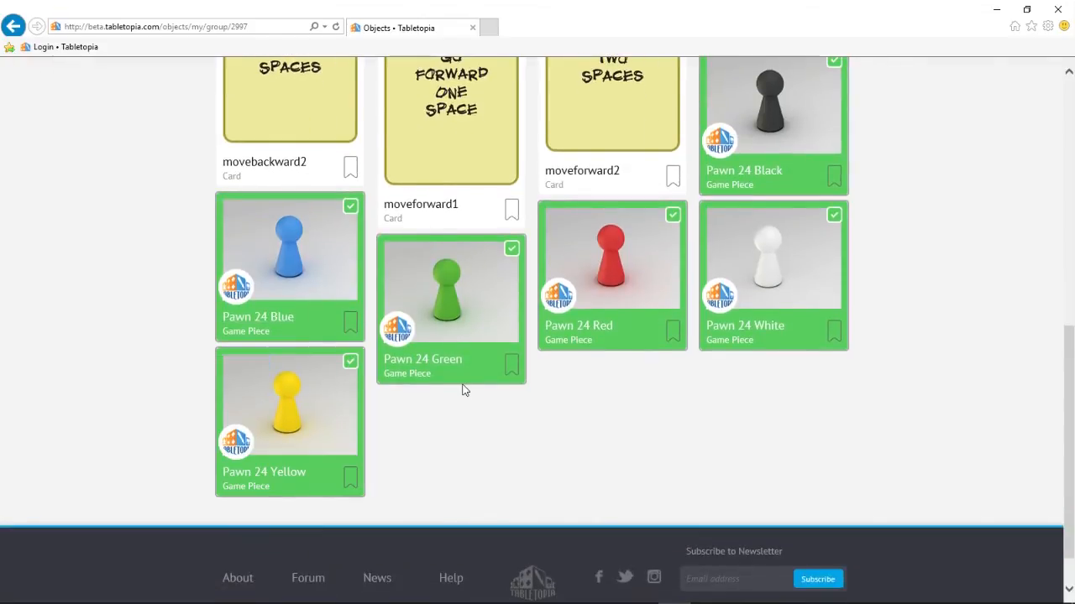
pyautogui.scroll(4, 463, 389)
pyautogui.scroll(1, 463, 389)
pyautogui.click(424, 185)
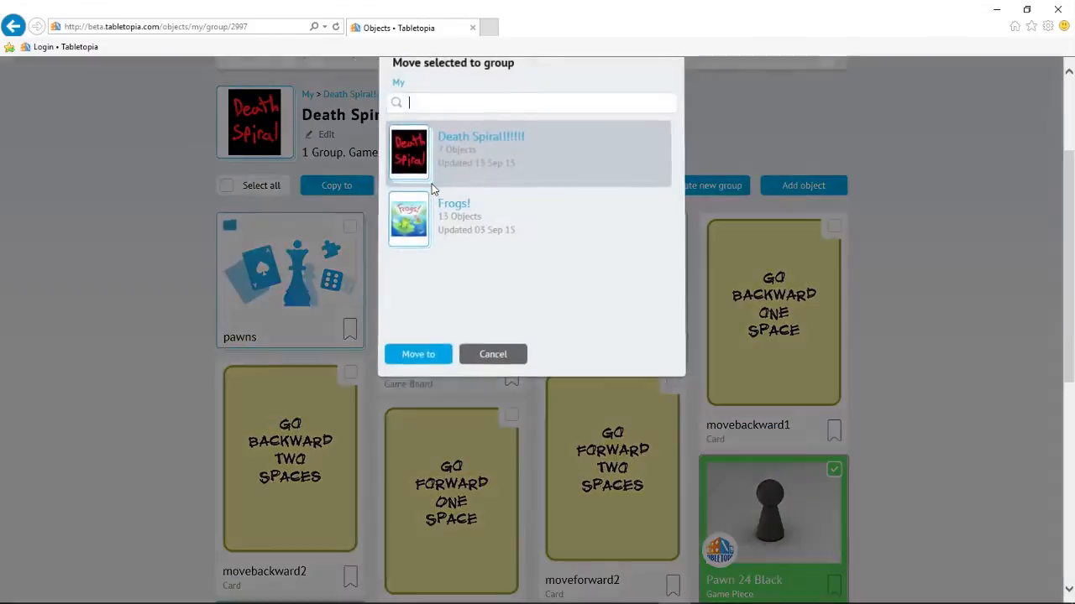
pyautogui.click(468, 143)
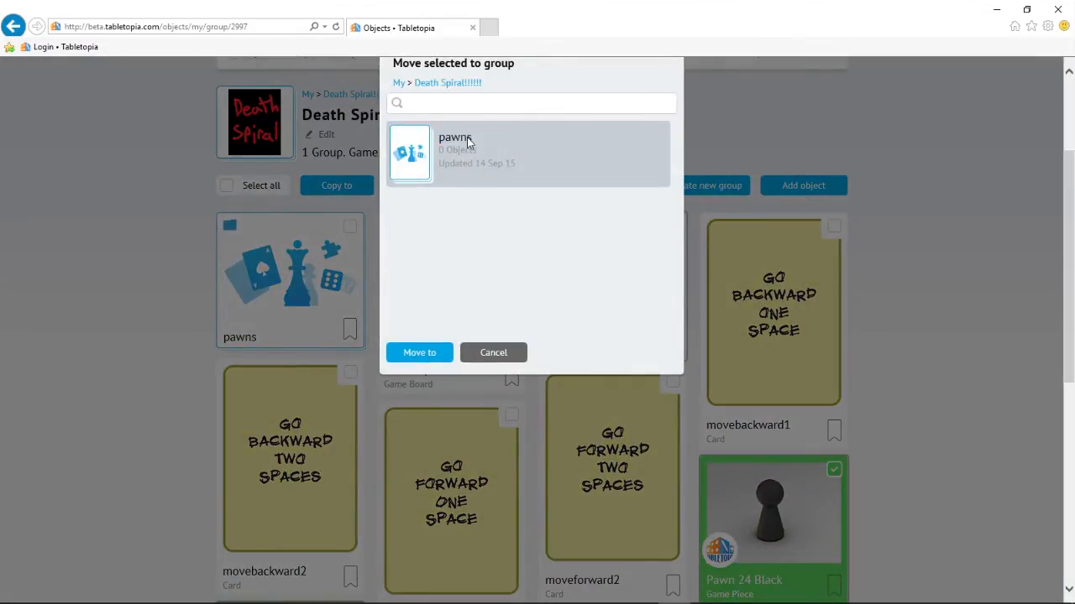
pyautogui.click(537, 151)
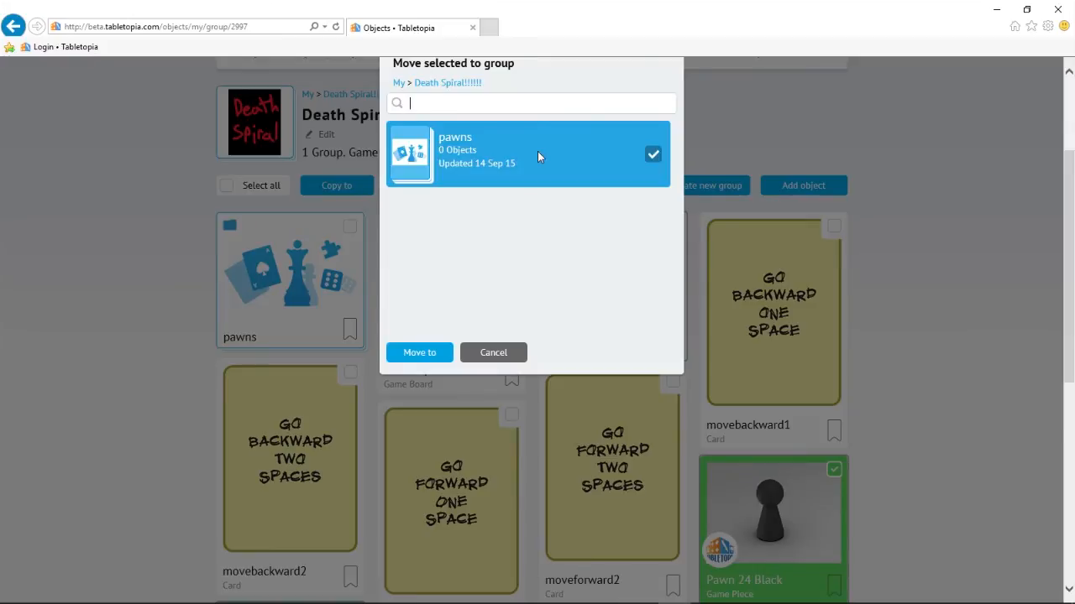
pyautogui.click(420, 352)
# - Create another group called cards inside the Death Spiral!!!!!! object group
pyautogui.scroll(-3, 574, 311)
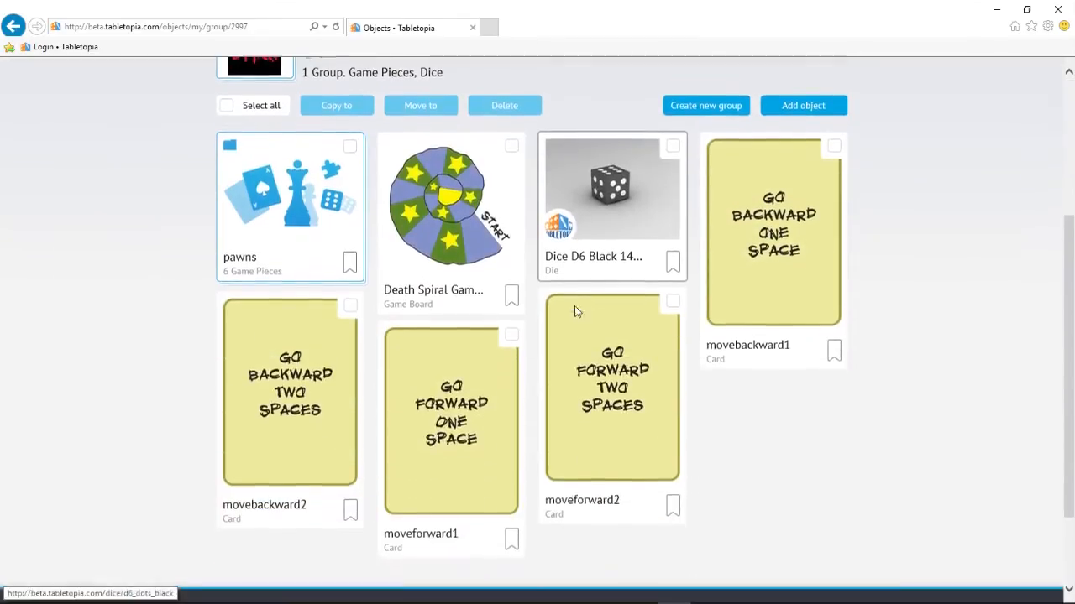
pyautogui.click(709, 105)
pyautogui.write('c')
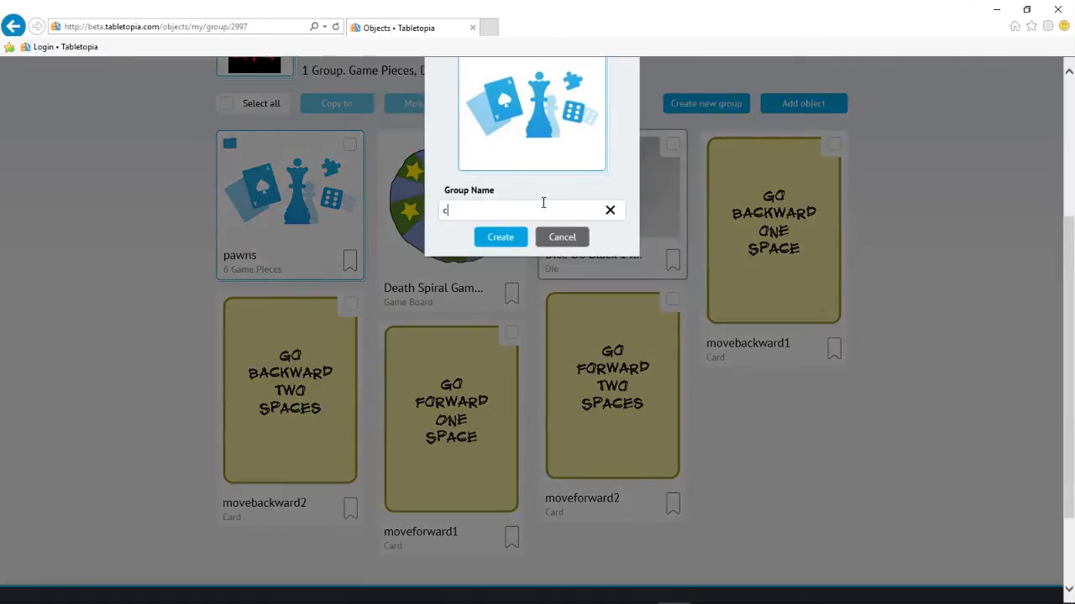
pyautogui.write('ards')
pyautogui.click(498, 238)
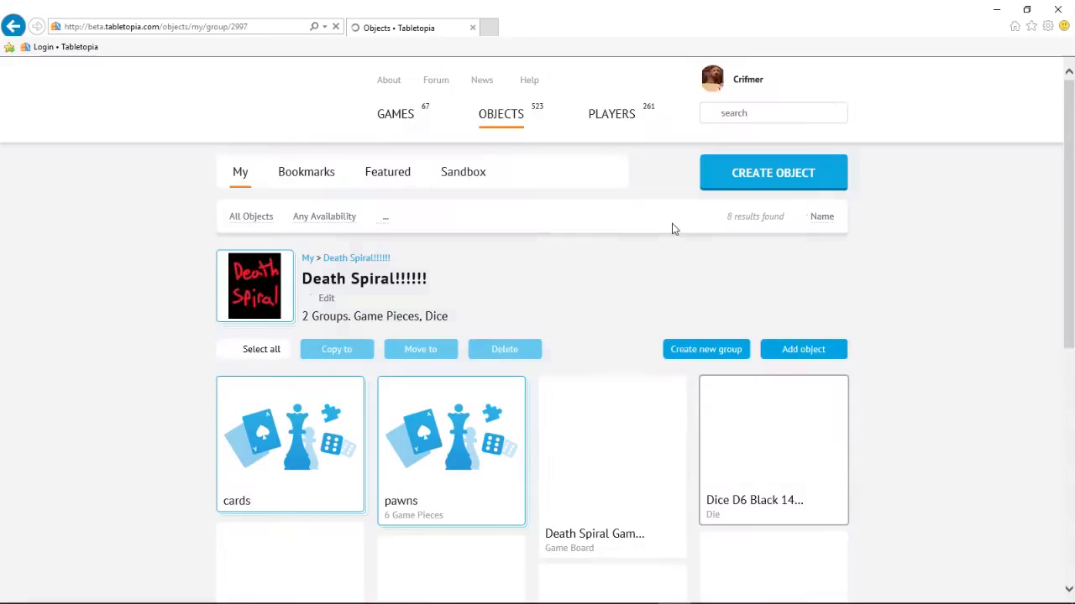
# - Move the movebackward1, movebackward2, moveforward1 and moveforward2 cards into the cards group
pyautogui.scroll(-3, 671, 229)
pyautogui.click(350, 290)
pyautogui.click(512, 304)
pyautogui.click(673, 333)
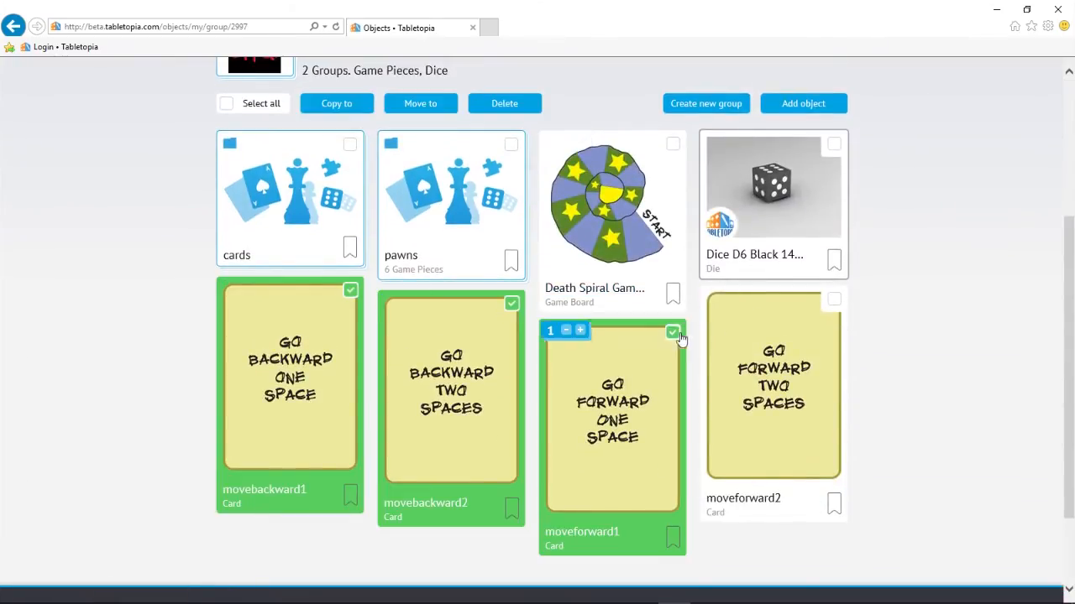
pyautogui.click(834, 300)
pyautogui.click(420, 104)
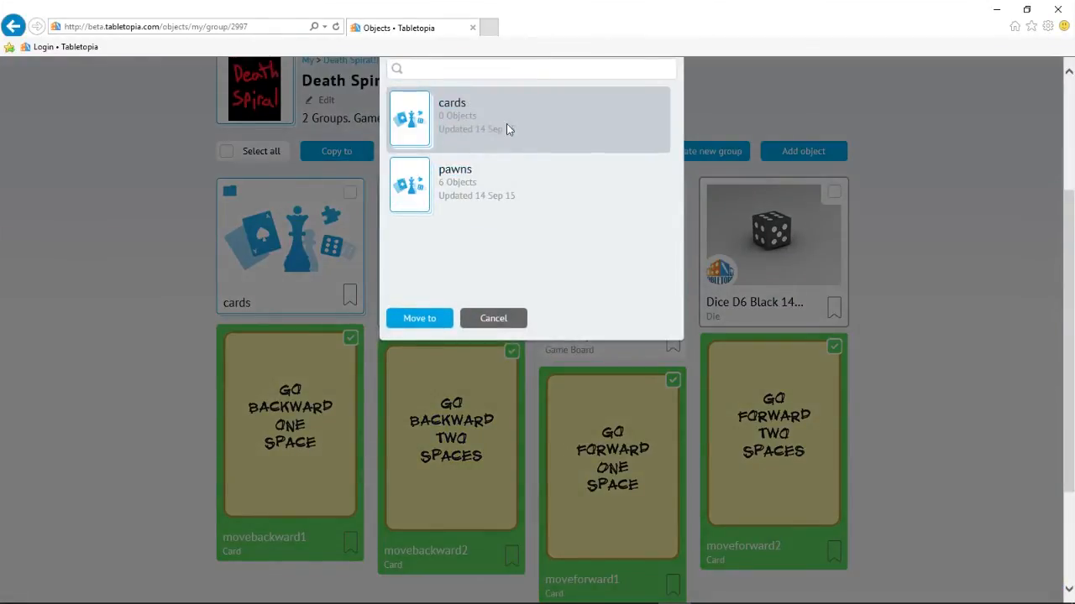
pyautogui.click(506, 123)
pyautogui.click(433, 319)
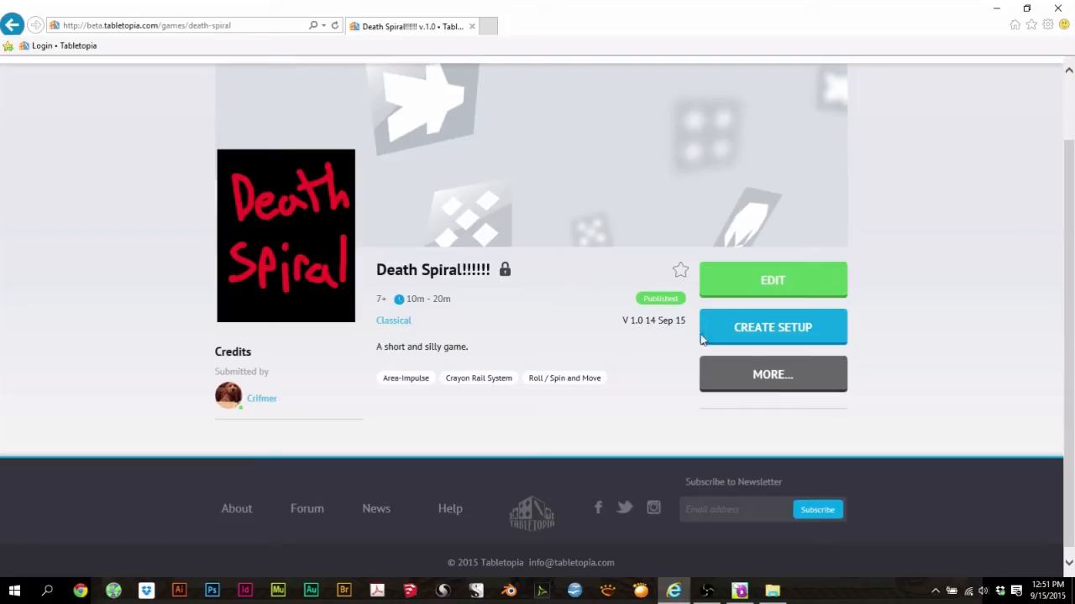
# - Create a setup for the Death Spiral!!!!!! game and set its maximum number of players to 6
pyautogui.click(777, 329)
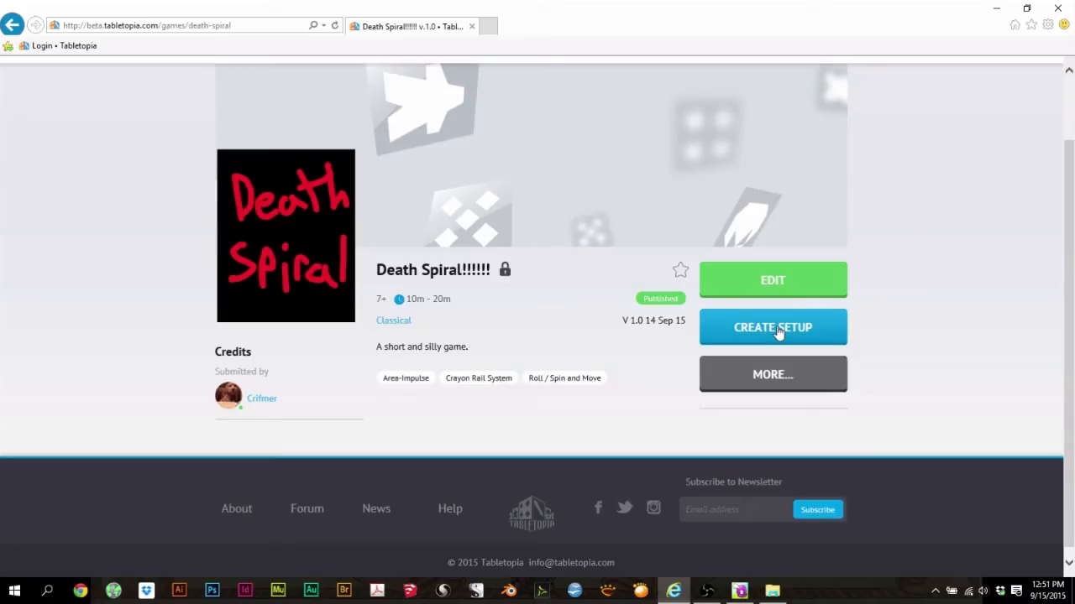
pyautogui.scroll(-1, 853, 243)
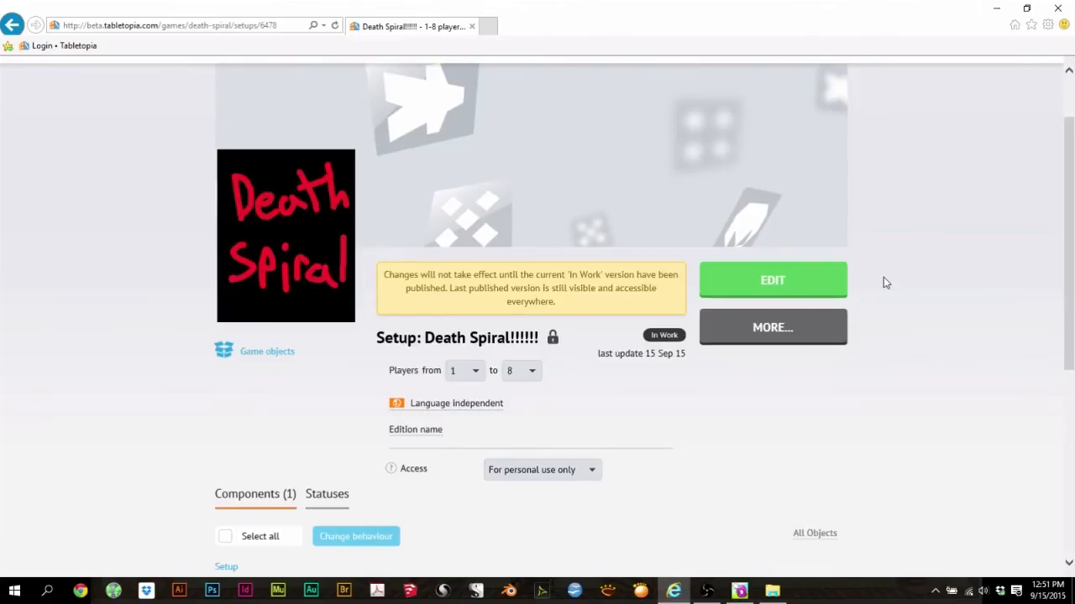
pyautogui.scroll(-1, 884, 283)
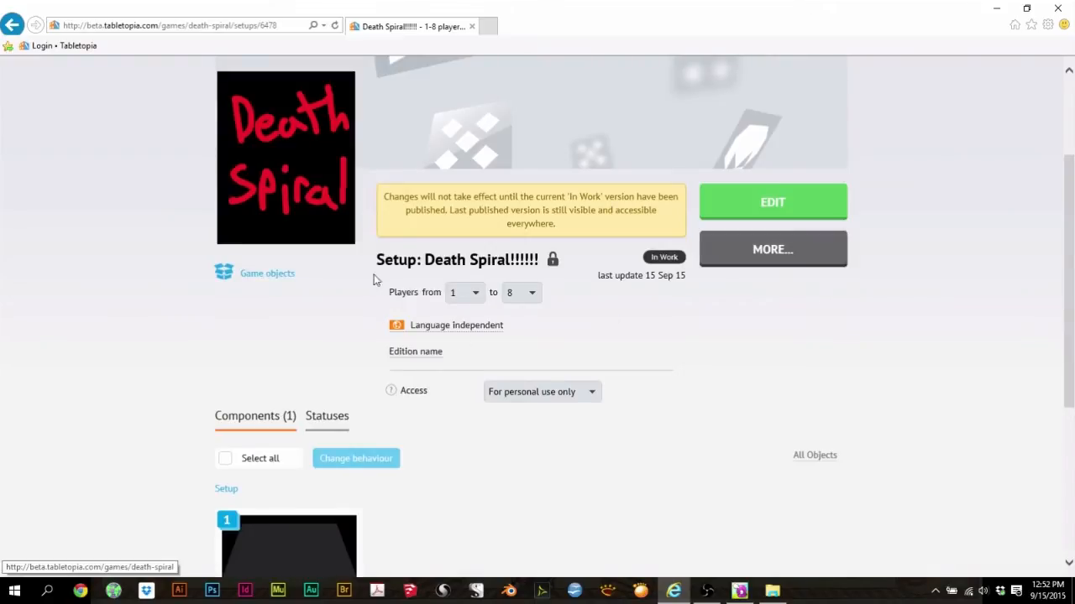
pyautogui.click(531, 294)
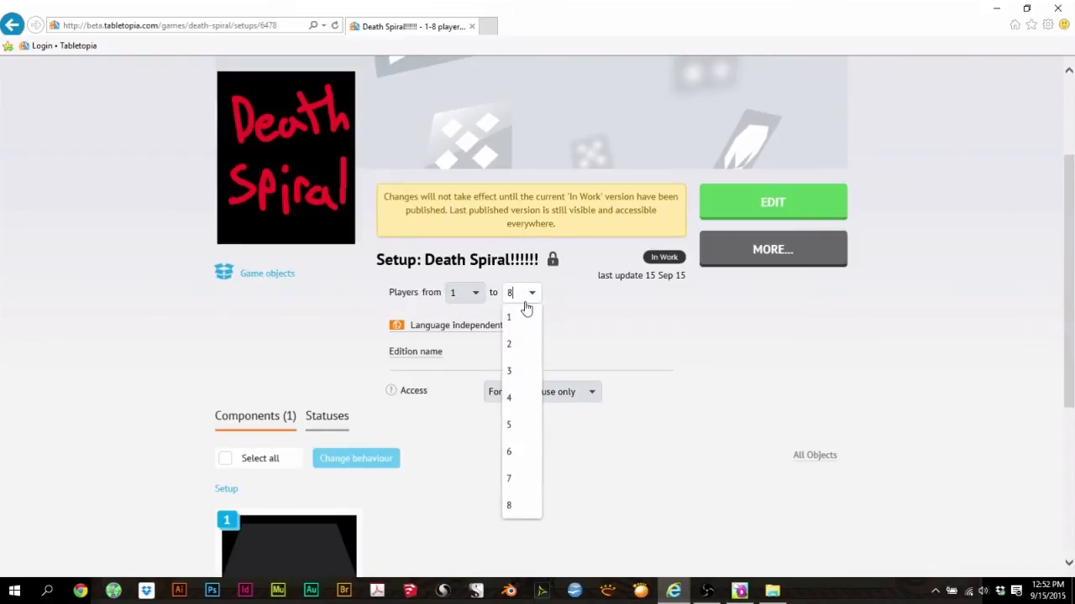
pyautogui.click(520, 452)
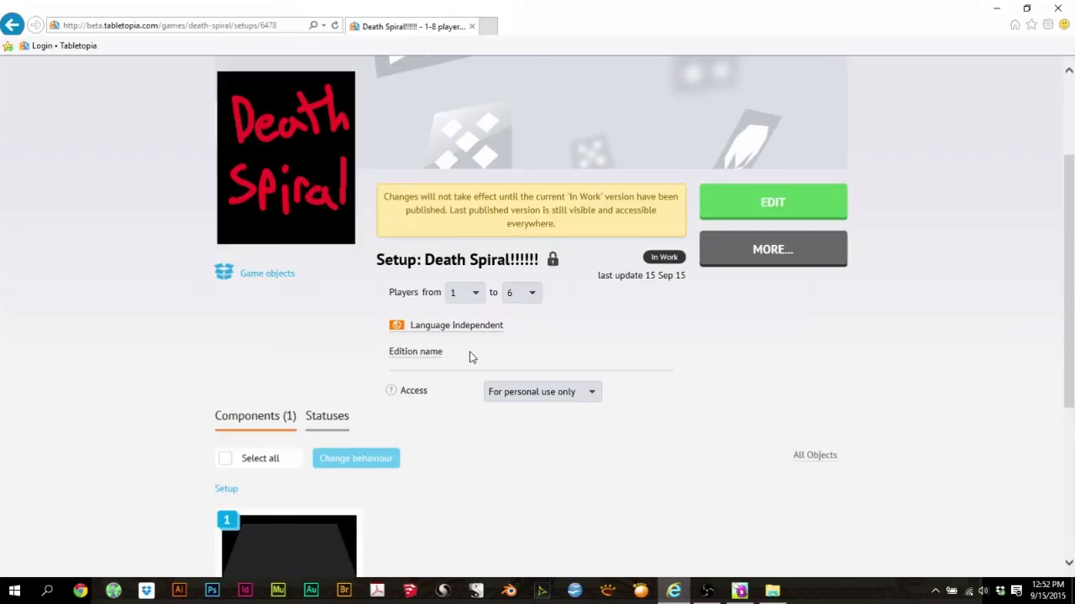
# - Keep the setup's access at For personal use only and open the setup for editing
pyautogui.click(596, 398)
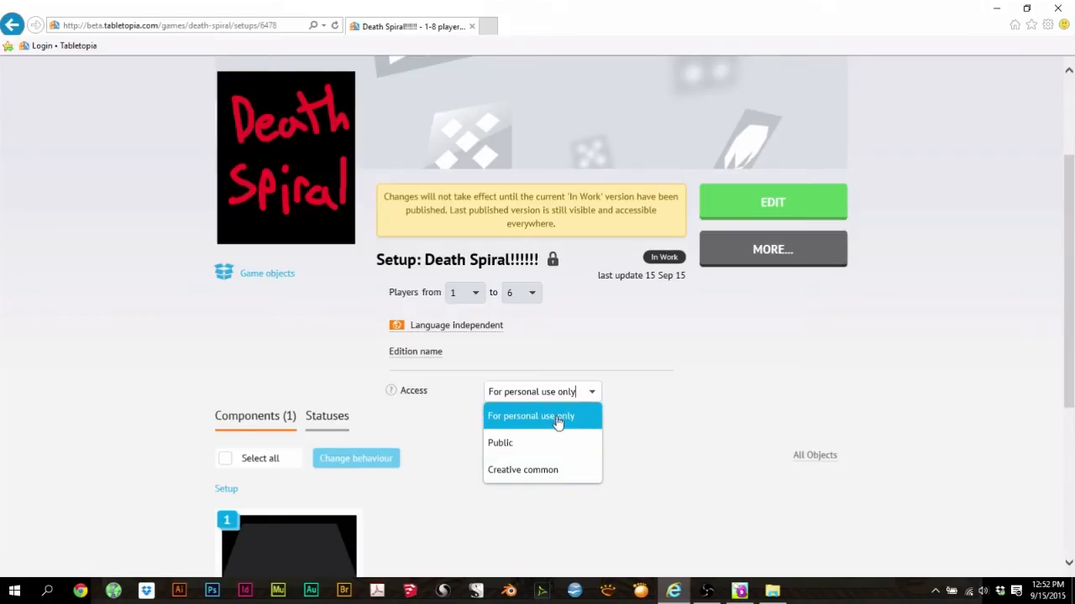
pyautogui.click(664, 433)
pyautogui.scroll(-1, 636, 431)
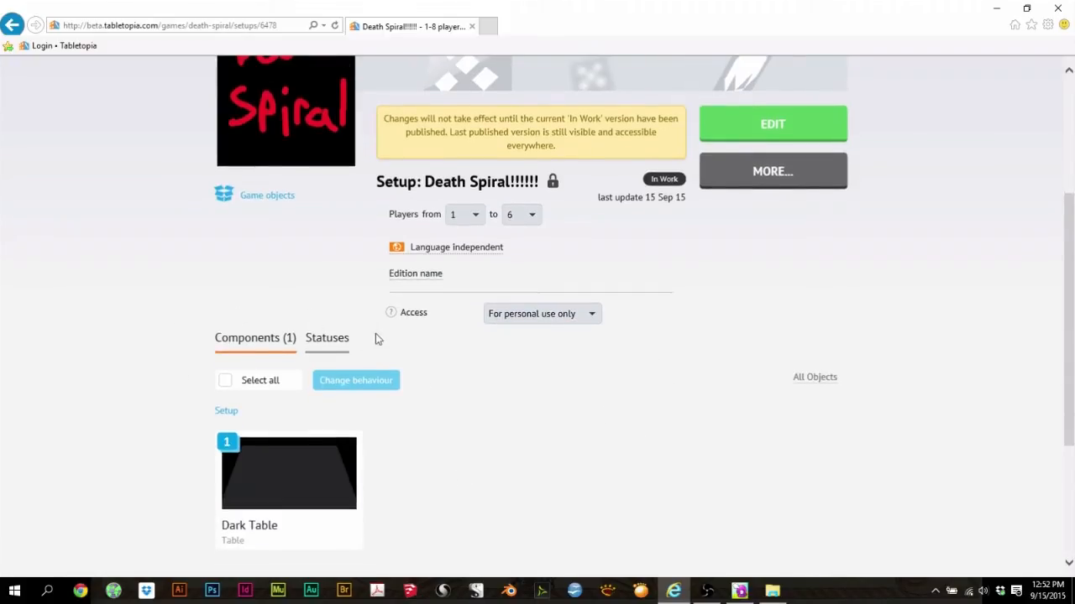
pyautogui.scroll(-1, 153, 437)
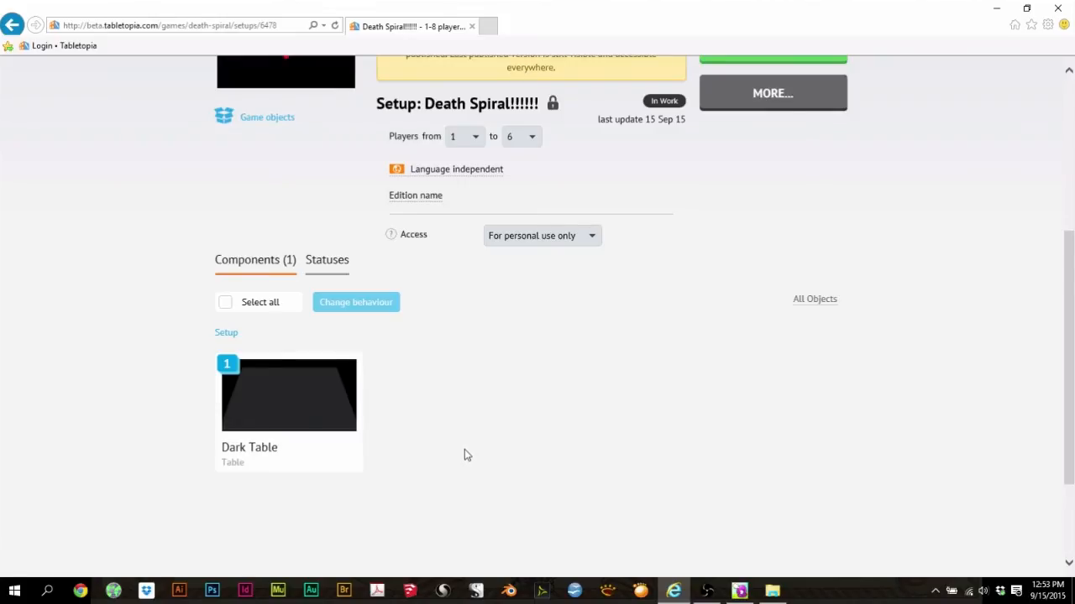
pyautogui.scroll(2, 464, 451)
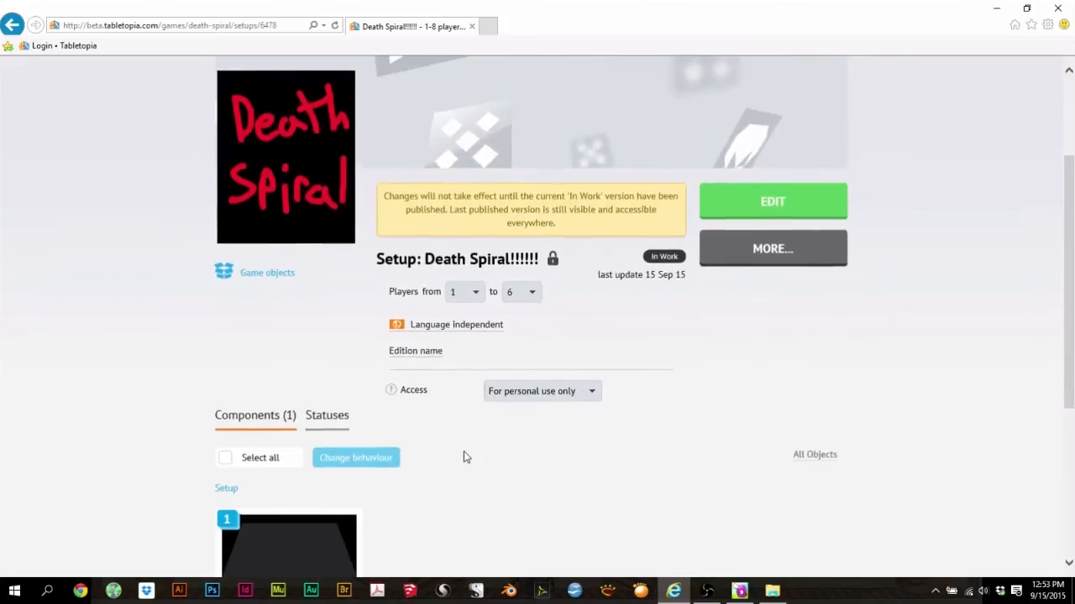
pyautogui.click(774, 203)
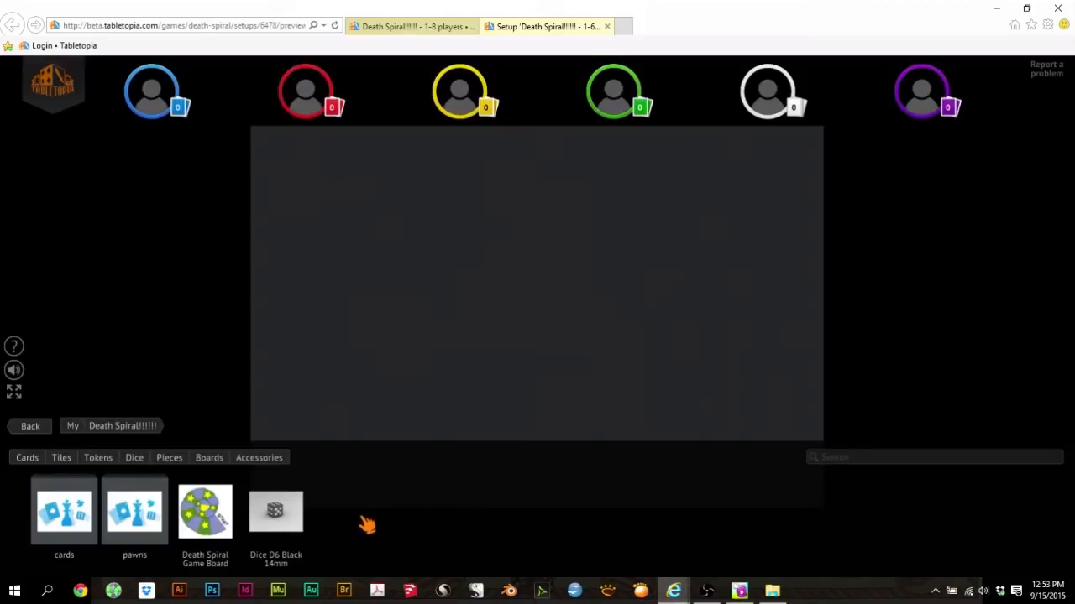
# - Place the Death Spiral Game Board in the middle of the table and the black D6 die near the board's upper-right corner
pyautogui.moveTo(482, 365); pyautogui.dragTo(492, 292)
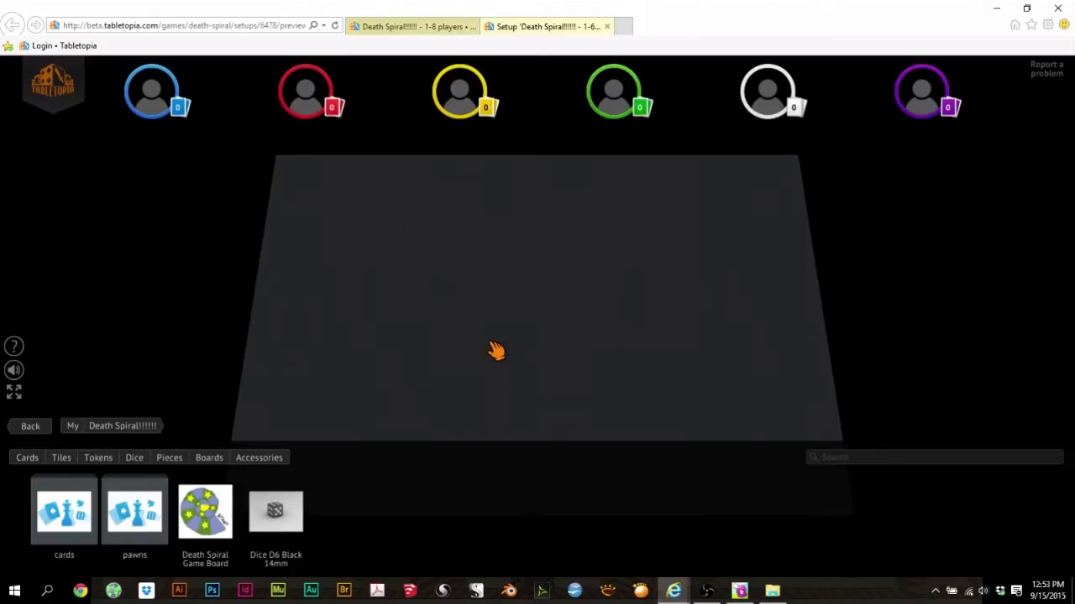
pyautogui.moveTo(472, 367); pyautogui.dragTo(484, 330)
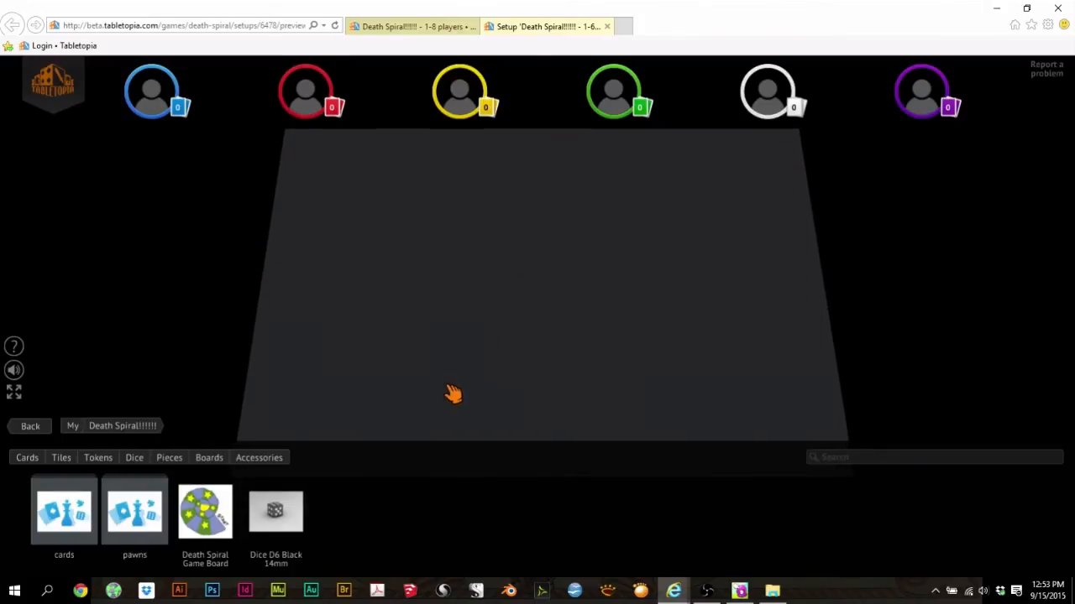
pyautogui.moveTo(218, 520); pyautogui.dragTo(537, 300)
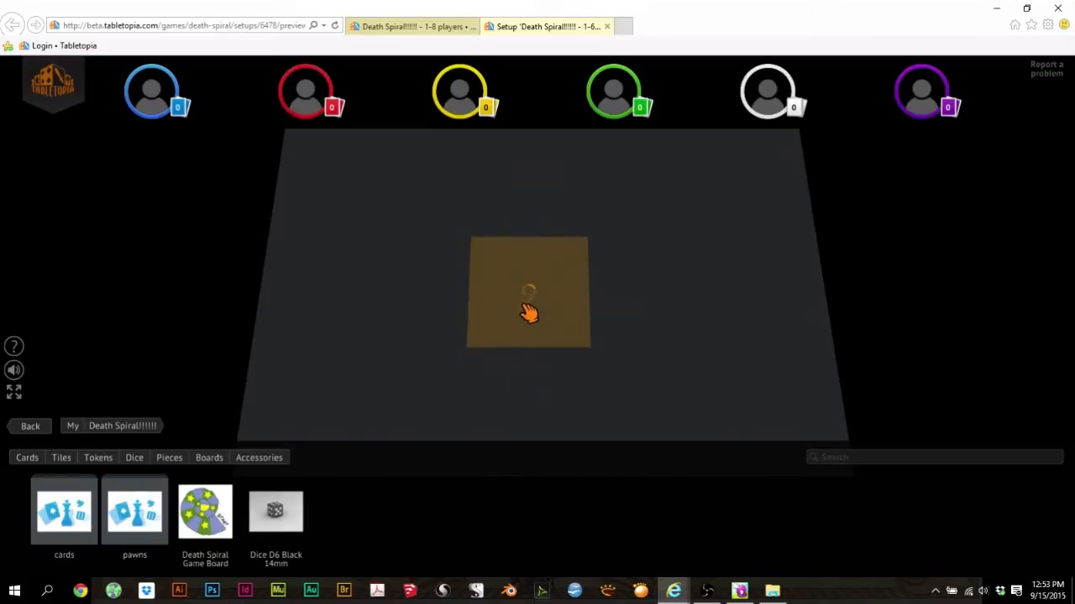
pyautogui.scroll(5, 509, 403)
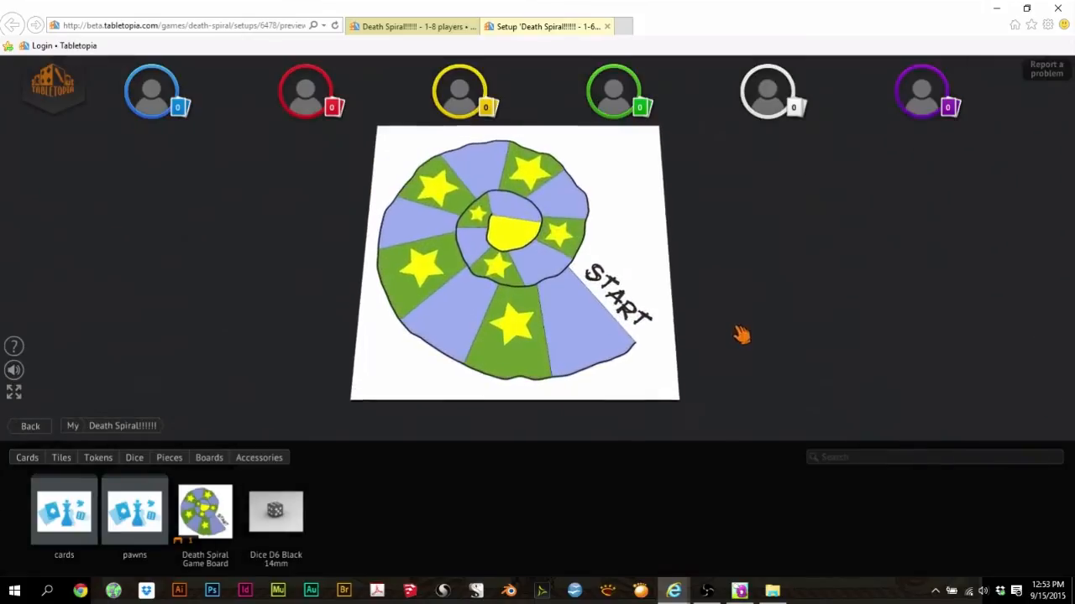
pyautogui.moveTo(741, 335); pyautogui.dragTo(739, 281)
pyautogui.moveTo(256, 516); pyautogui.dragTo(588, 172)
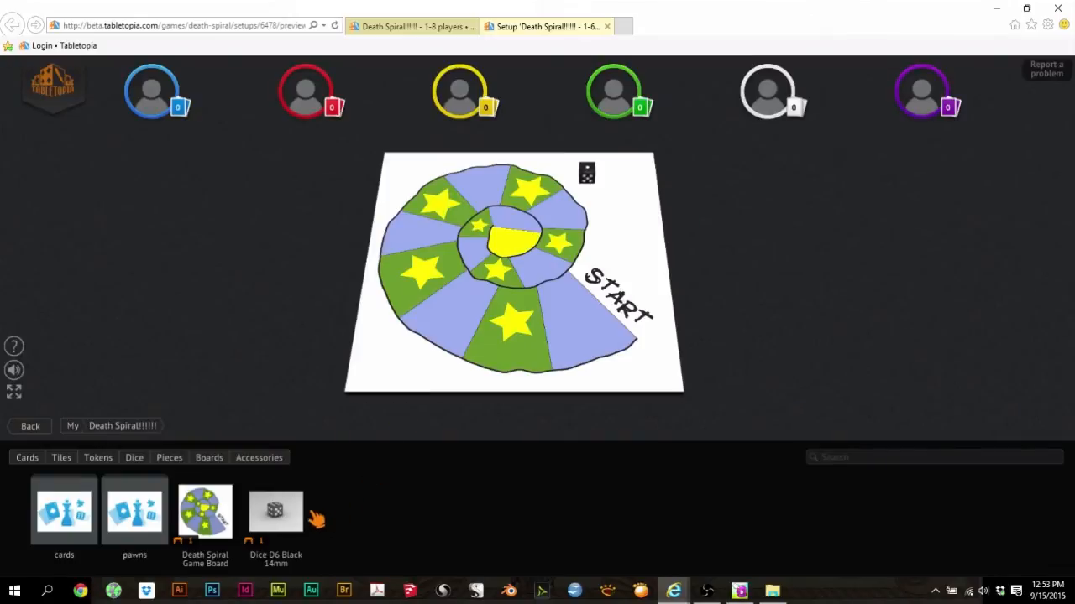
# - Place one black, blue, green, red, white and yellow Pawn 24 from the pawns group around the board's START label
pyautogui.click(134, 523)
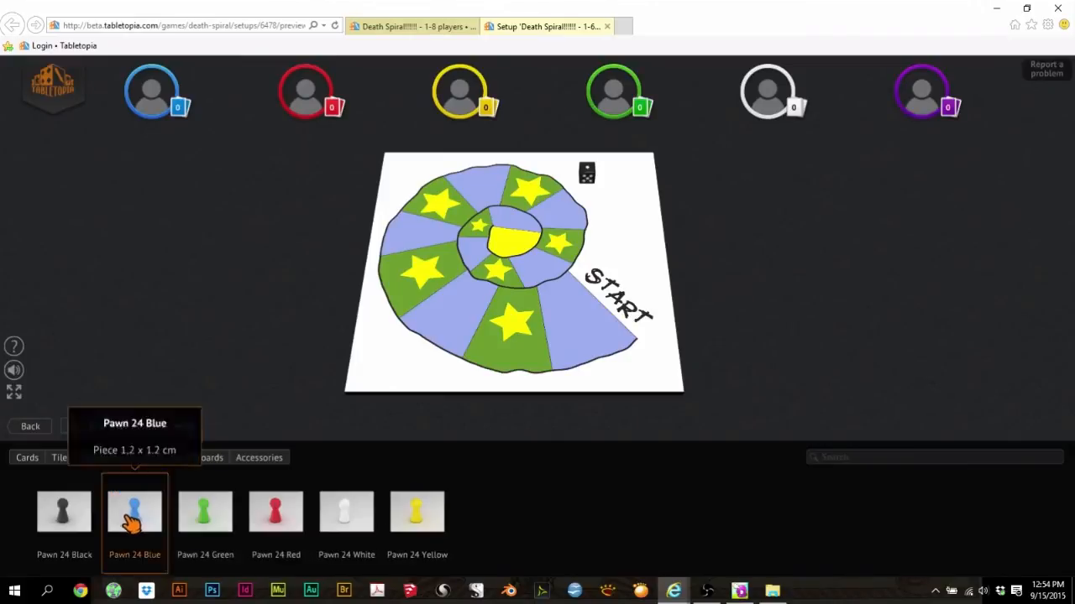
pyautogui.moveTo(125, 509); pyautogui.dragTo(588, 304)
pyautogui.moveTo(135, 512); pyautogui.dragTo(610, 306)
pyautogui.moveTo(214, 522); pyautogui.dragTo(610, 300)
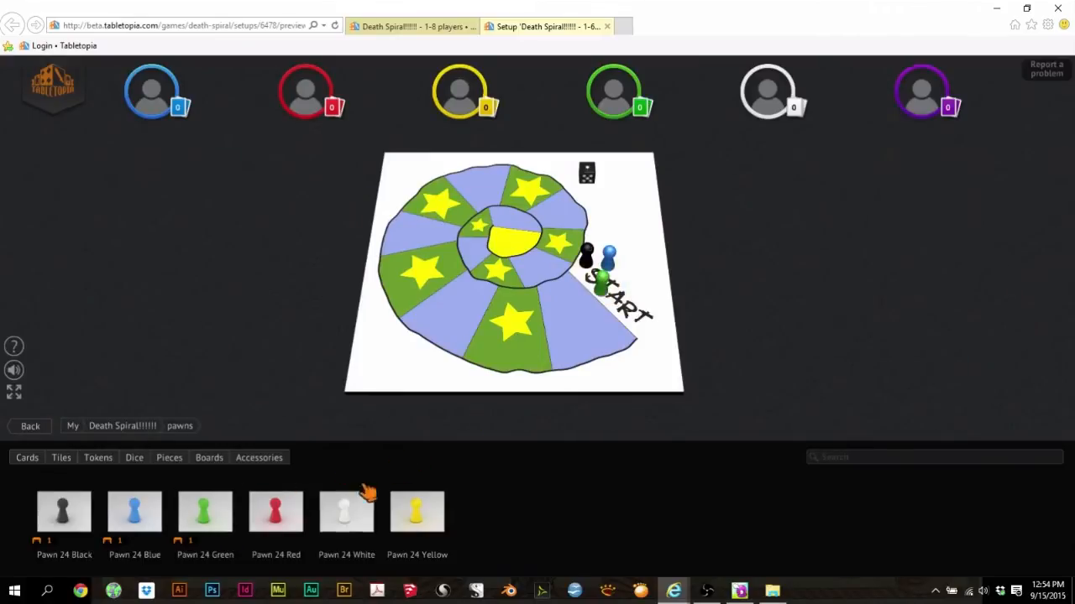
pyautogui.moveTo(281, 518); pyautogui.dragTo(631, 257)
pyautogui.moveTo(347, 512); pyautogui.dragTo(631, 286)
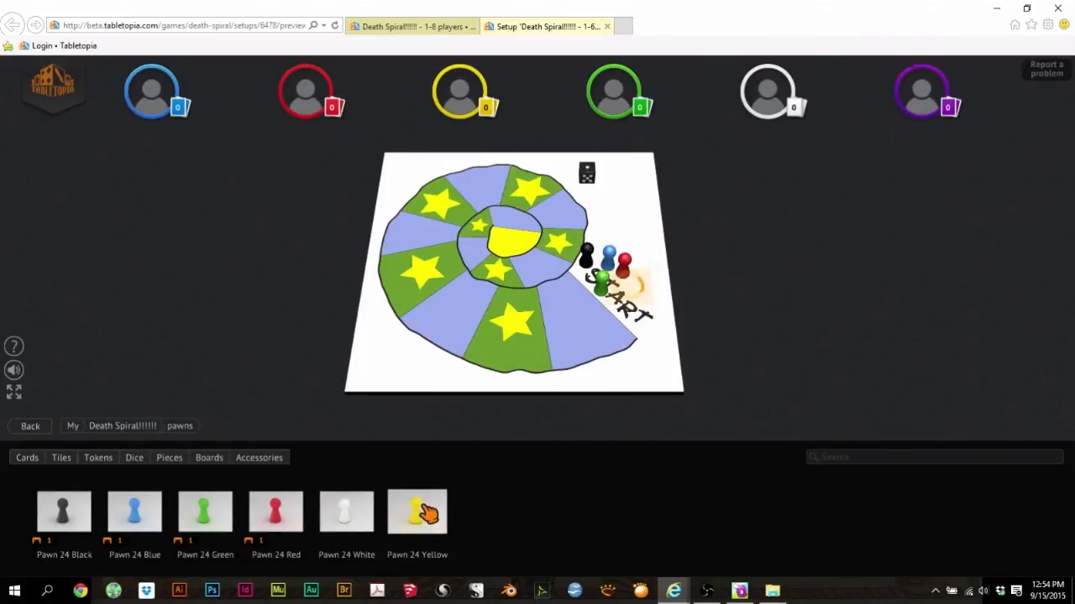
pyautogui.moveTo(417, 512); pyautogui.dragTo(646, 312)
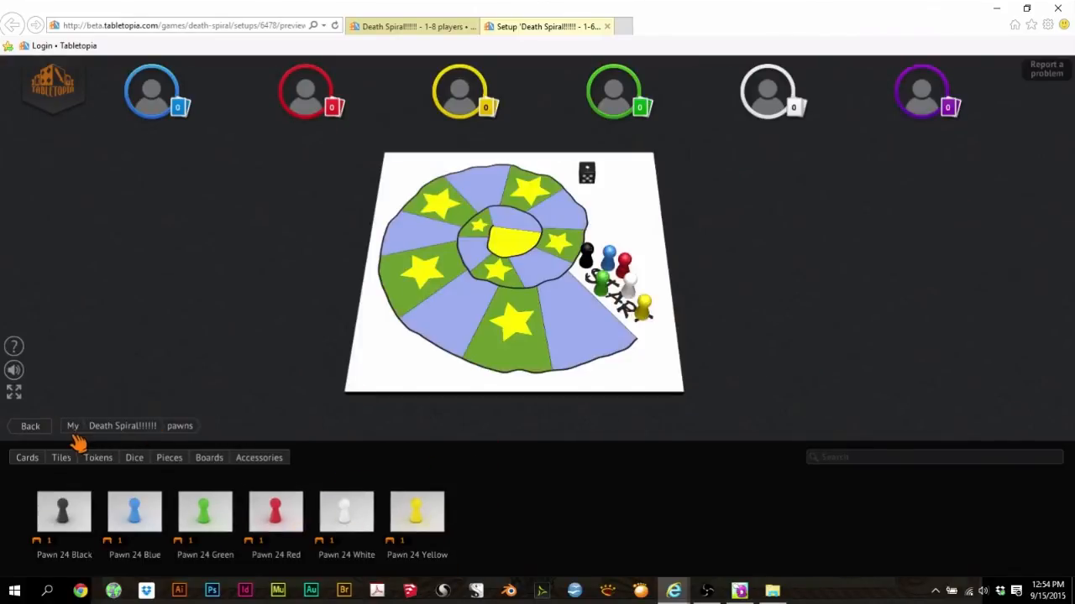
# - Place the movebackward1 card from the cards group beside the board and stack two more copies on it
pyautogui.click(120, 428)
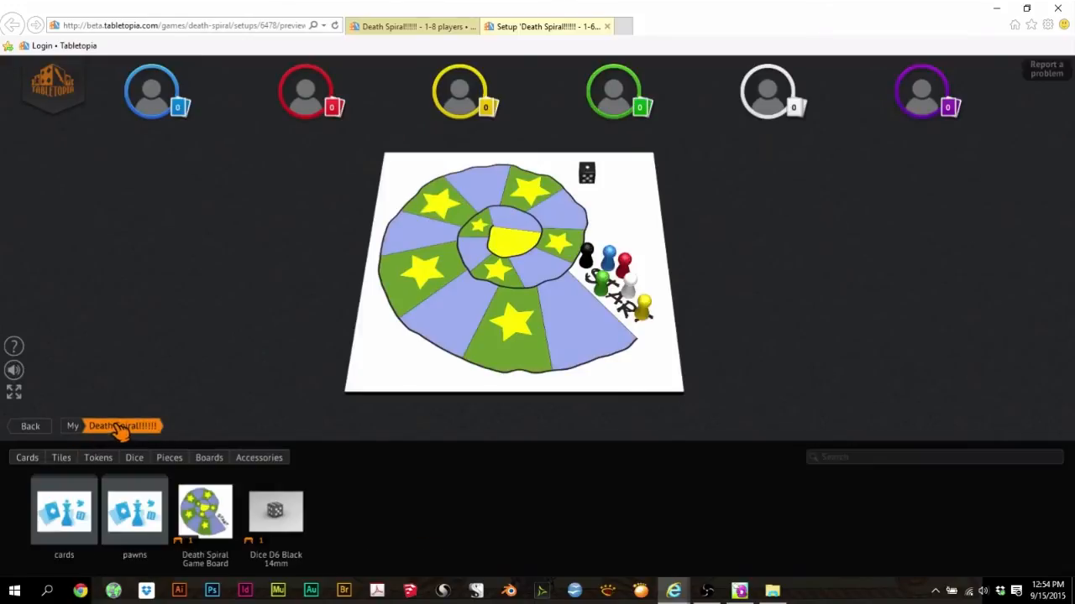
pyautogui.click(66, 527)
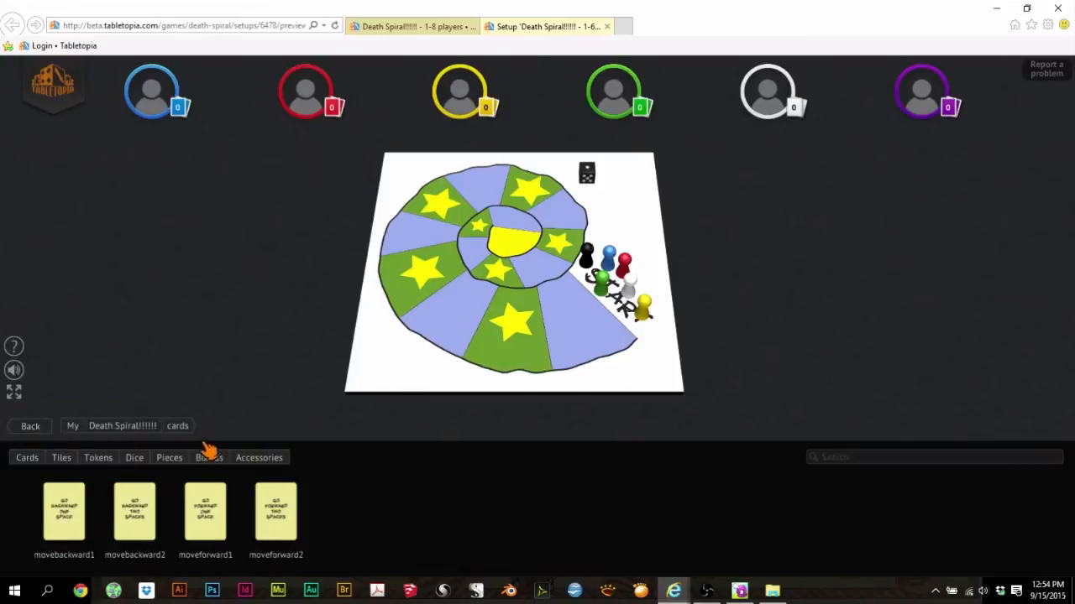
pyautogui.scroll(-3, 281, 405)
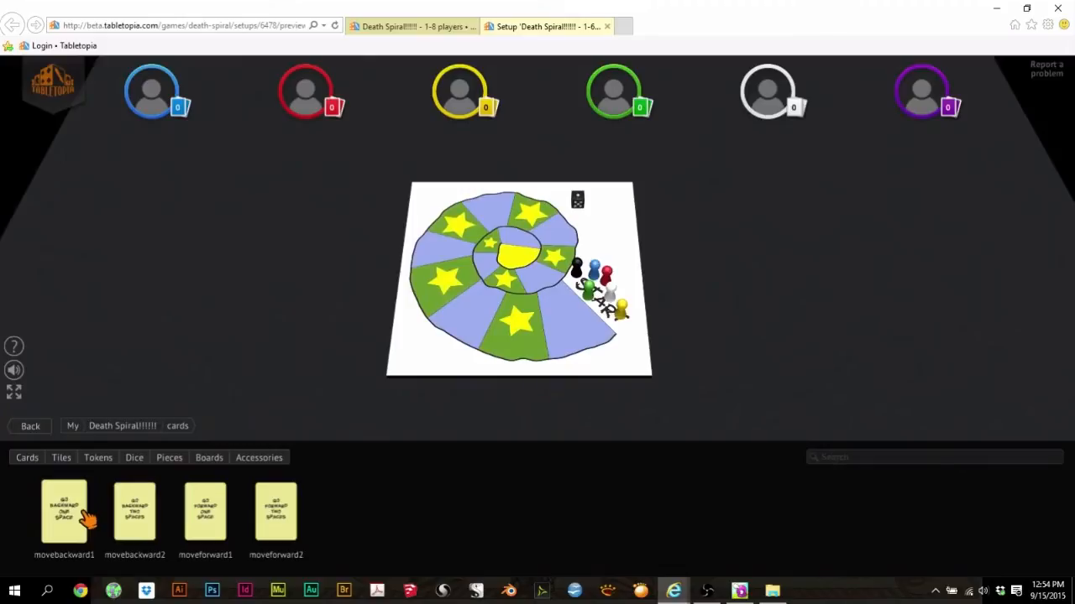
pyautogui.moveTo(87, 521); pyautogui.dragTo(708, 210)
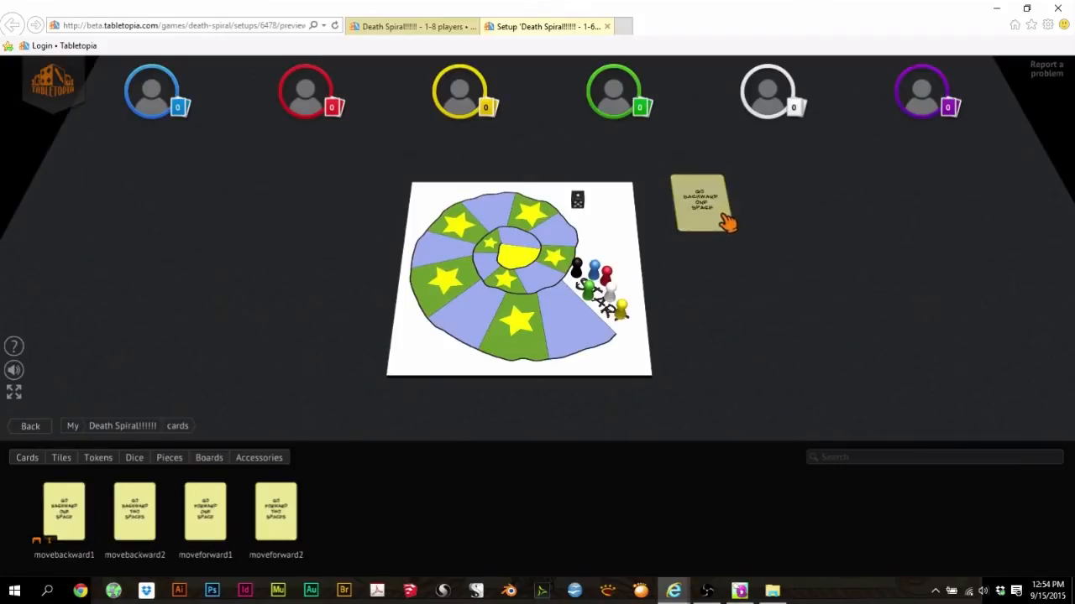
pyautogui.click(722, 221)
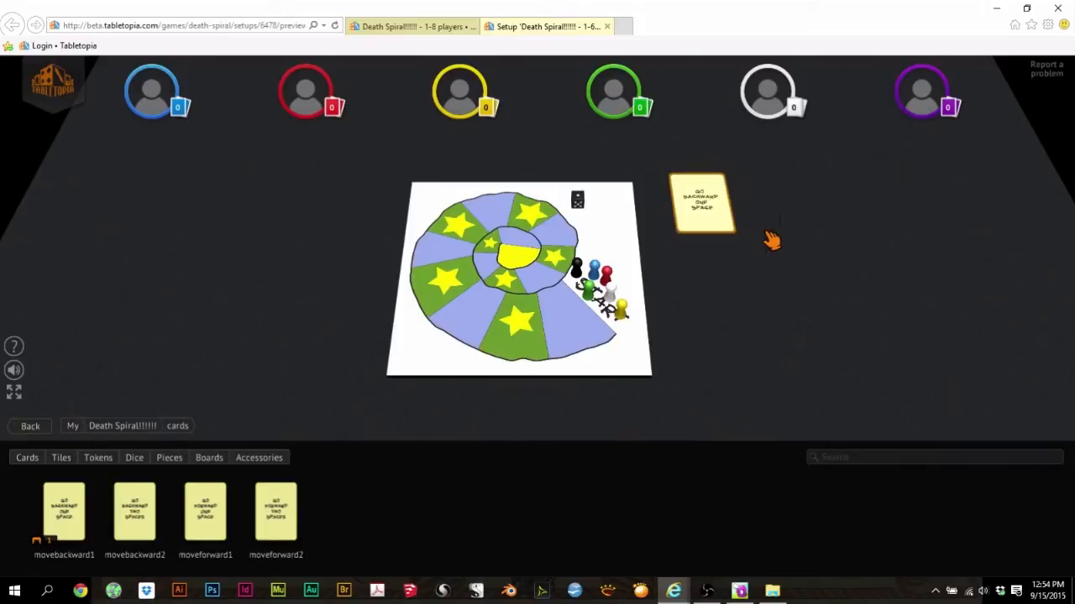
pyautogui.hotkey('ctrl', 'v')
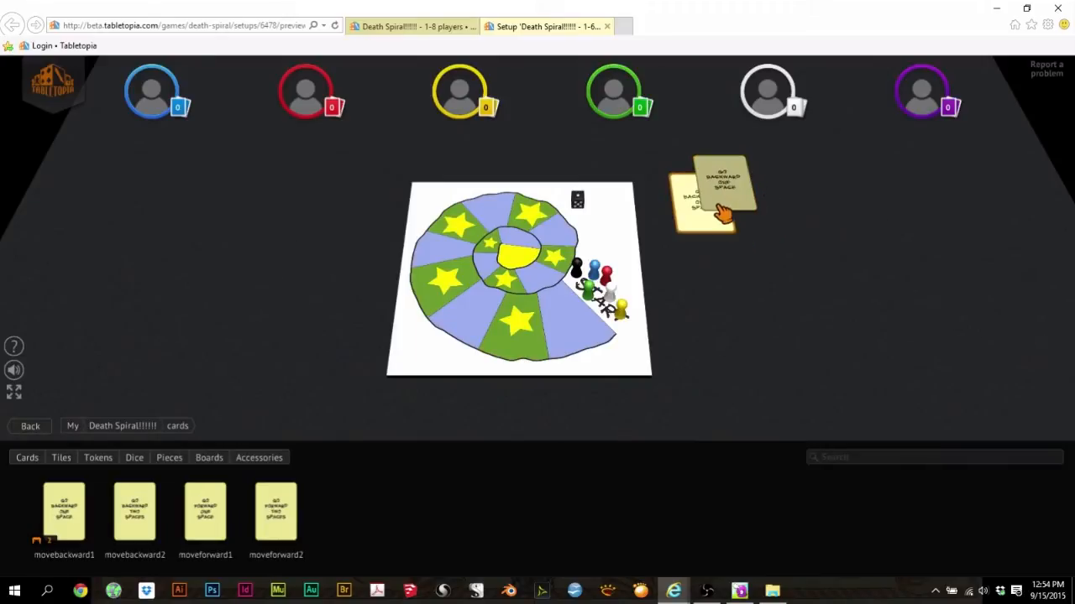
pyautogui.moveTo(725, 211); pyautogui.dragTo(712, 225)
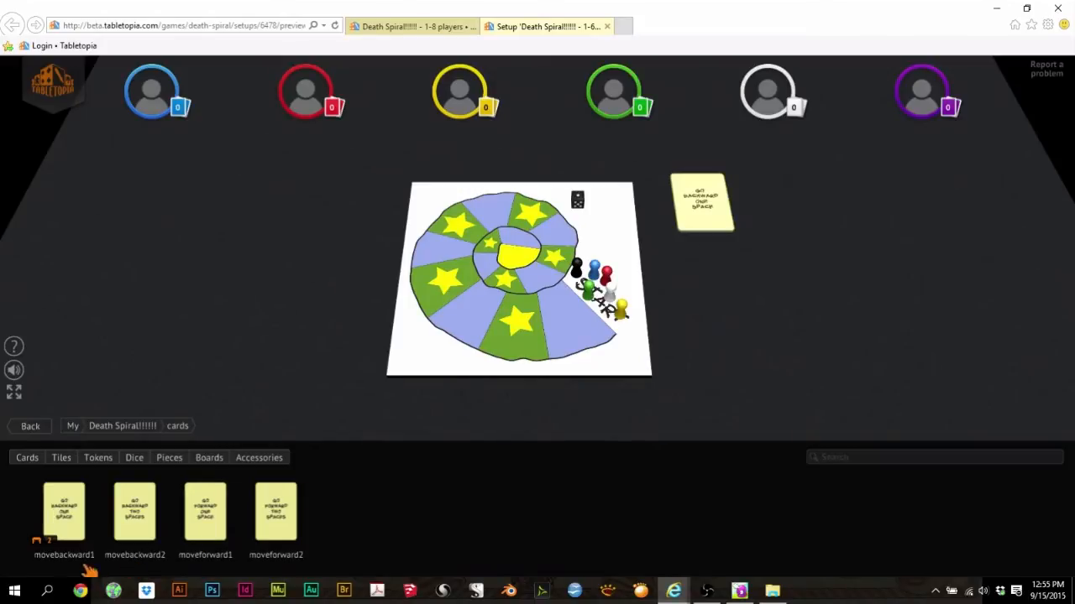
pyautogui.moveTo(64, 512); pyautogui.dragTo(706, 217)
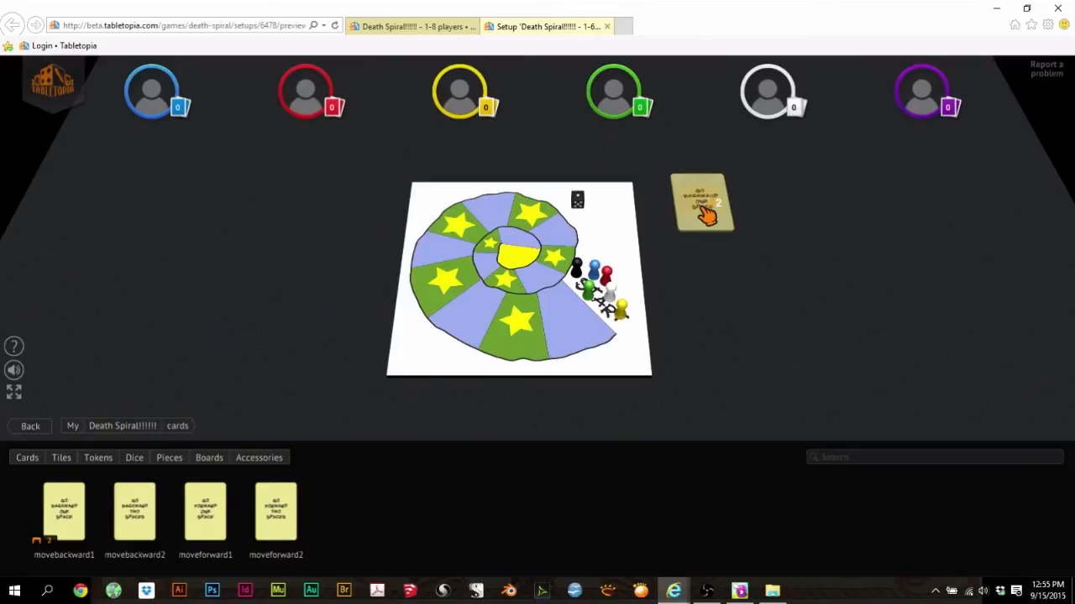
pyautogui.moveTo(703, 221)
pyautogui.mouseDown()
pyautogui.moveTo(739, 216)
pyautogui.moveTo(710, 220)
pyautogui.mouseUp()
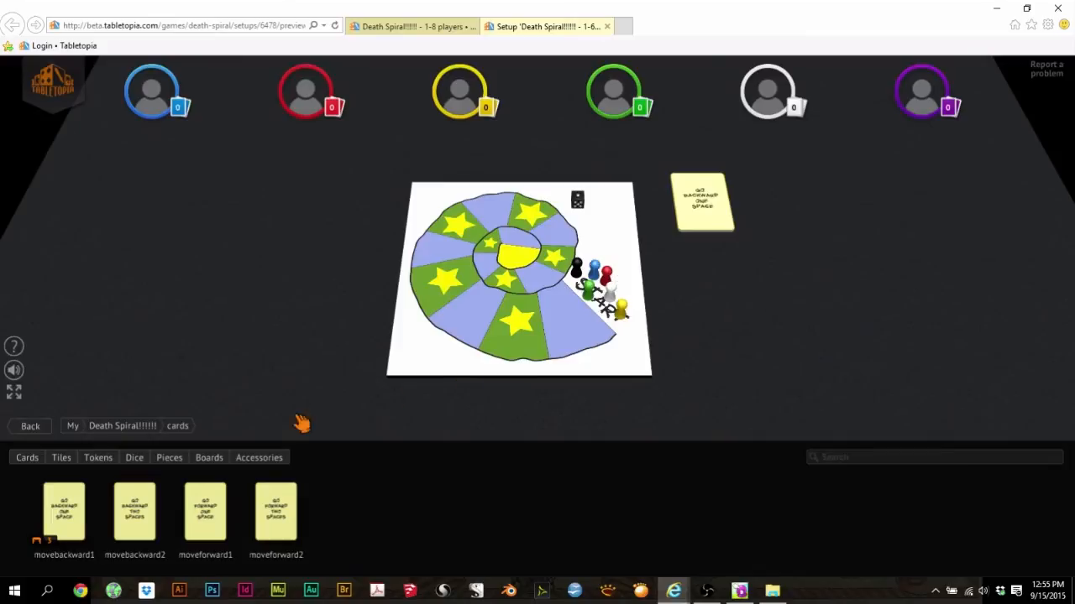
# - Place the movebackward2 card below the movebackward1 pile and duplicate it to get three copies
pyautogui.moveTo(158, 513); pyautogui.dragTo(715, 283)
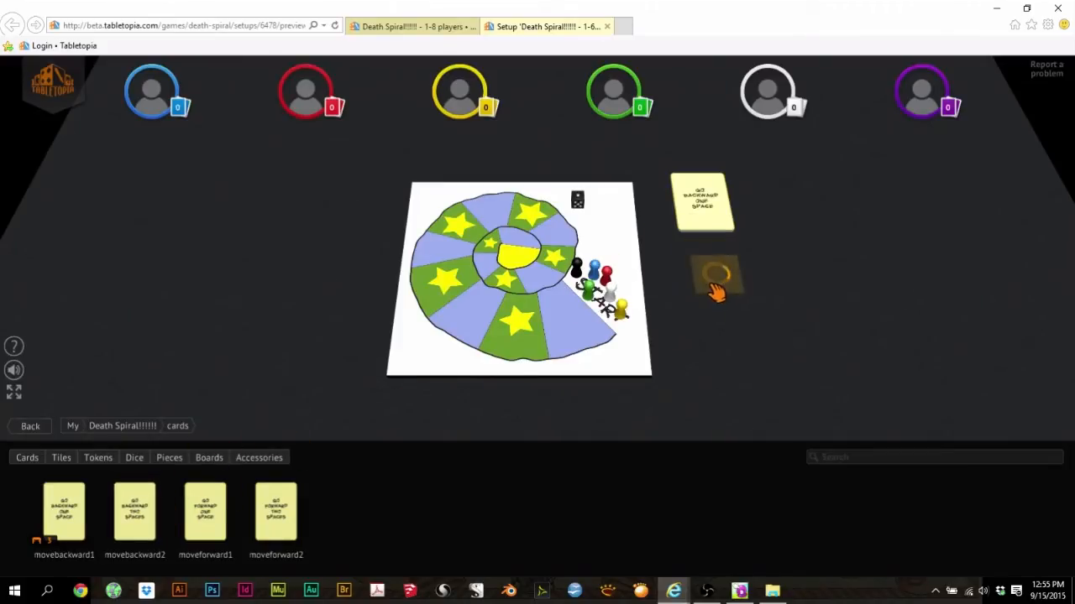
pyautogui.rightClick(714, 285)
pyautogui.click(746, 293)
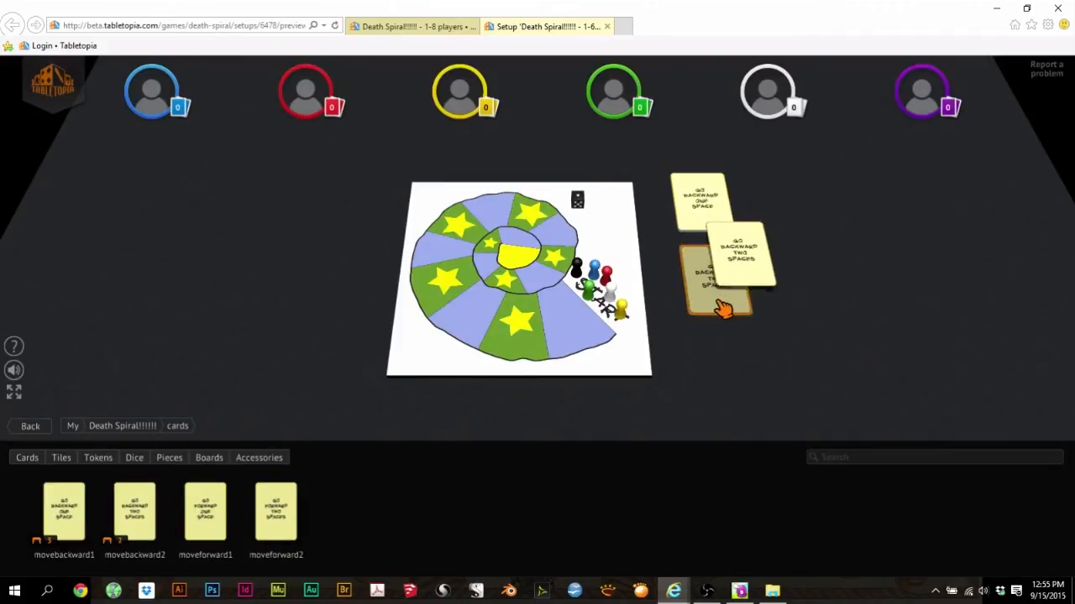
pyautogui.rightClick(715, 301)
pyautogui.click(755, 315)
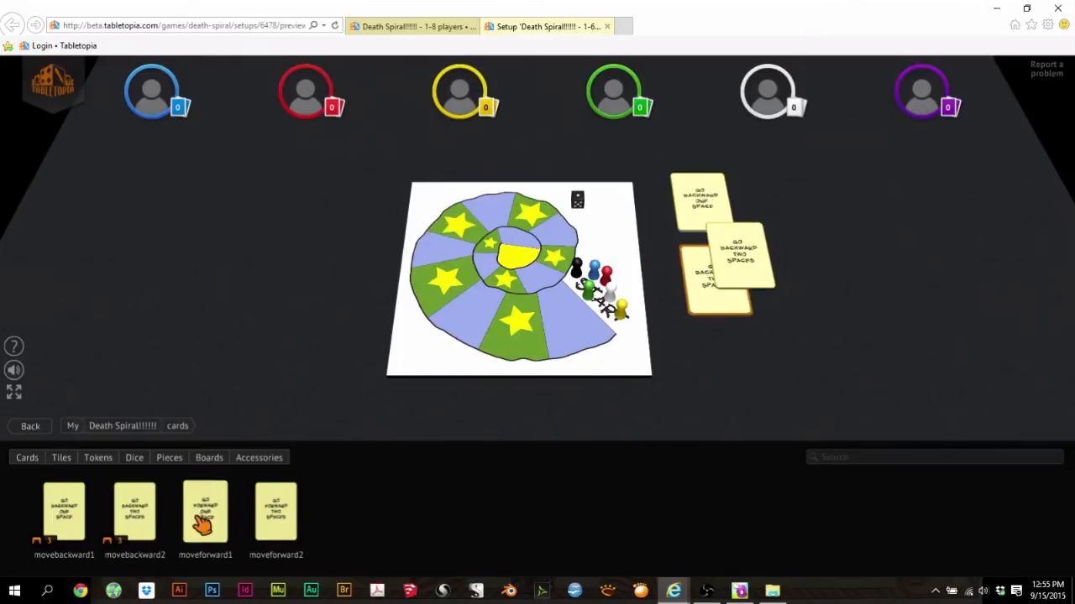
# - Place the moveforward1 card next to the movebackward2 cards and duplicate it to get three copies
pyautogui.moveTo(210, 514); pyautogui.dragTo(744, 313)
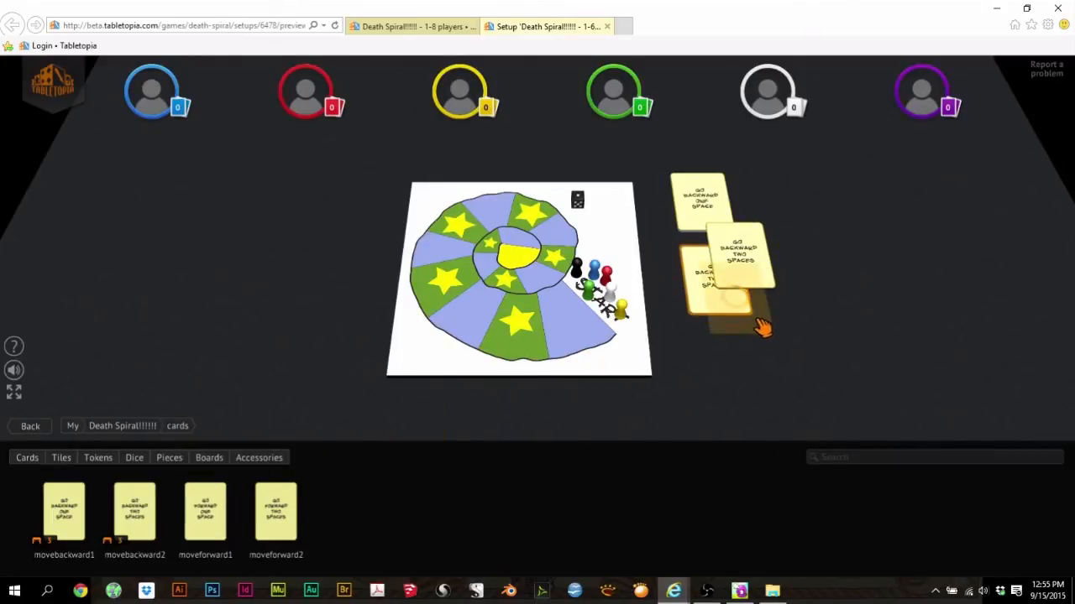
pyautogui.rightClick(755, 321)
pyautogui.click(784, 330)
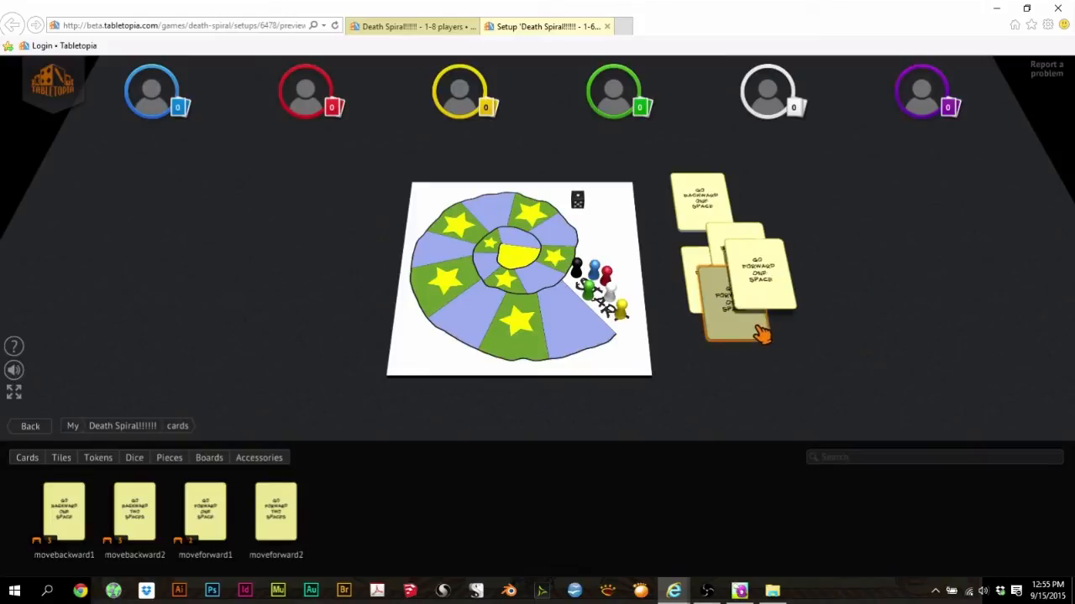
pyautogui.rightClick(754, 328)
pyautogui.click(784, 338)
# - Add three copies of the moveforward2 card and stack all the loose cards onto the movebackward1 pile as one deck
pyautogui.moveTo(286, 512); pyautogui.dragTo(772, 311)
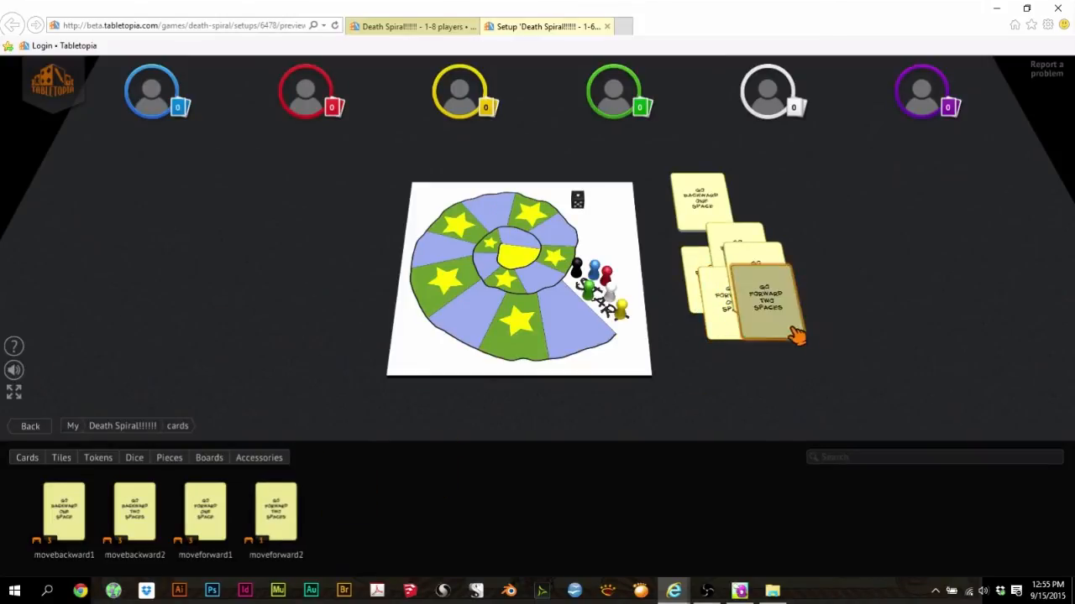
pyautogui.rightClick(787, 332)
pyautogui.click(791, 334)
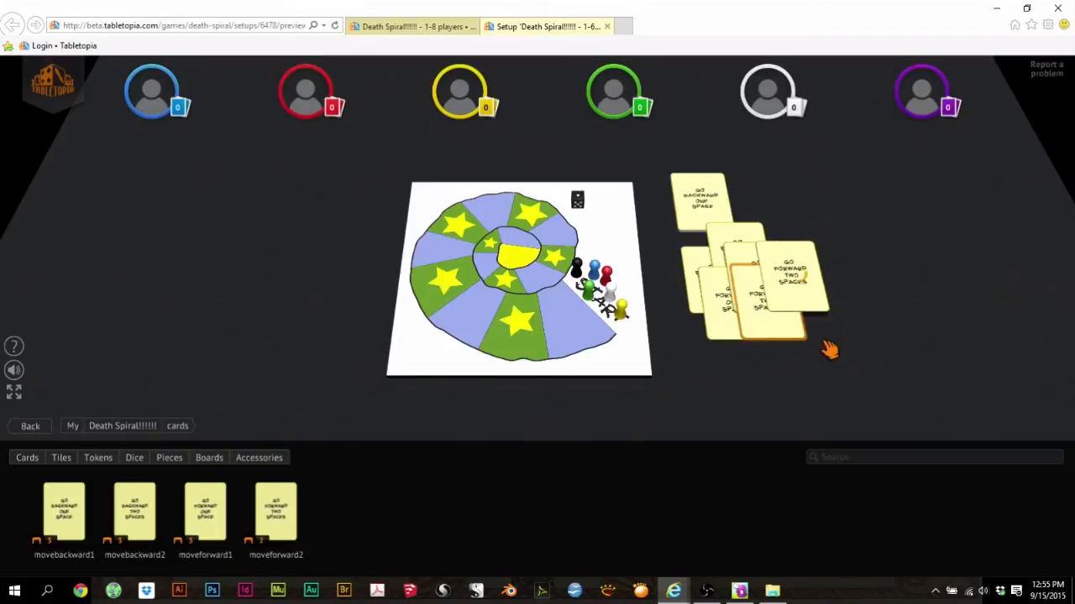
pyautogui.moveTo(853, 243)
pyautogui.mouseDown()
pyautogui.moveTo(829, 267)
pyautogui.moveTo(683, 330)
pyautogui.mouseUp()
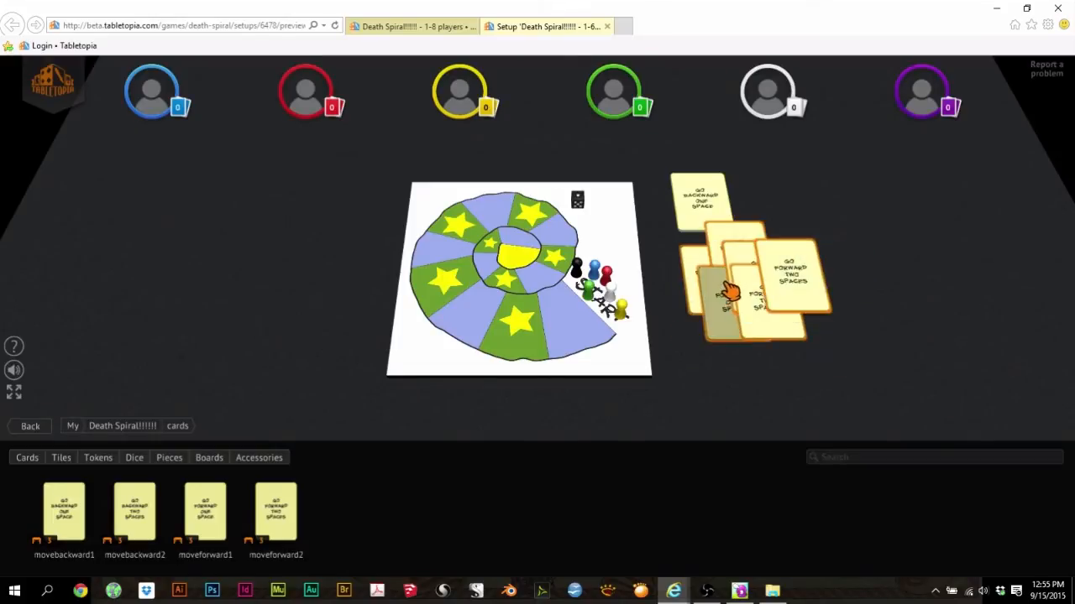
pyautogui.moveTo(715, 293); pyautogui.dragTo(710, 210)
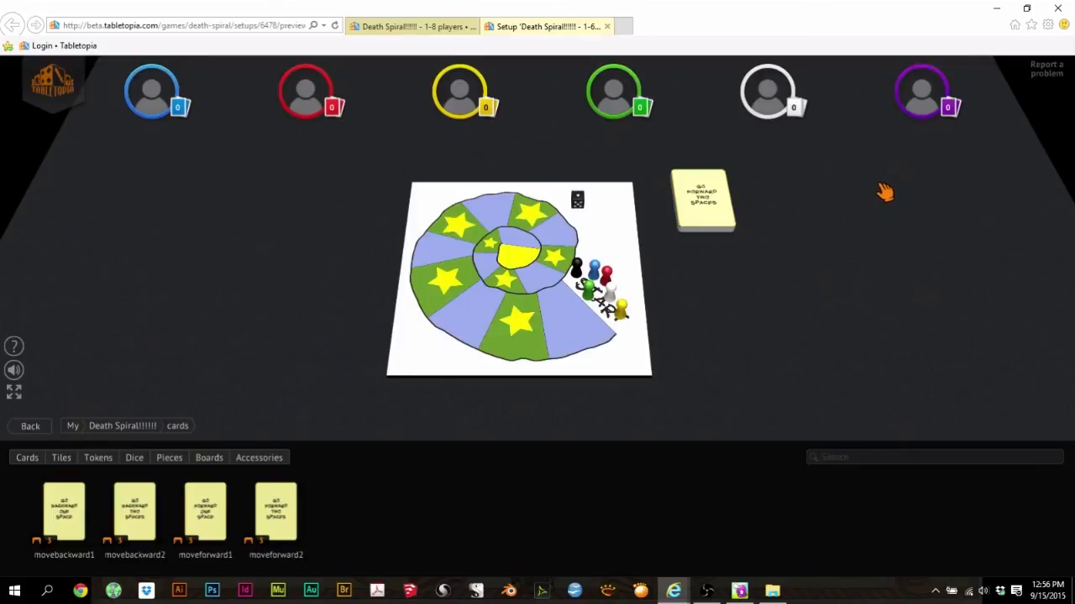
# - Change the purple player's colour to black
pyautogui.click(927, 98)
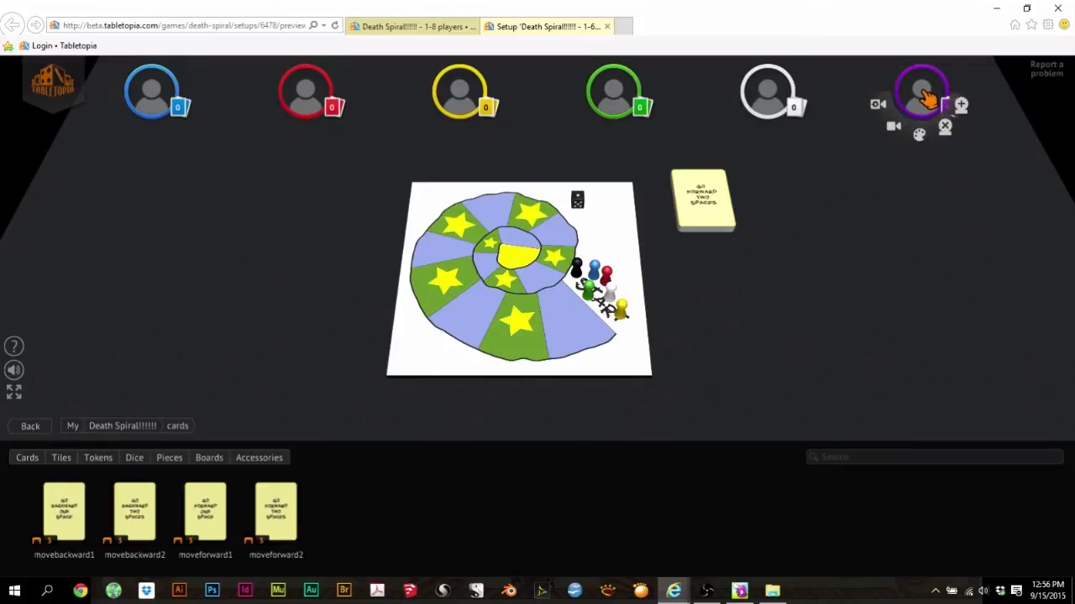
pyautogui.click(920, 136)
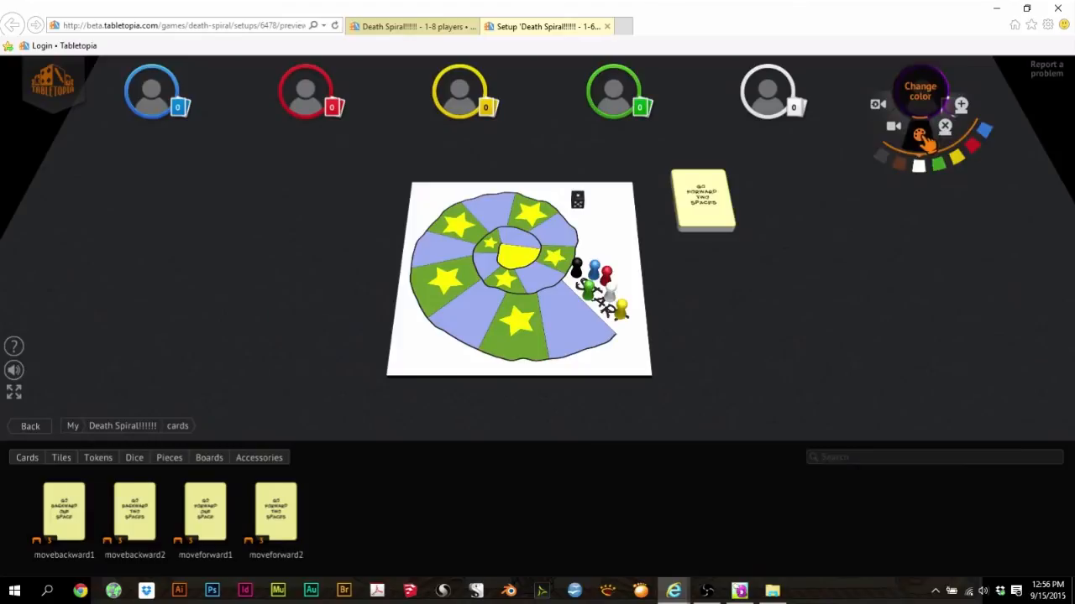
pyautogui.click(887, 166)
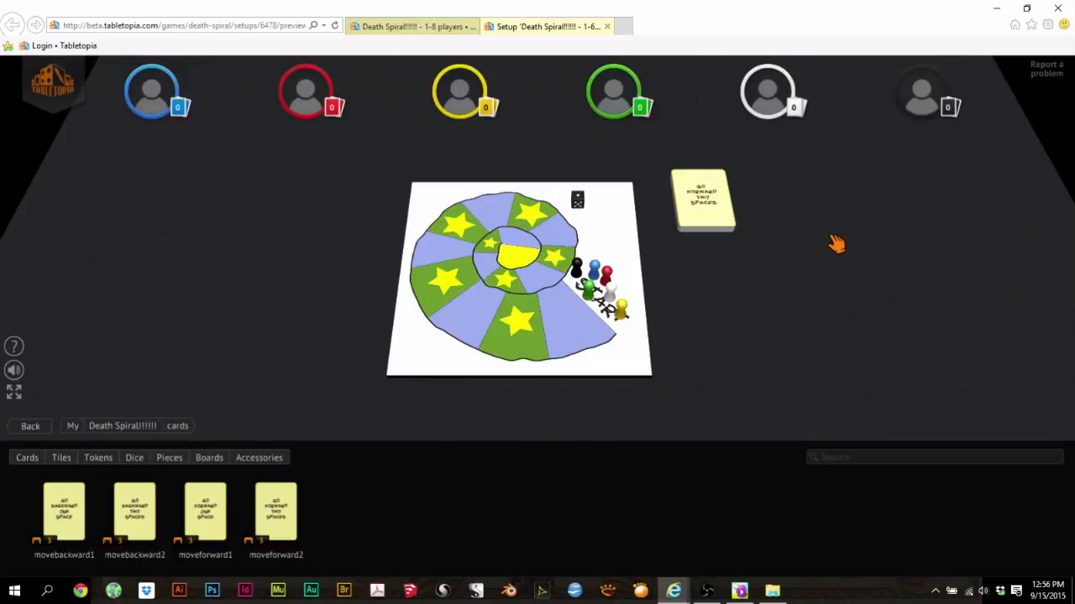
# - Keep deck creation with drag'n'drop and Enable hand switched on in the setup's settings
pyautogui.click(52, 82)
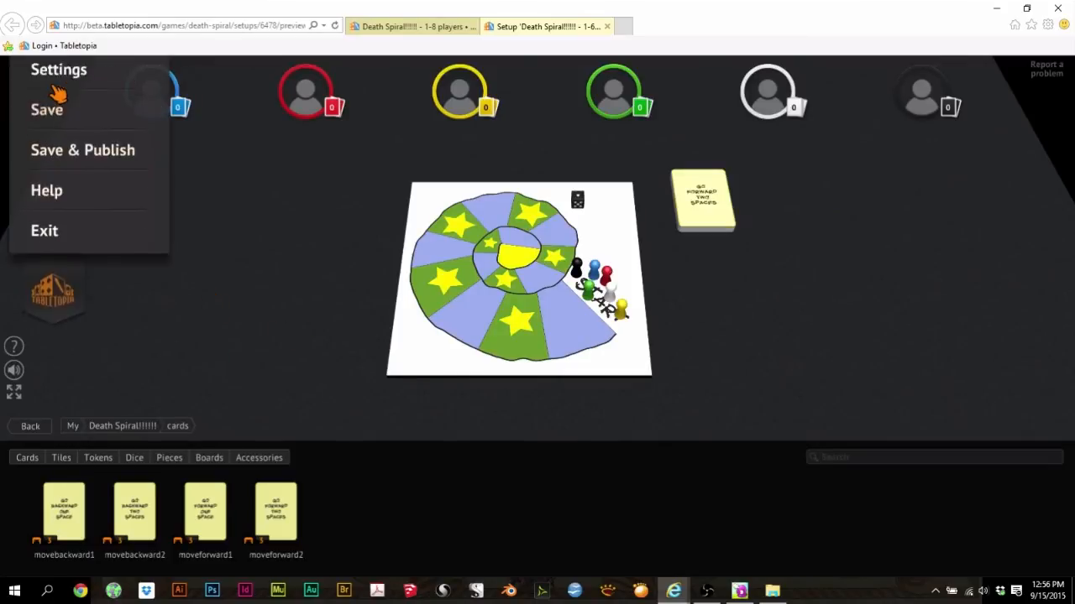
pyautogui.click(72, 251)
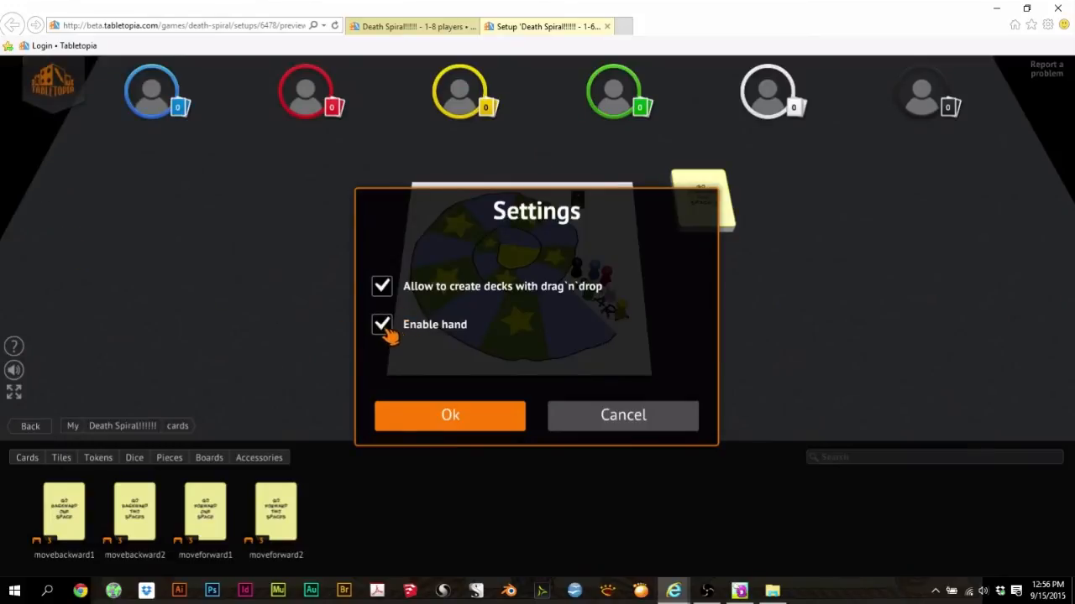
pyautogui.click(489, 420)
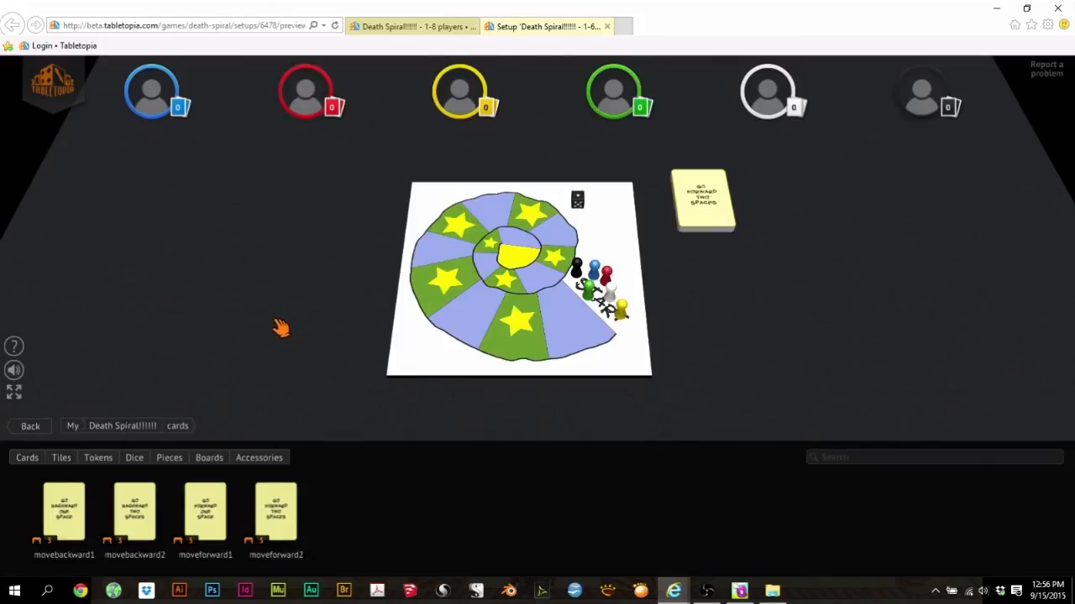
# - Save the setup and exit to its page with the component list
pyautogui.click(52, 81)
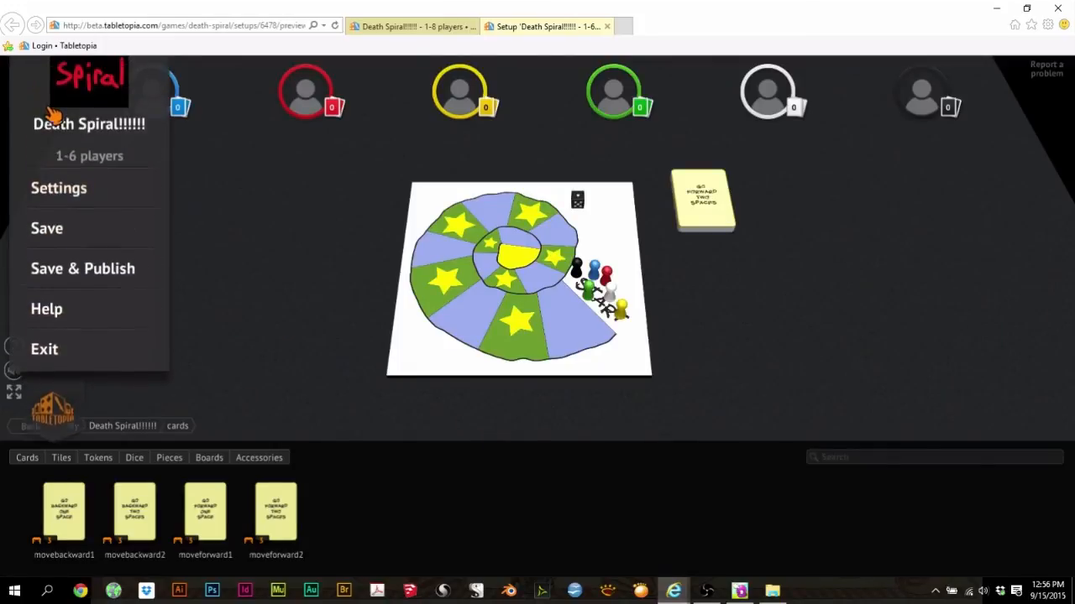
pyautogui.click(47, 283)
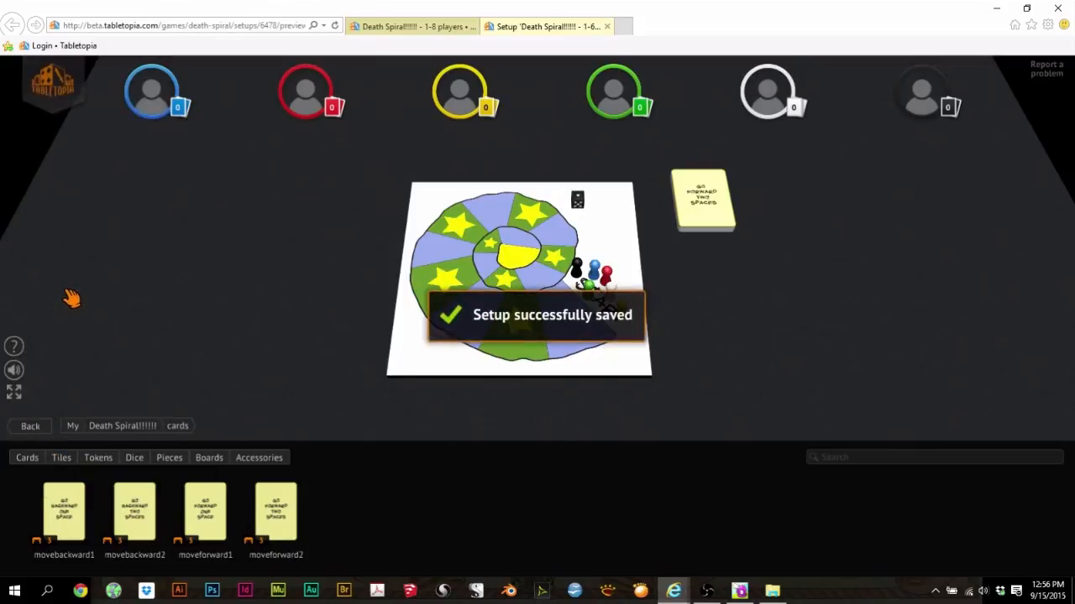
pyautogui.scroll(-4, 591, 353)
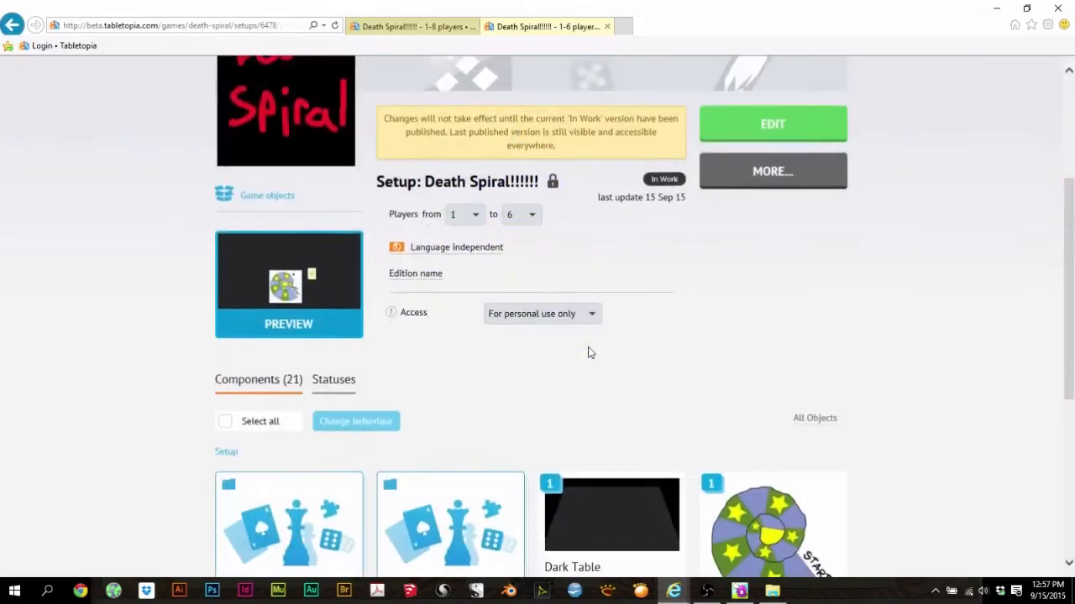
pyautogui.scroll(-2, 597, 347)
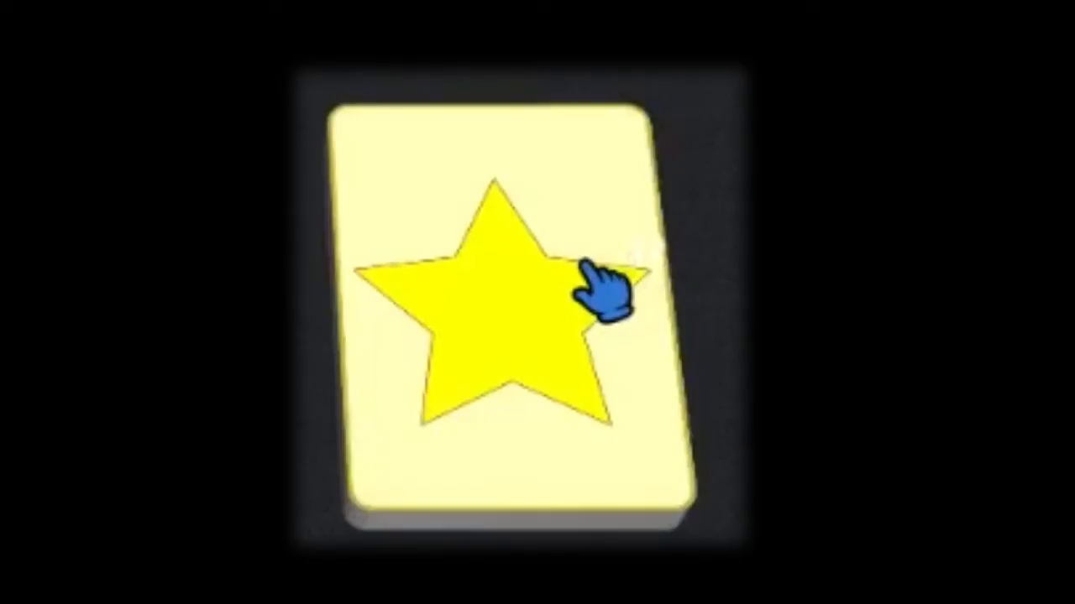
pyautogui.rightClick(577, 264)
pyautogui.click(545, 436)
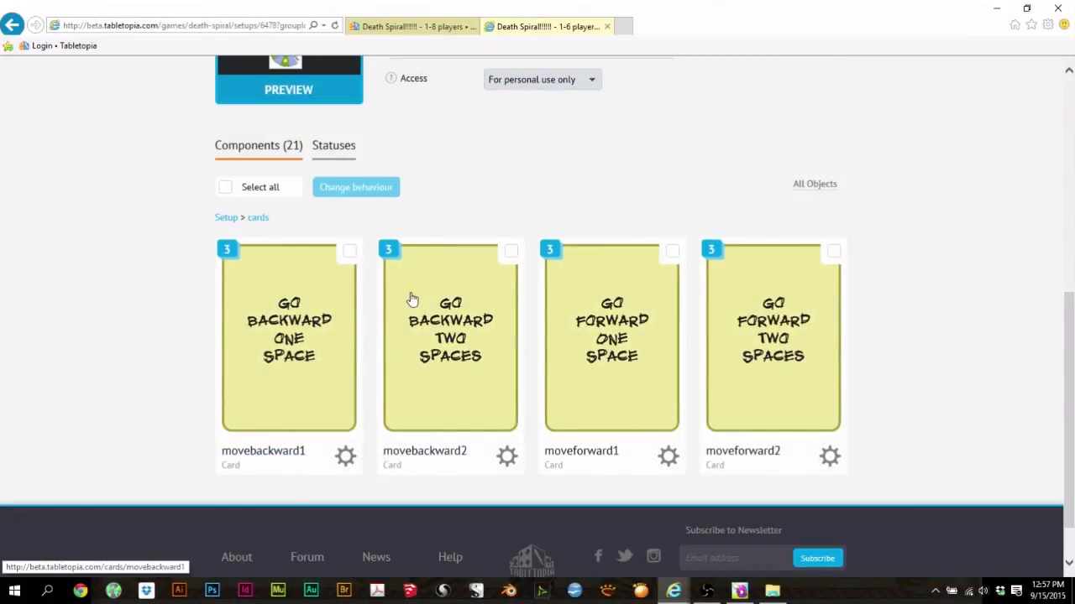
# - Open the game objects of Death Spiral!!!!!! from the setup page
pyautogui.scroll(2, 393, 275)
pyautogui.scroll(1, 391, 279)
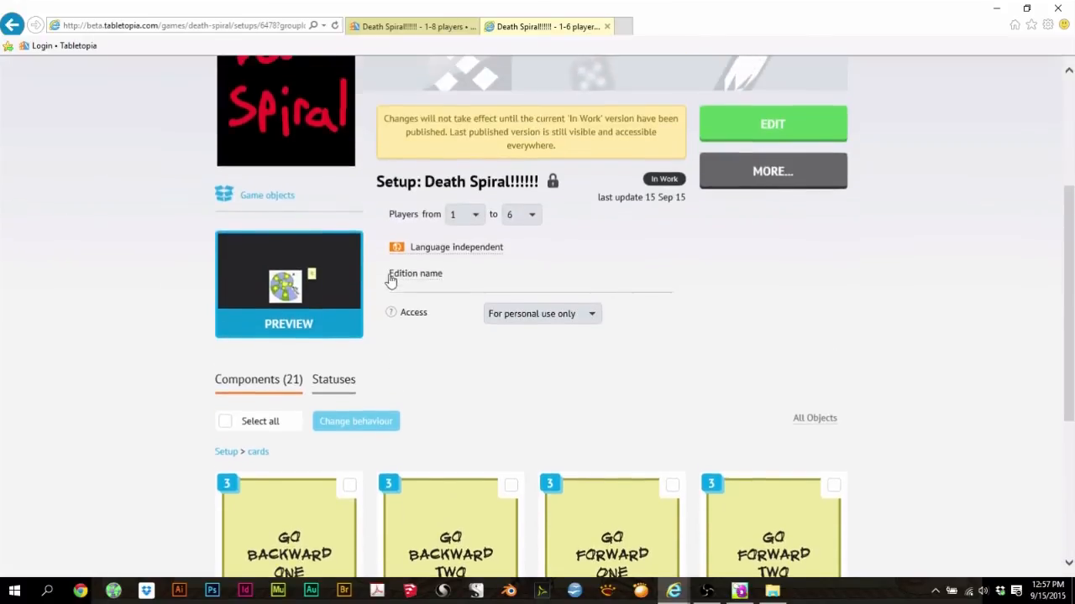
pyautogui.click(274, 202)
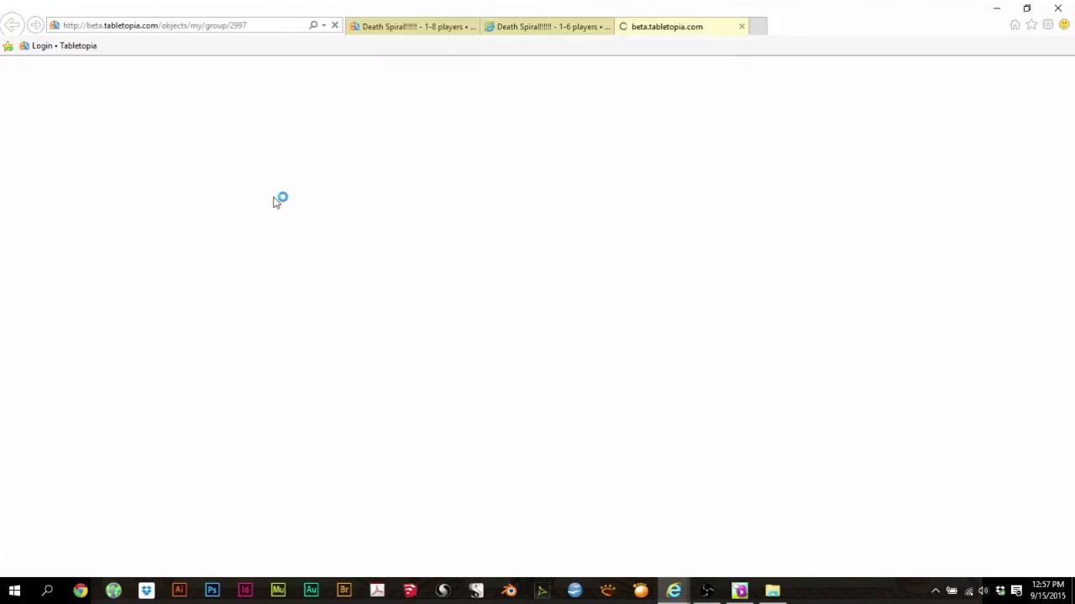
# - Open the cards group of Death Spiral!!!!!! and switch on its Random object
pyautogui.scroll(-1, 278, 256)
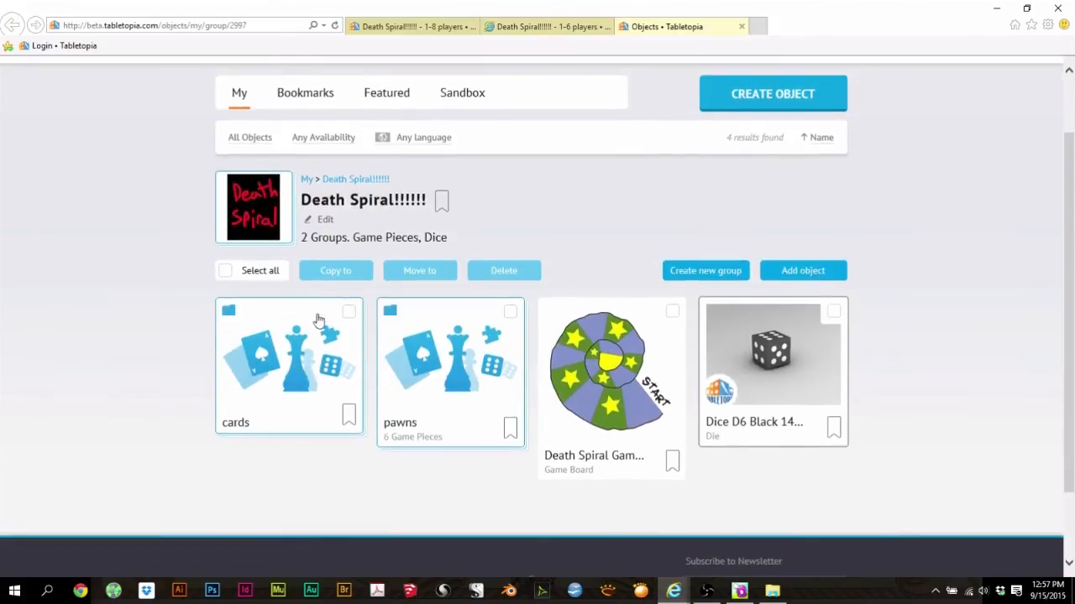
pyautogui.click(299, 356)
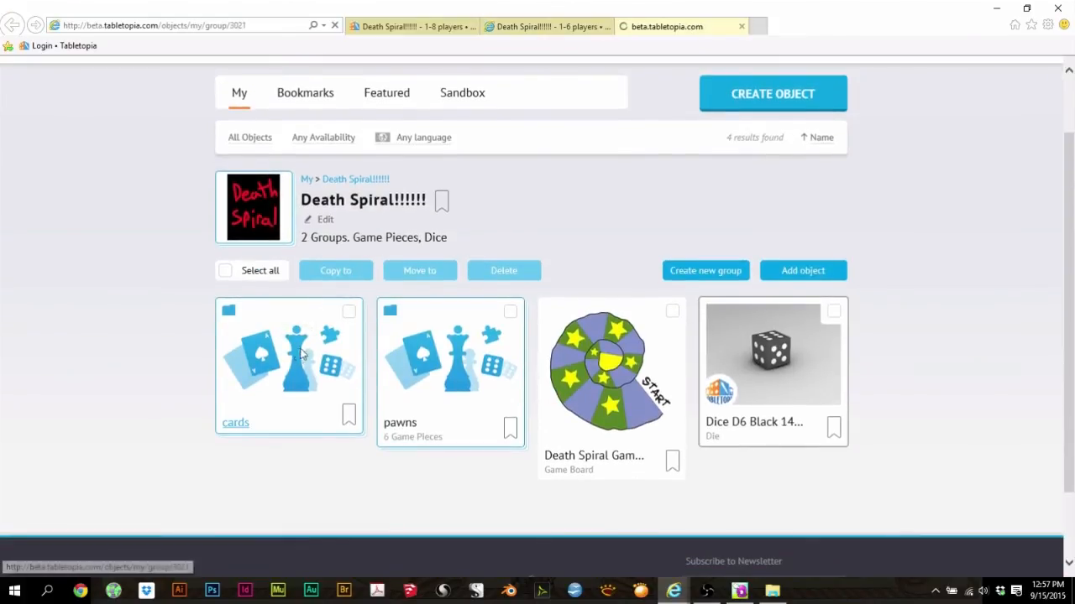
pyautogui.scroll(-2, 171, 329)
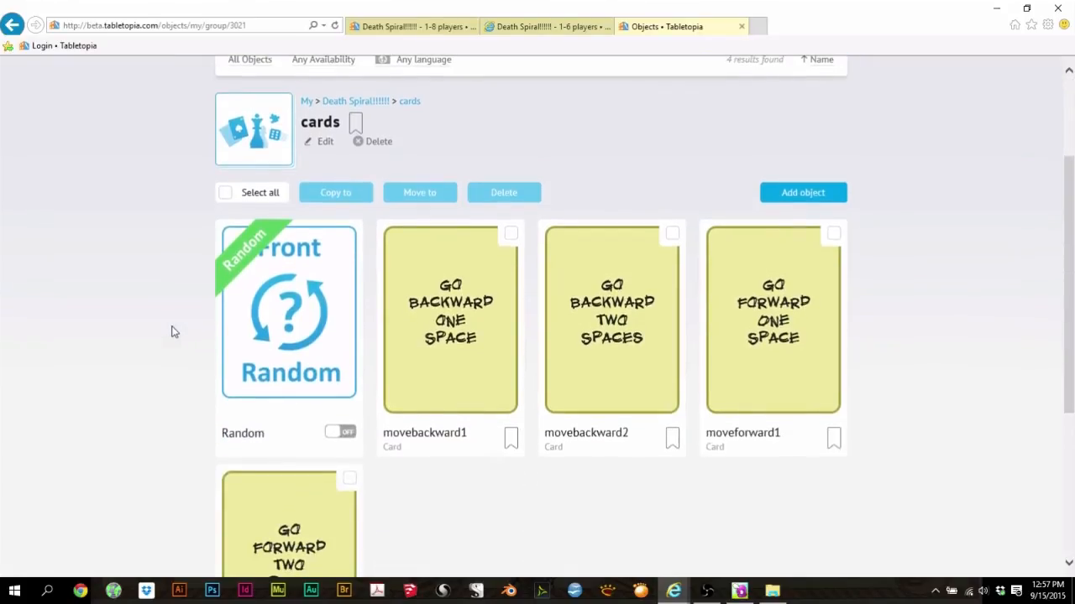
pyautogui.scroll(-1, 171, 333)
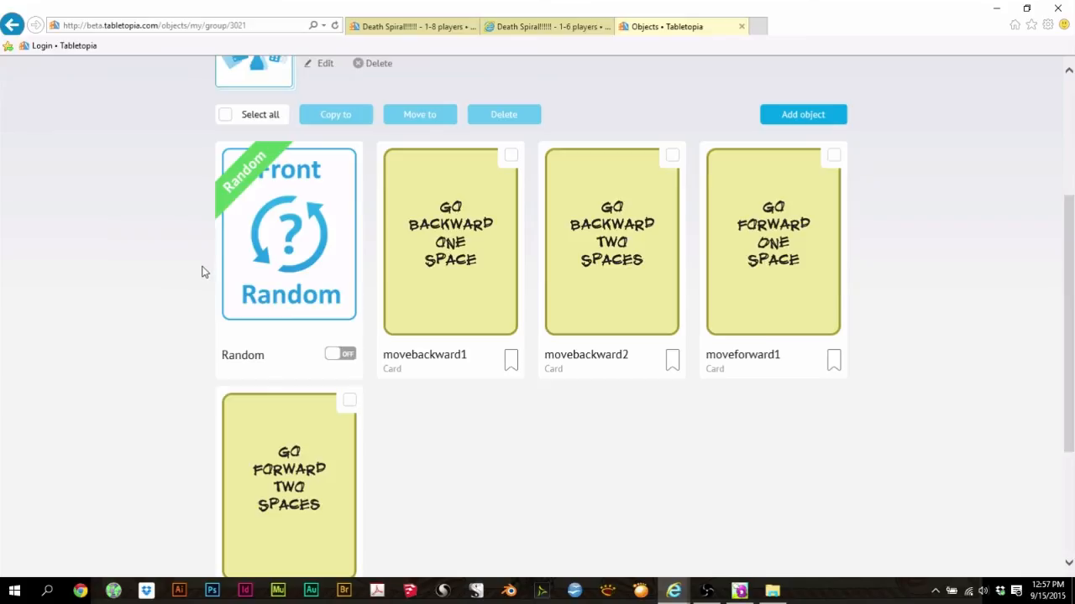
pyautogui.scroll(-1, 202, 273)
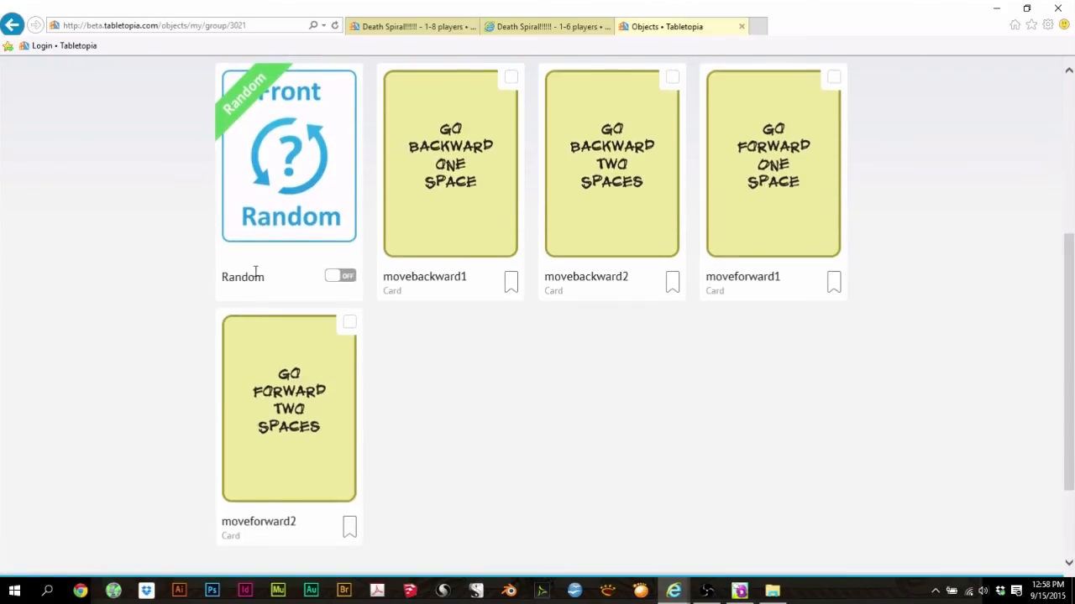
pyautogui.click(337, 280)
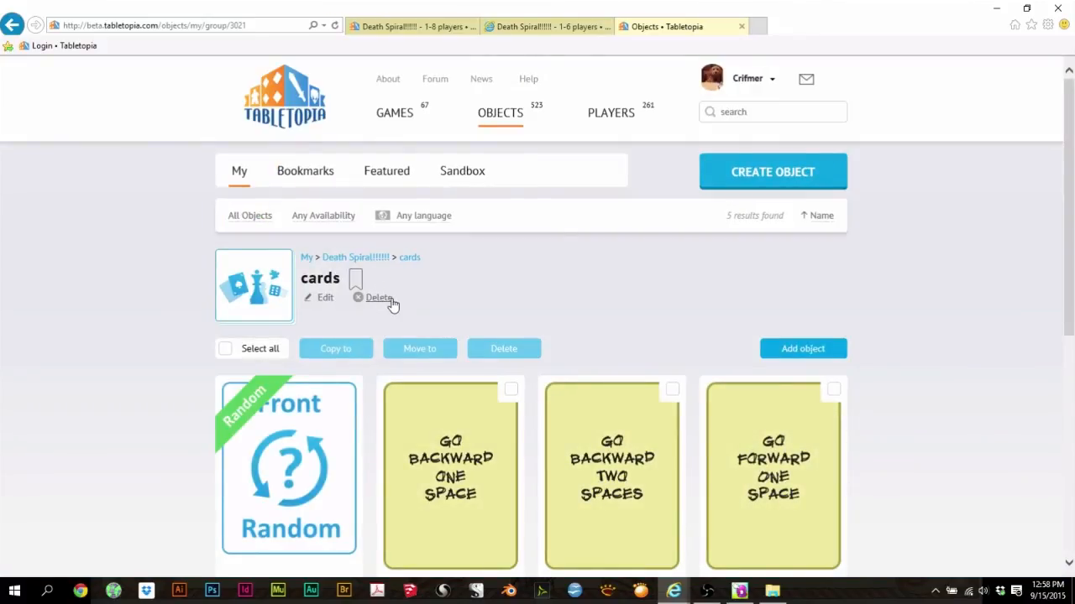
# - Set the quantity of movebackward1, movebackward2, moveforward1 and moveforward2 to 3 copies each
pyautogui.scroll(-2, 473, 359)
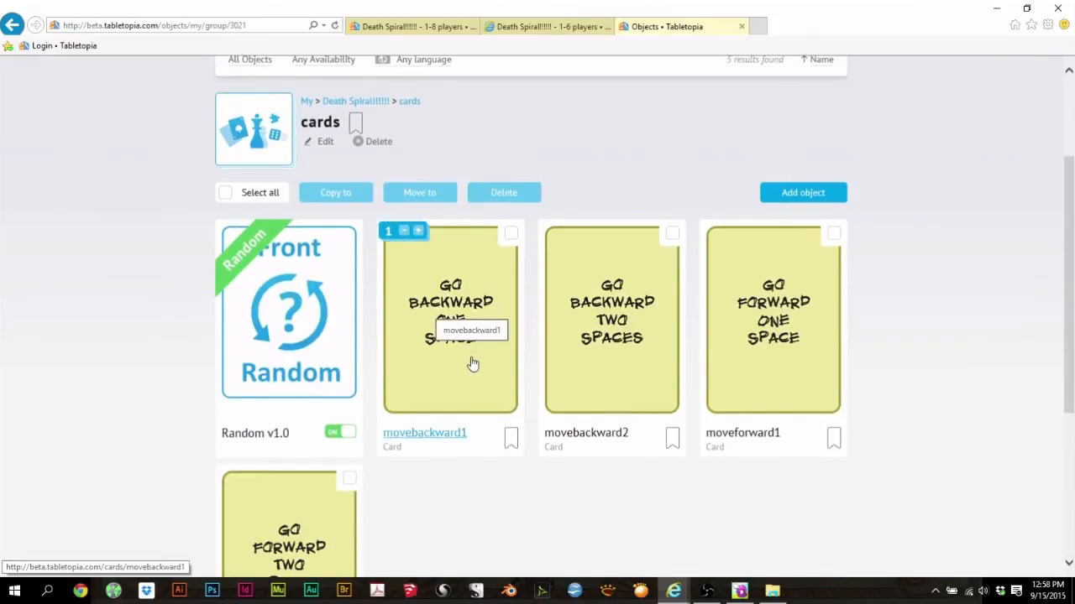
pyautogui.scroll(-1, 473, 364)
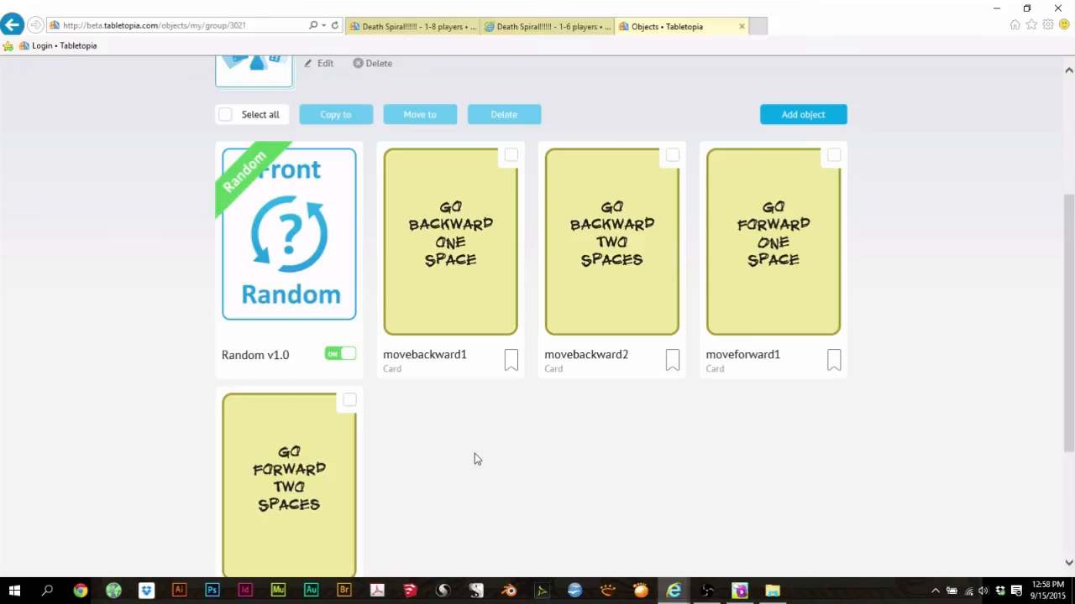
pyautogui.moveTo(416, 194)
pyautogui.click(419, 153)
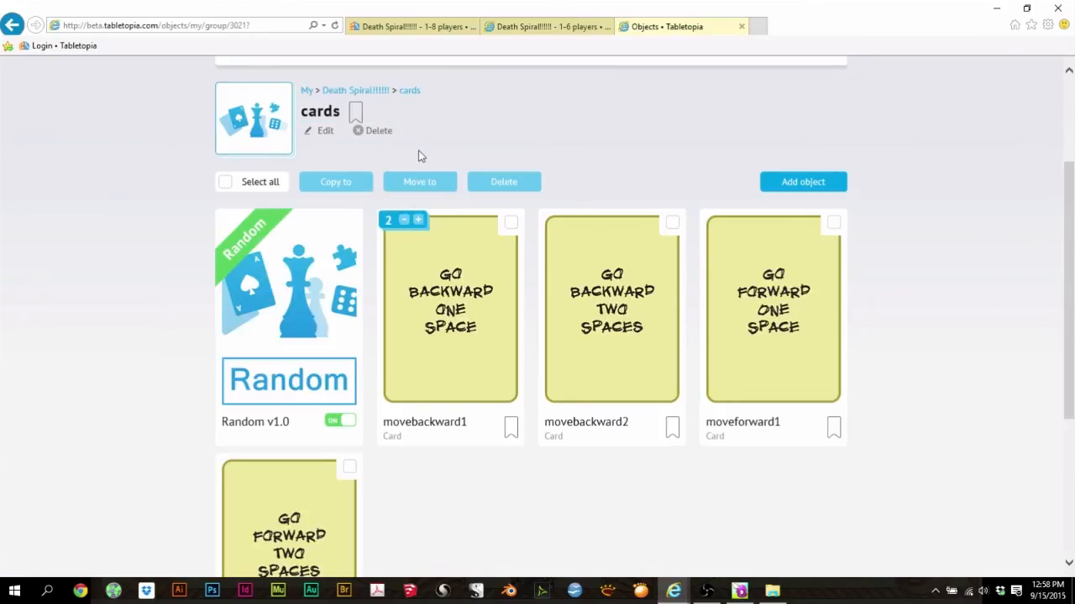
pyautogui.click(418, 220)
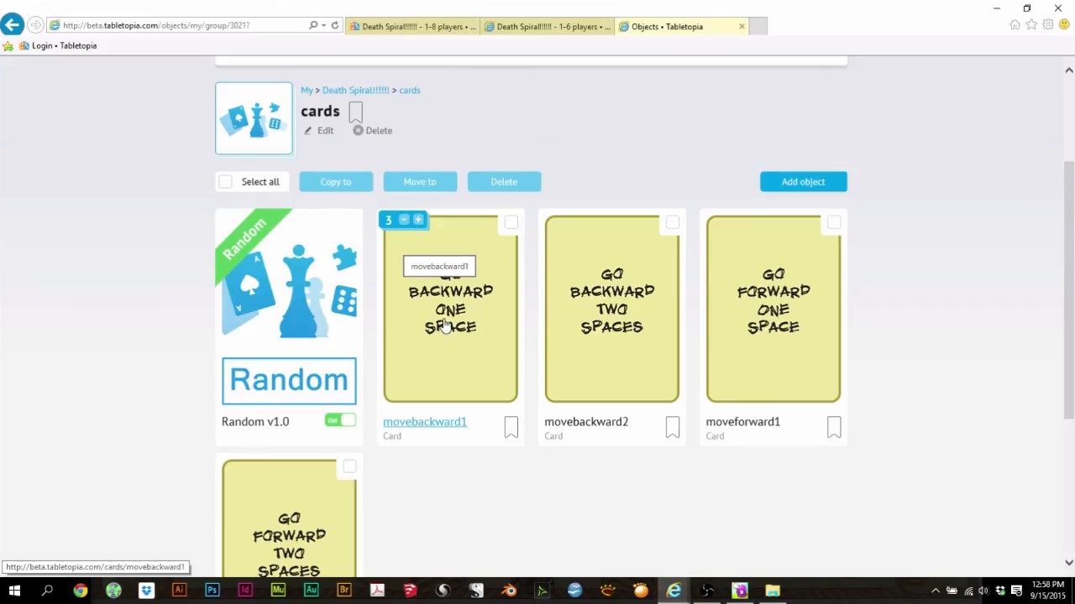
pyautogui.moveTo(578, 249)
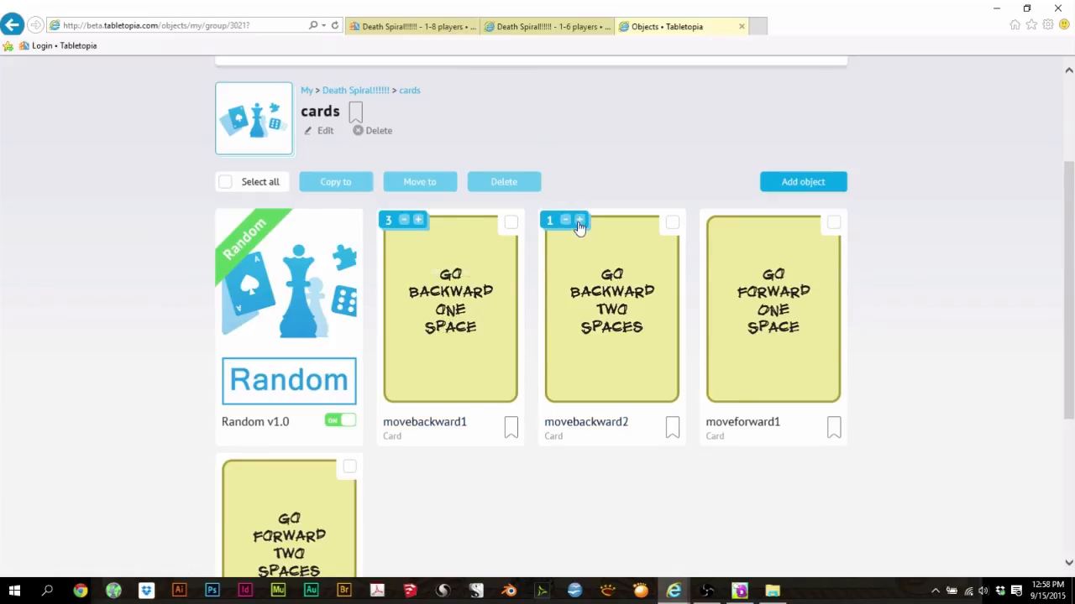
pyautogui.click(580, 221)
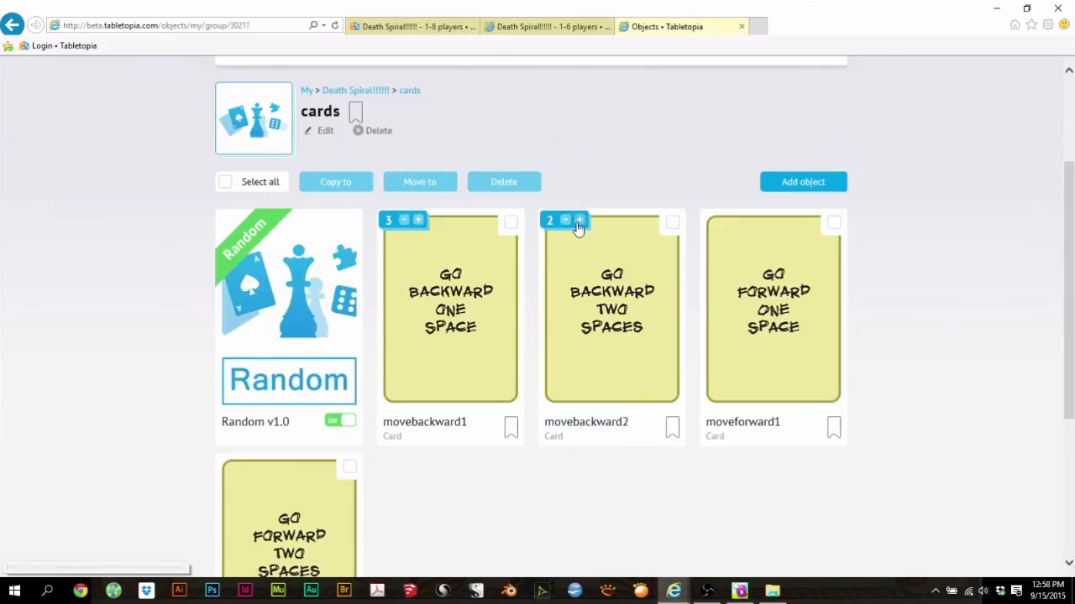
pyautogui.click(579, 220)
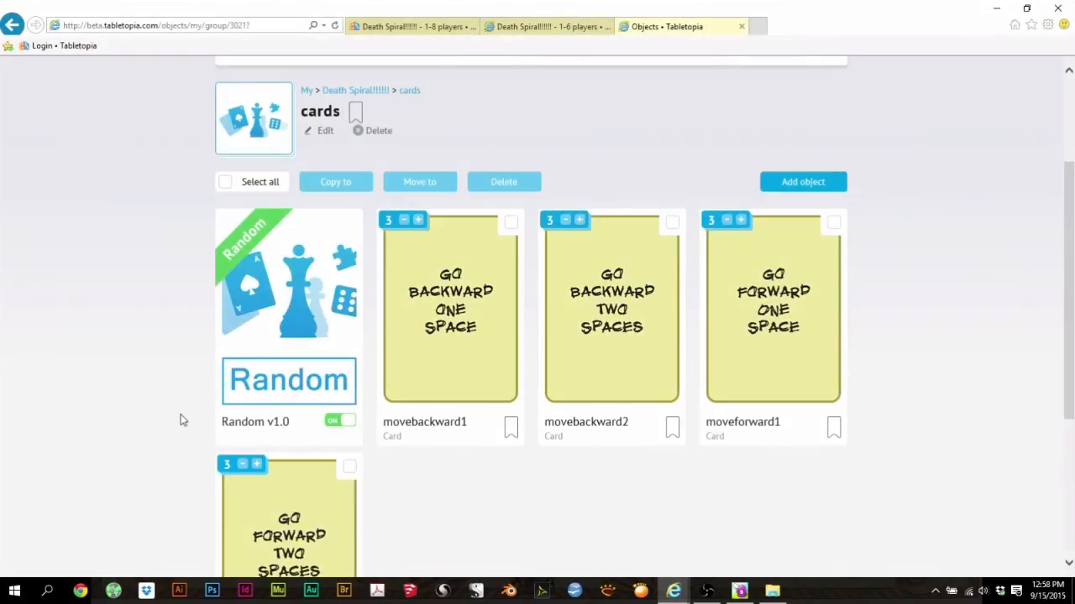
pyautogui.scroll(-1, 182, 420)
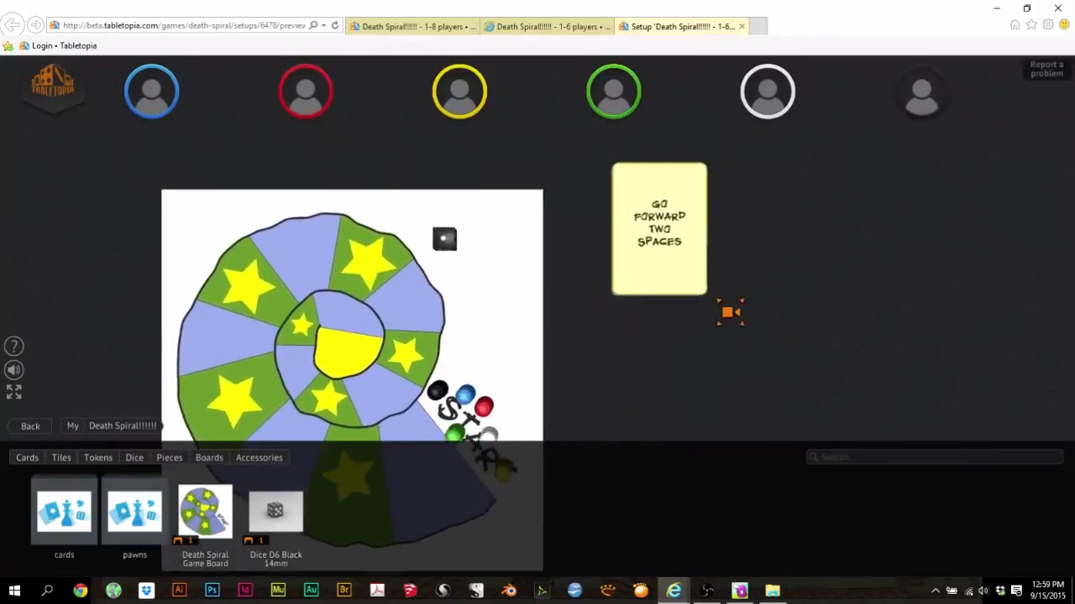
# - Remove the existing Go Forward Two Spaces card deck from the setup's table
pyautogui.rightClick(621, 250)
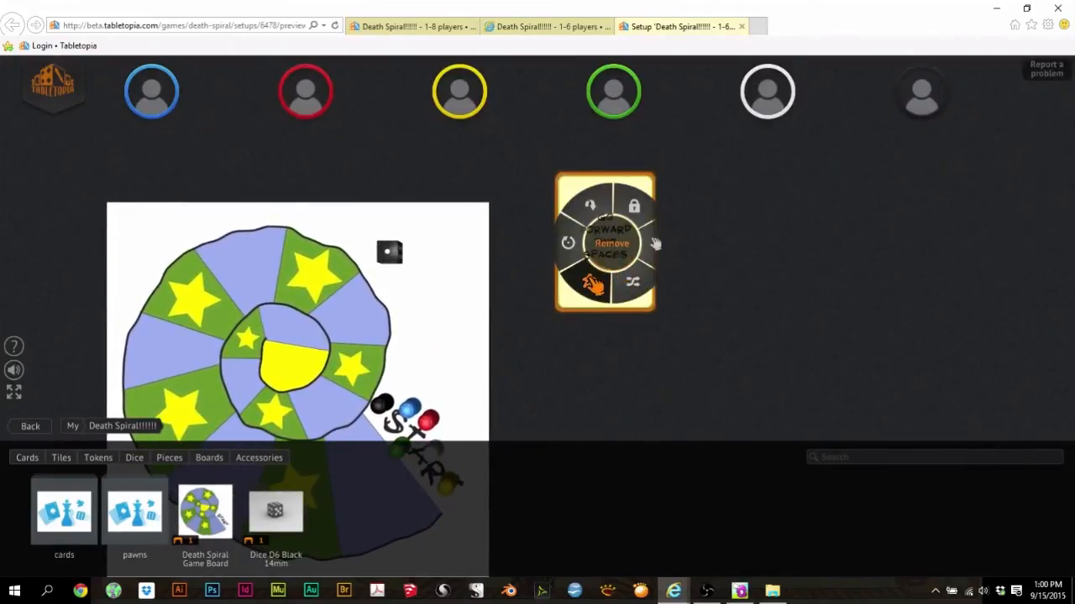
pyautogui.click(591, 285)
pyautogui.click(480, 344)
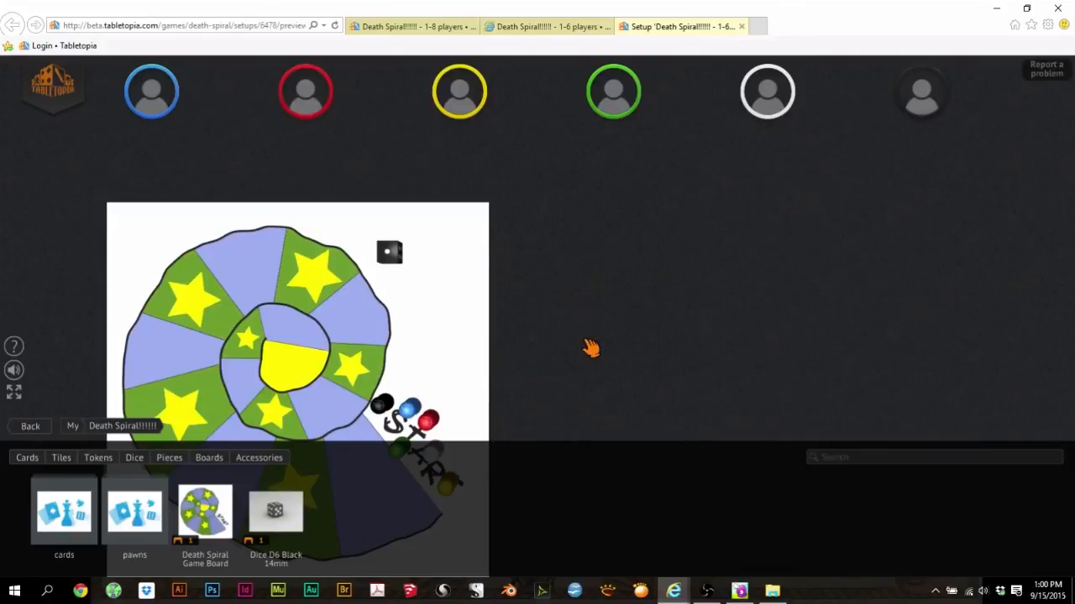
# - Place one Random v1.0 card from the cards group on the table beside the game board
pyautogui.moveTo(591, 349); pyautogui.dragTo(636, 281)
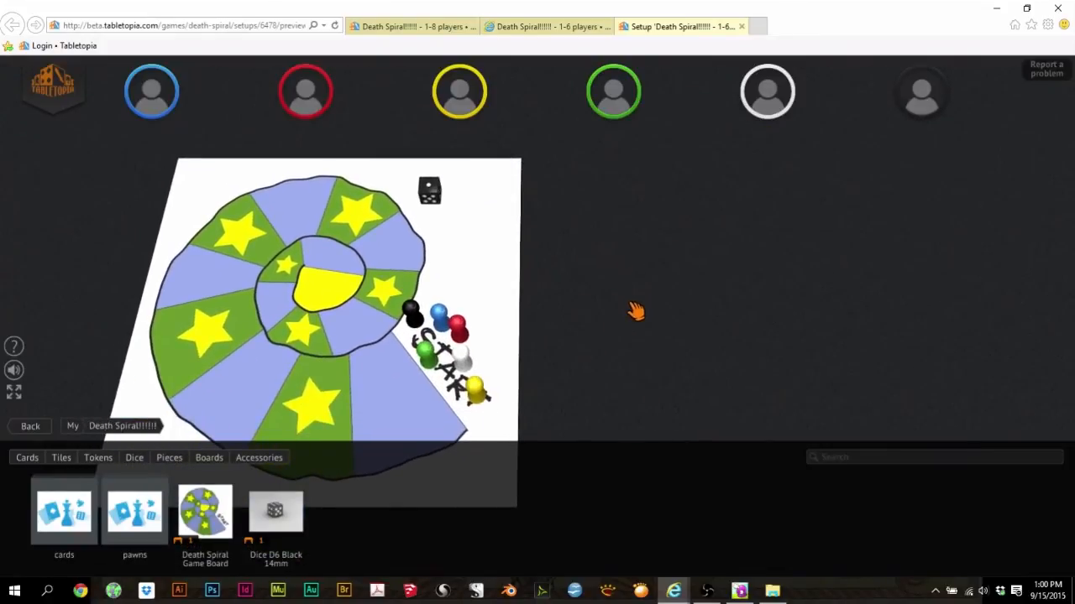
pyautogui.click(64, 514)
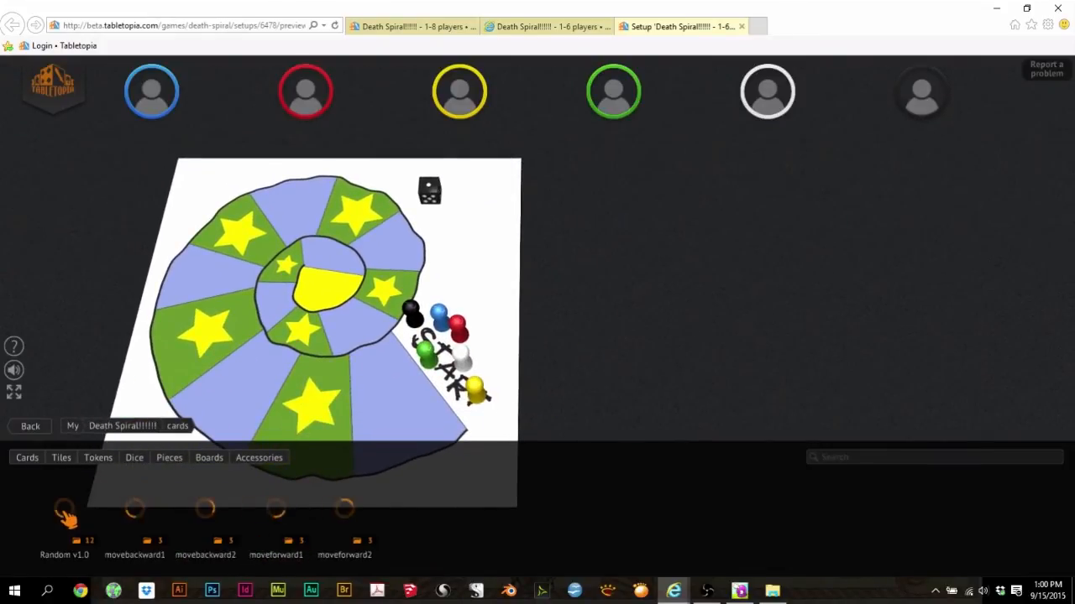
pyautogui.moveTo(65, 514); pyautogui.dragTo(636, 273)
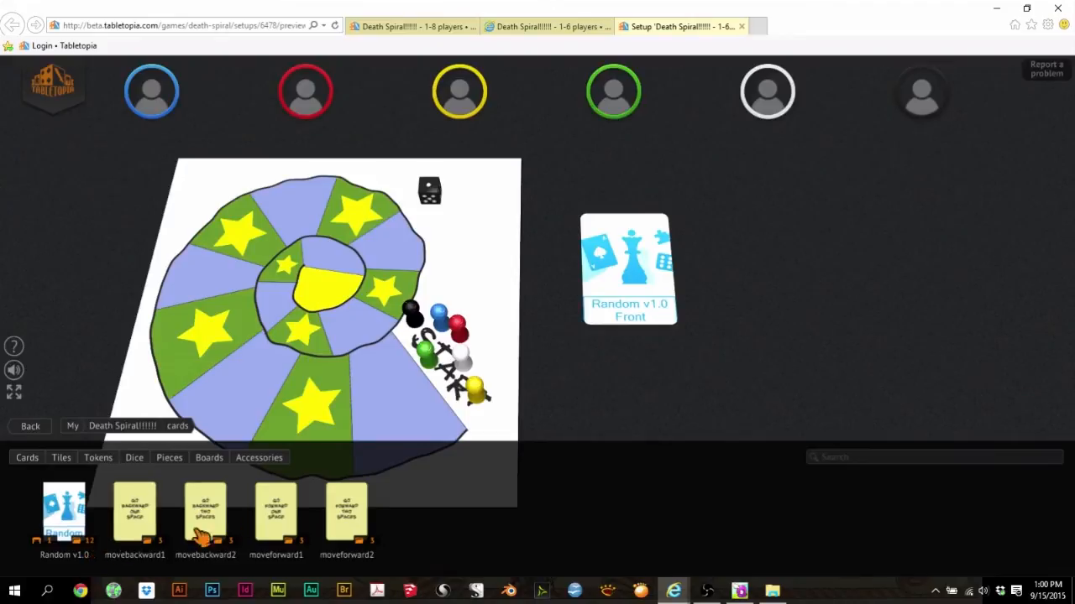
# - Clone the Random v1.0 card repeatedly until there are 12 random cards on the table
pyautogui.rightClick(660, 310)
pyautogui.click(686, 315)
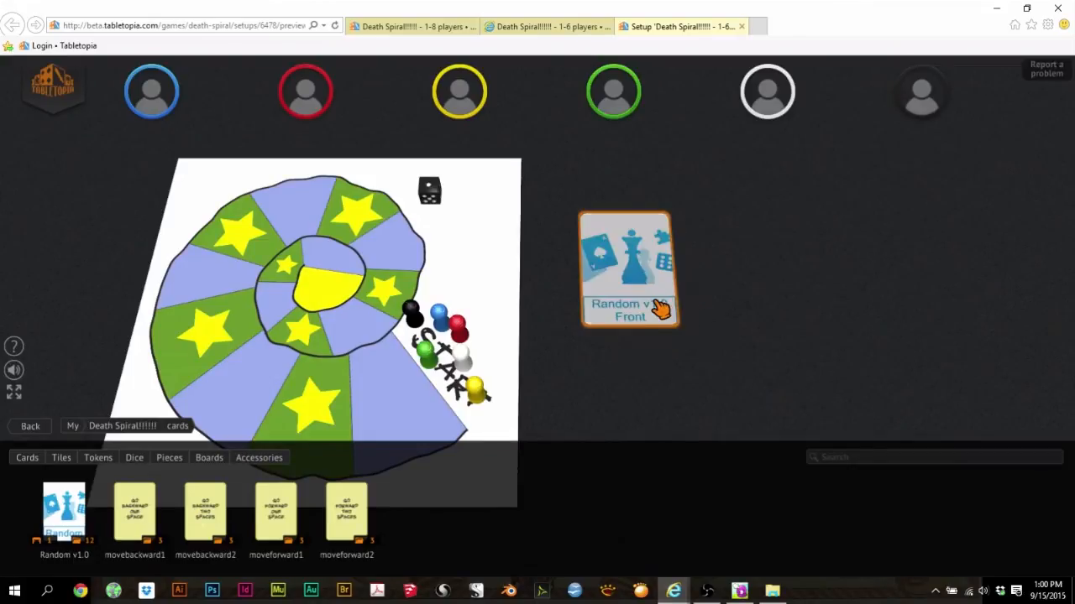
pyautogui.rightClick(655, 314)
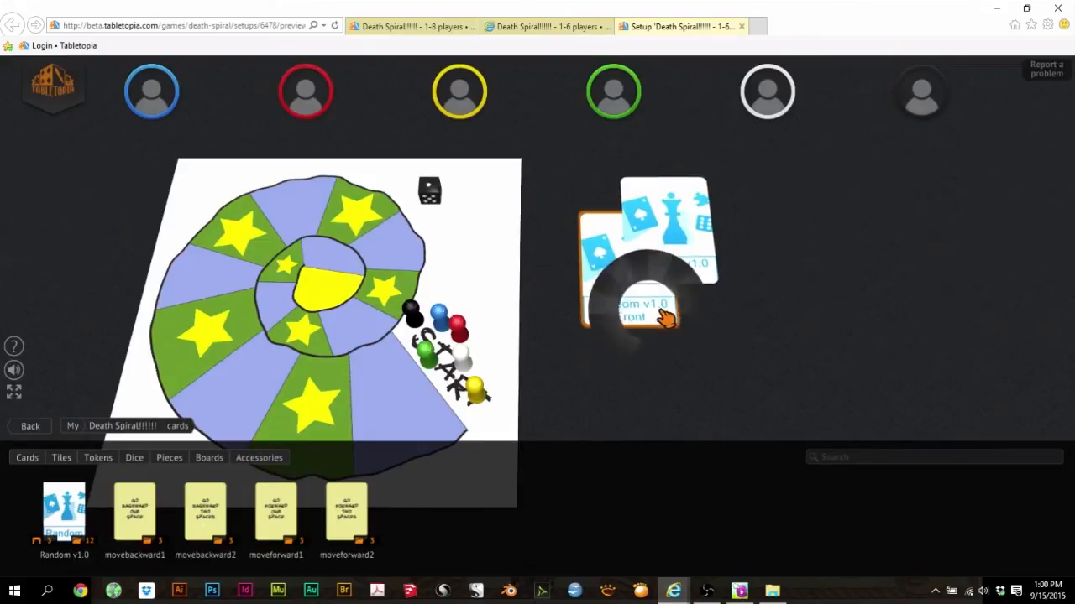
pyautogui.click(686, 318)
pyautogui.rightClick(654, 313)
pyautogui.click(688, 319)
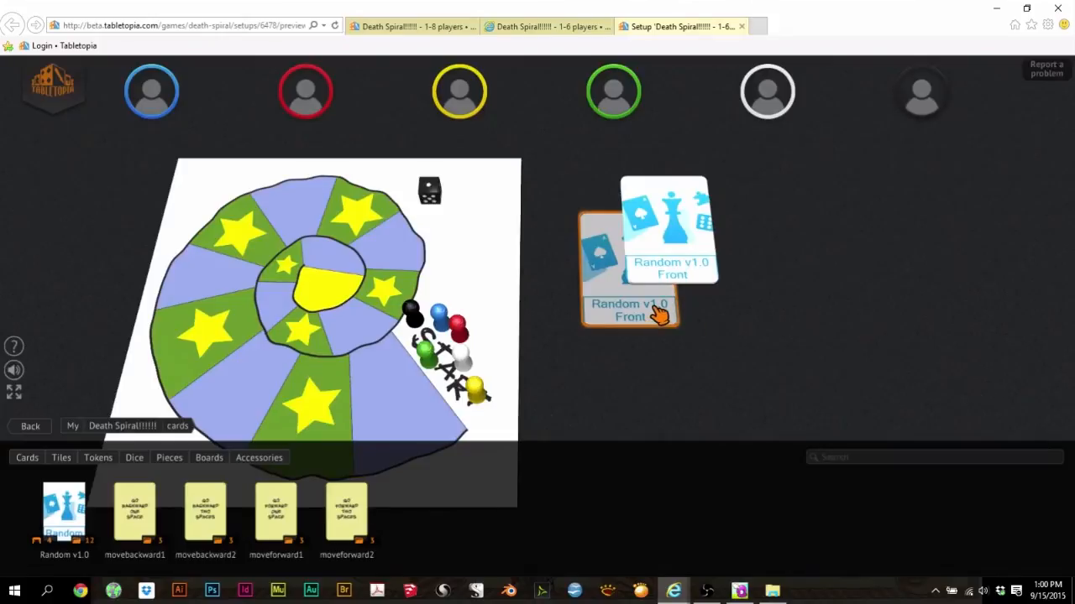
pyautogui.rightClick(659, 314)
pyautogui.click(687, 319)
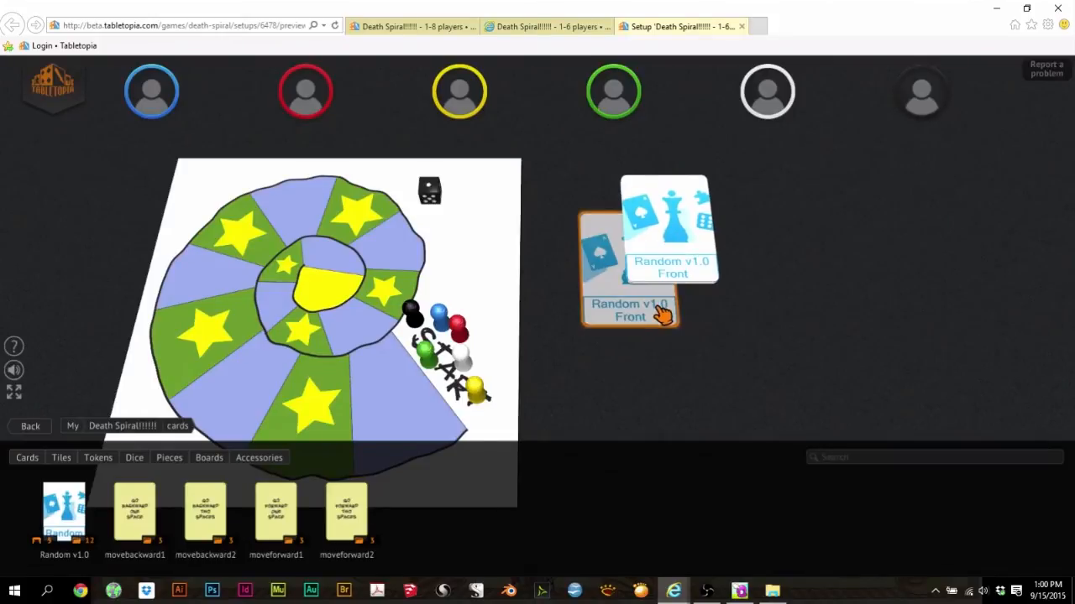
pyautogui.rightClick(661, 314)
pyautogui.click(688, 318)
pyautogui.rightClick(660, 314)
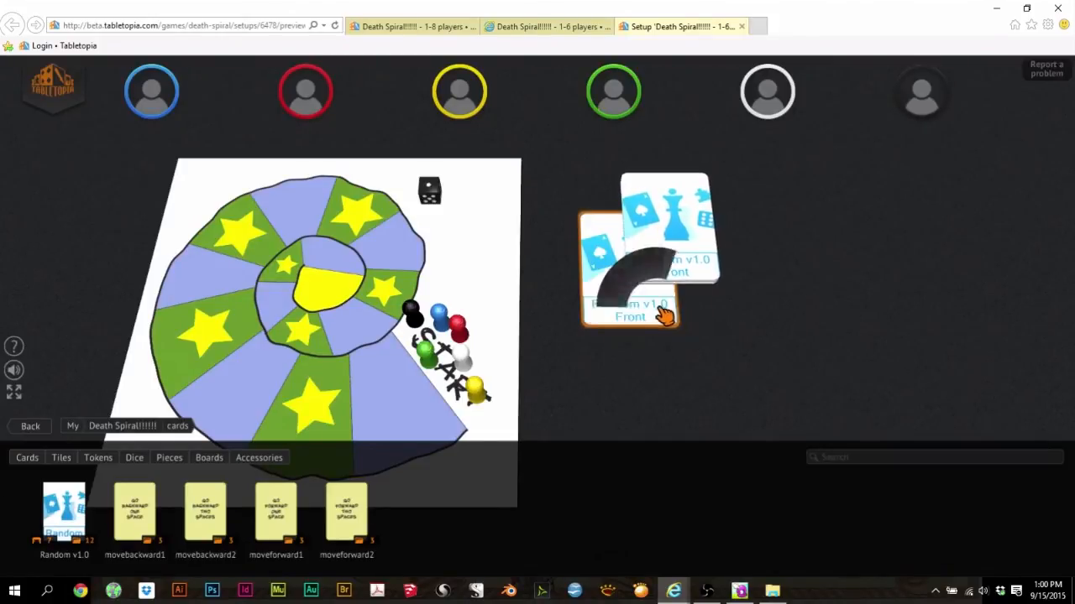
pyautogui.click(687, 318)
pyautogui.rightClick(661, 314)
pyautogui.click(688, 318)
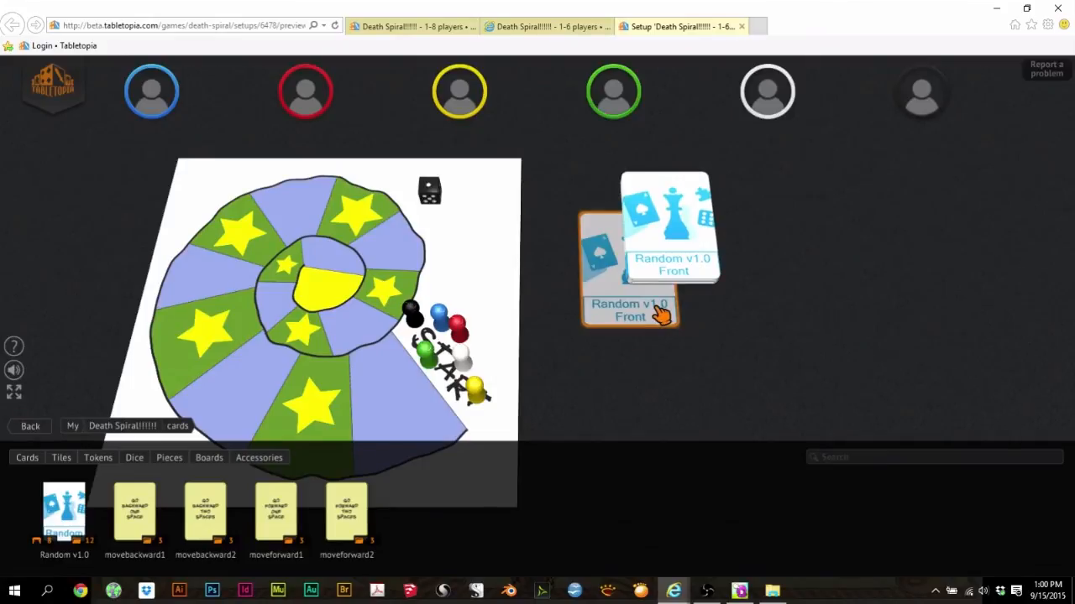
pyautogui.rightClick(660, 314)
pyautogui.click(688, 318)
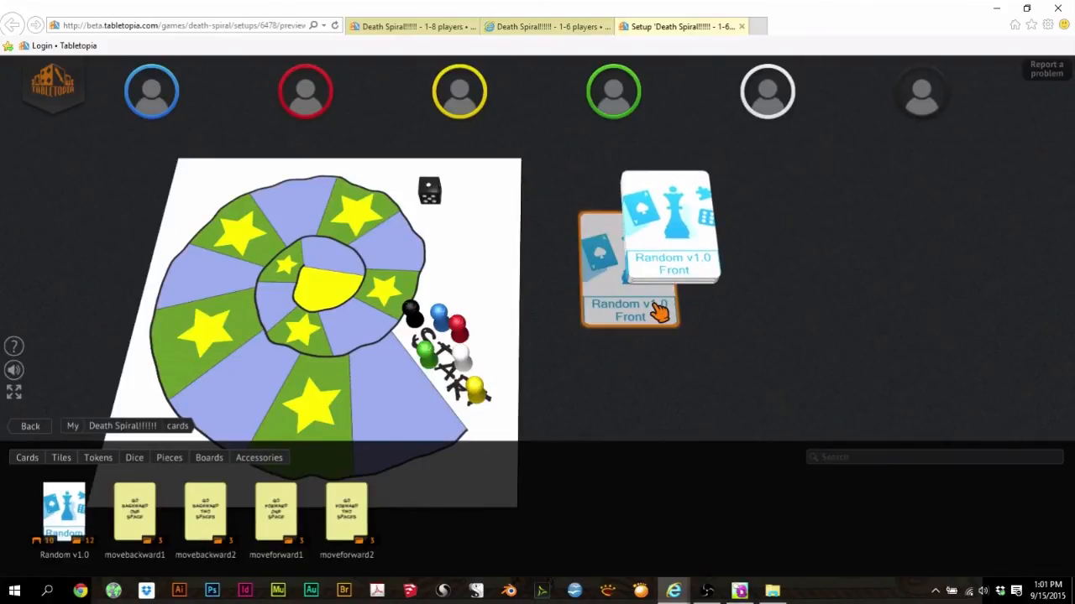
pyautogui.rightClick(661, 314)
pyautogui.click(687, 319)
pyautogui.rightClick(660, 314)
pyautogui.click(687, 318)
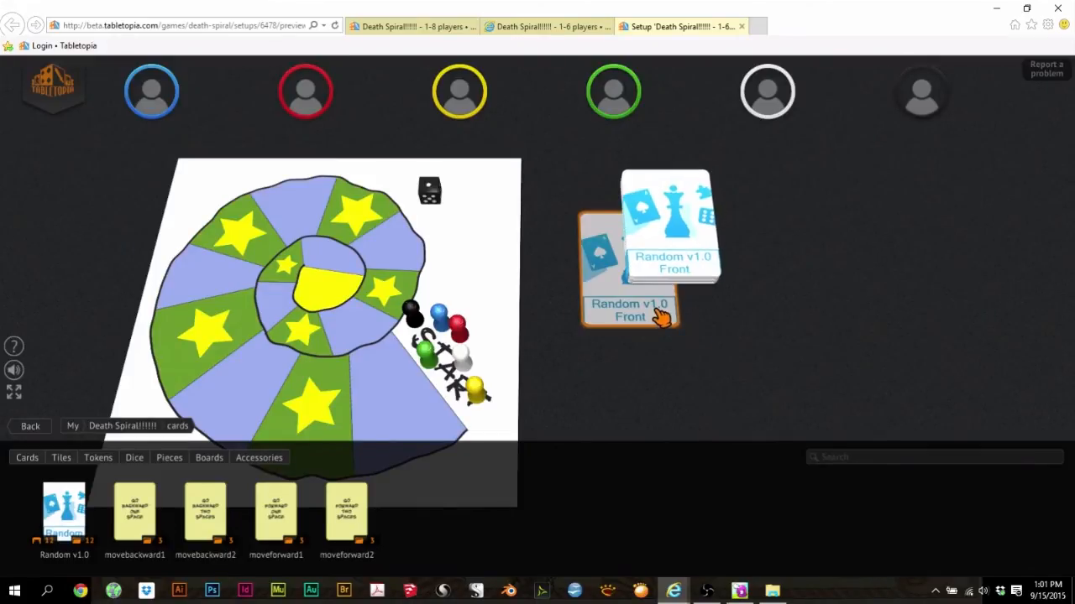
pyautogui.rightClick(661, 314)
pyautogui.click(687, 318)
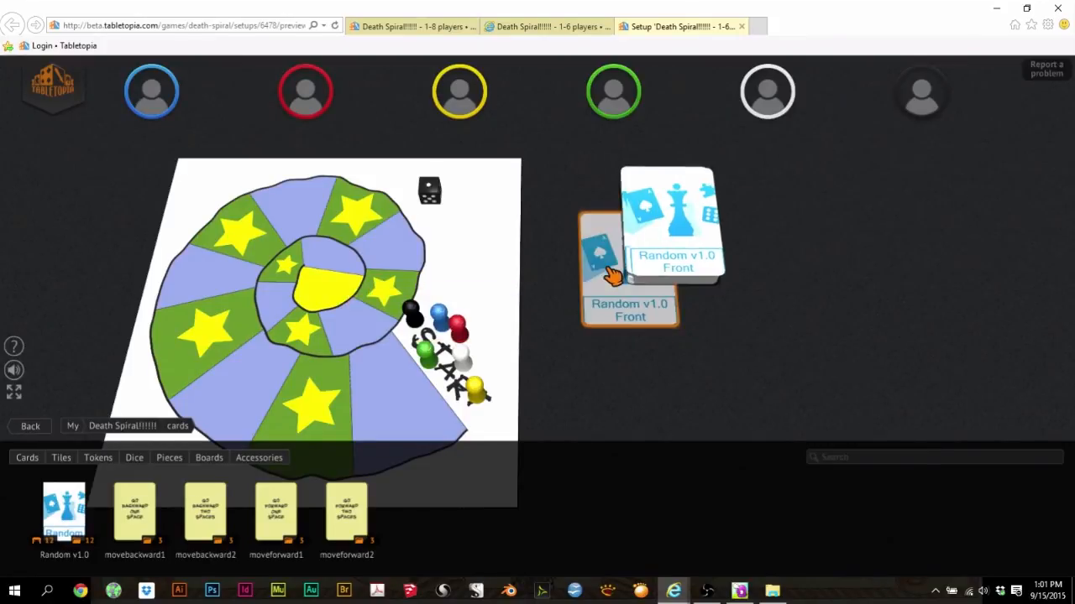
# - Move the original random card clear of the cloned pile and stack the pile onto it as one deck
pyautogui.moveTo(615, 278); pyautogui.dragTo(599, 389)
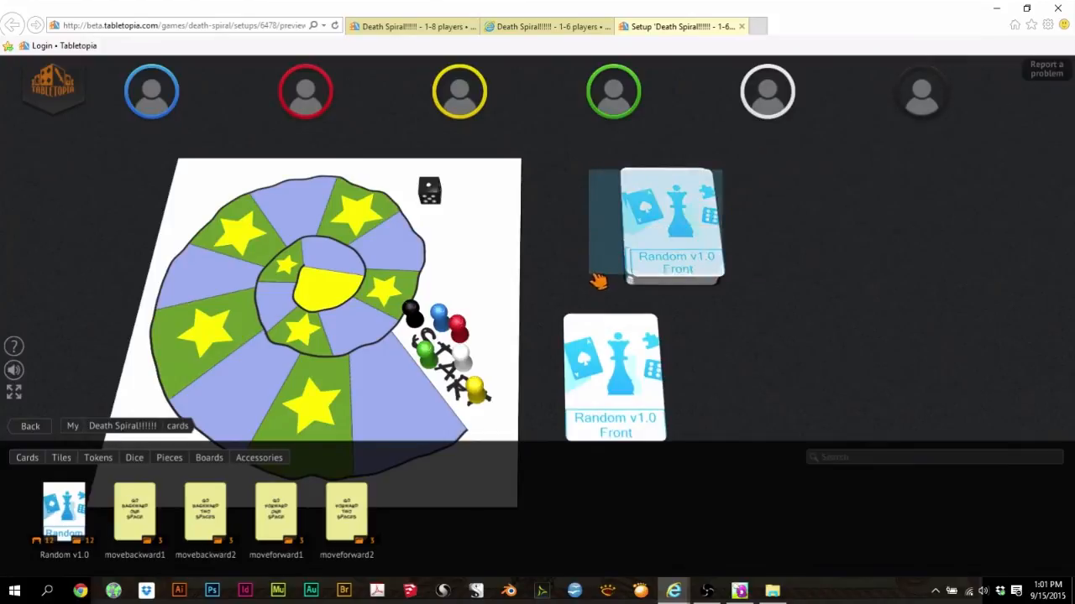
pyautogui.click(630, 270)
pyautogui.moveTo(668, 244); pyautogui.dragTo(625, 378)
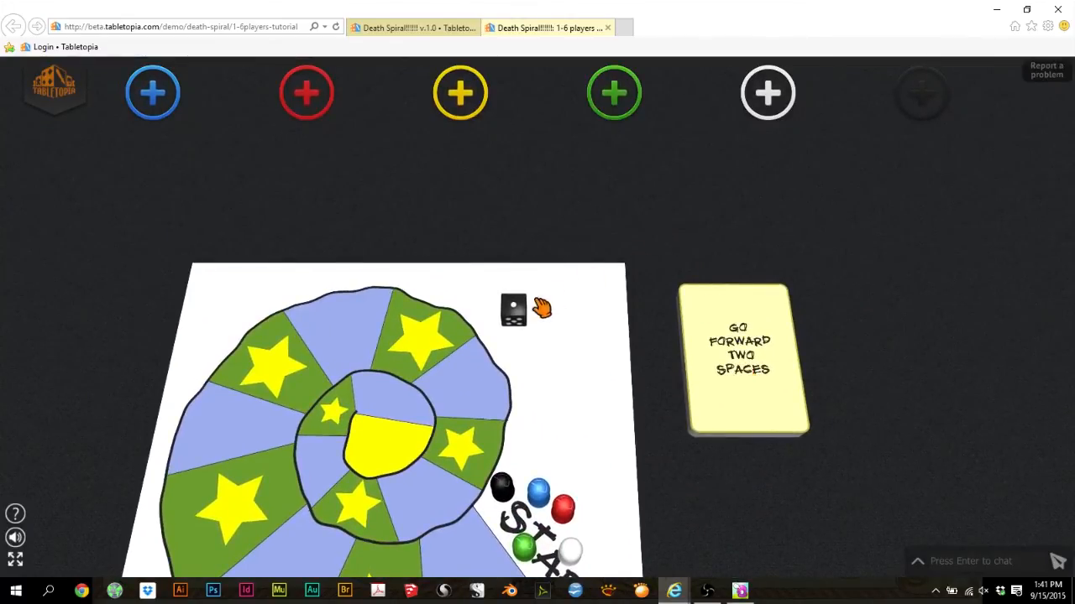
# - Take the blue player seat in the six-player demo and roll the black die
pyautogui.click(153, 92)
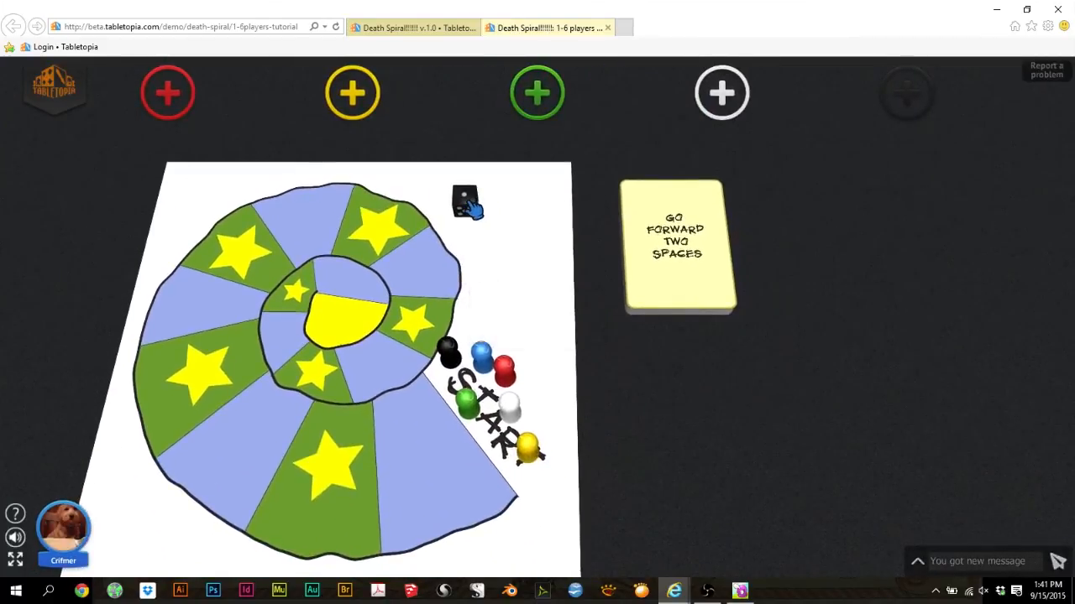
pyautogui.rightClick(470, 206)
pyautogui.moveTo(506, 217)
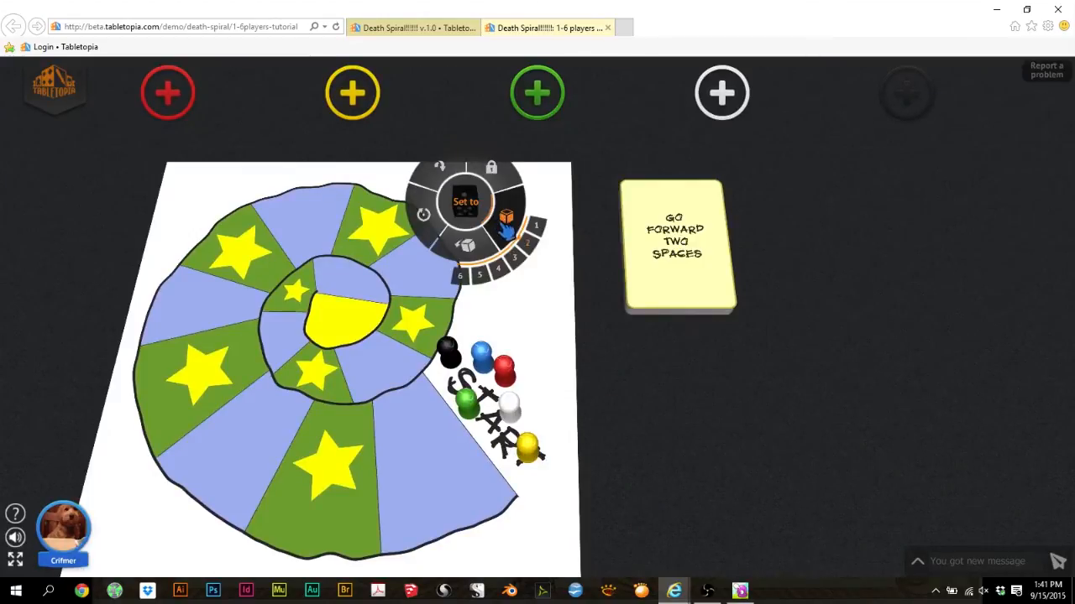
pyautogui.click(478, 255)
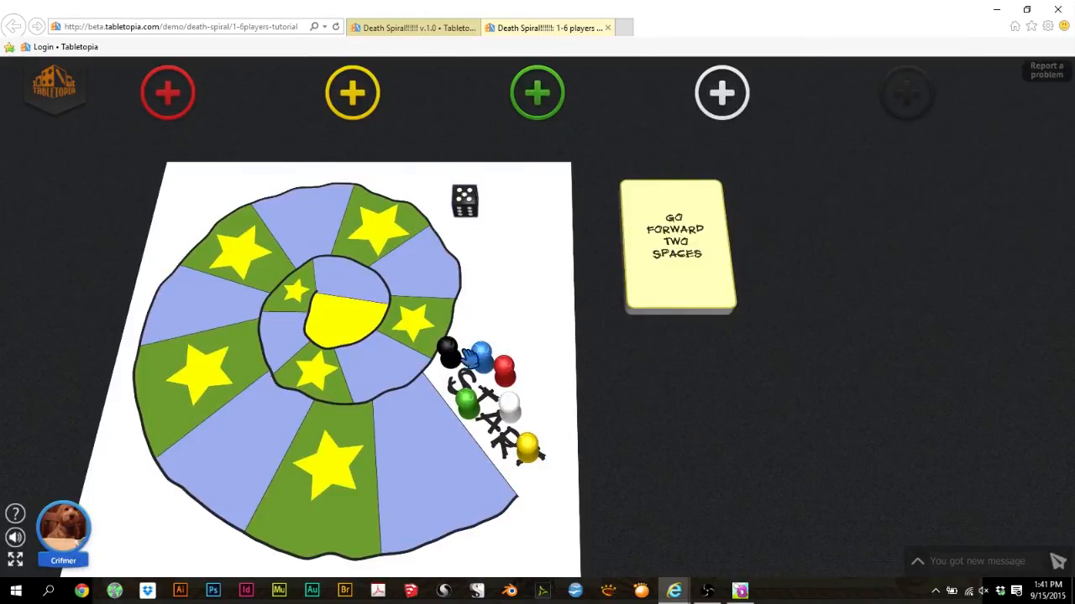
# - Move the black pawn from START to the fifth space of the spiral and pick up the card deck
pyautogui.moveTo(448, 357); pyautogui.dragTo(425, 404)
pyautogui.moveTo(347, 443); pyautogui.dragTo(214, 316)
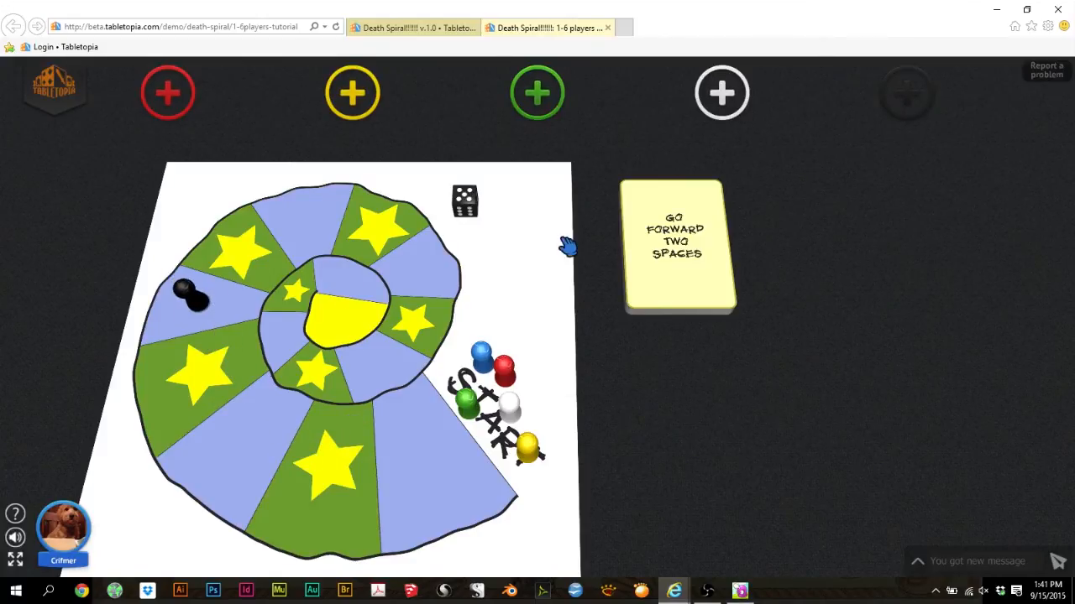
pyautogui.doubleClick(715, 231)
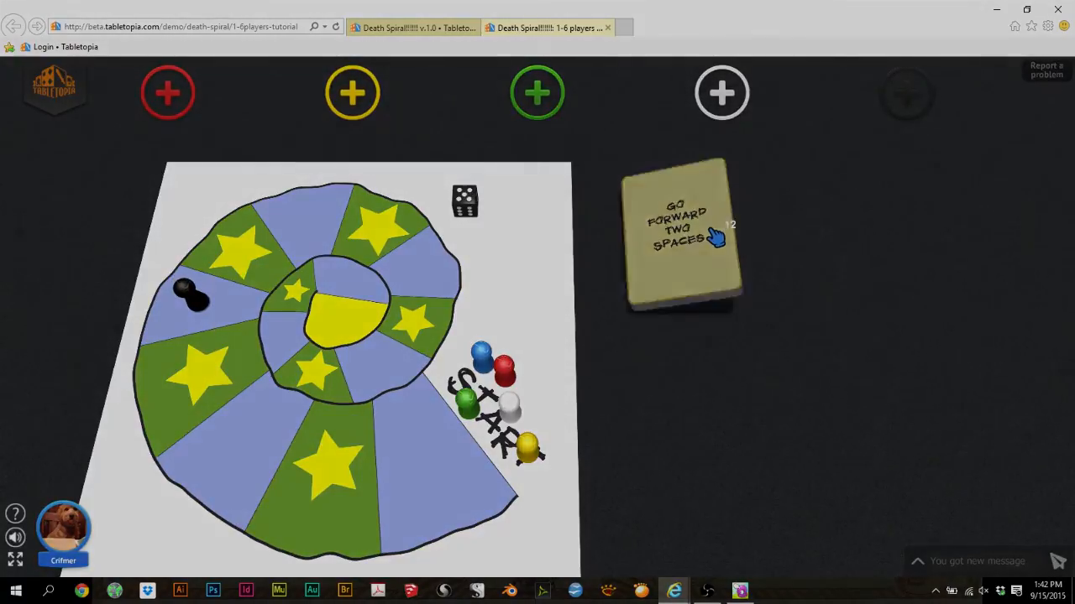